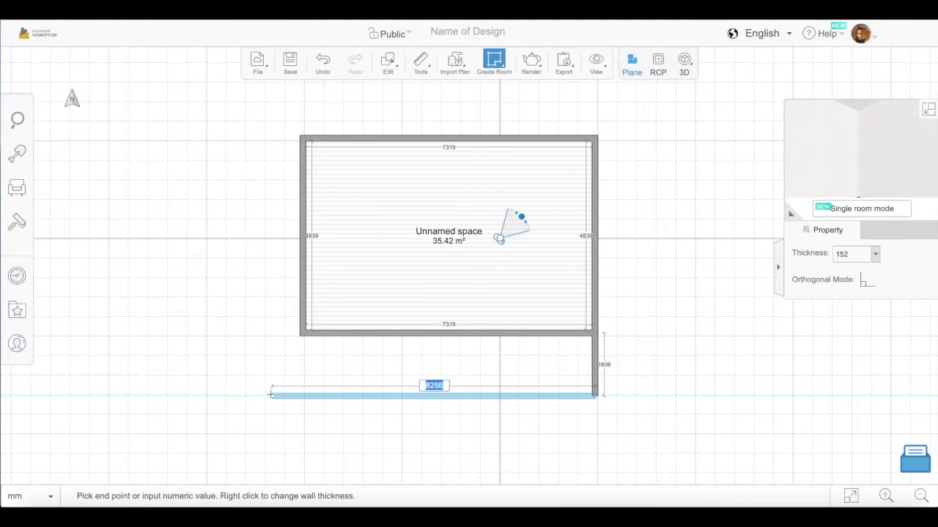
Step: Draw the bottom, left and upper-left walls to enclose an L-shaped space around the existing room
{"action": "left_click", "coordinate": [245, 396]}
{"action": "left_click", "coordinate": [245, 141]}
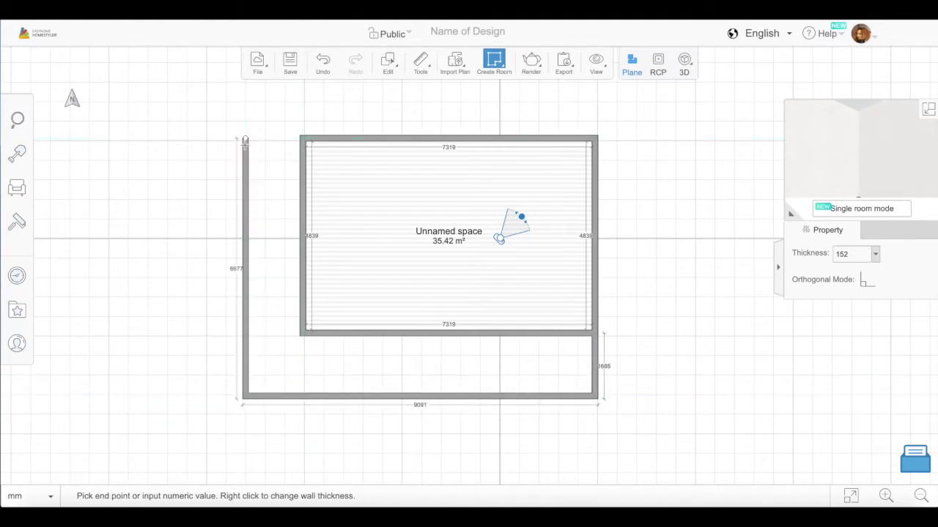
{"action": "left_click", "coordinate": [300, 138]}
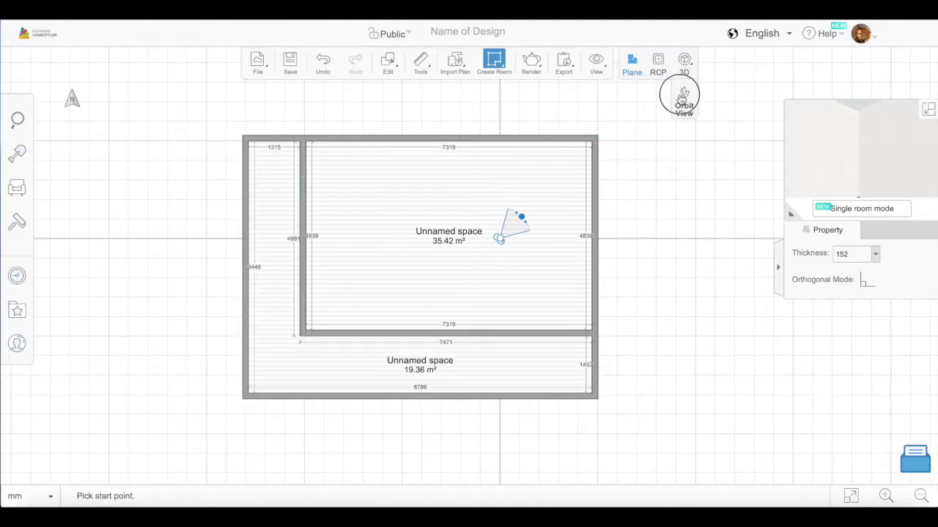
Step: Set the global wall height to 5000 mm in the wall settings
{"action": "left_click_drag", "start_coordinate": [490, 382], "coordinate": [370, 370]}
{"action": "left_click", "coordinate": [630, 72]}
{"action": "left_click", "coordinate": [508, 268]}
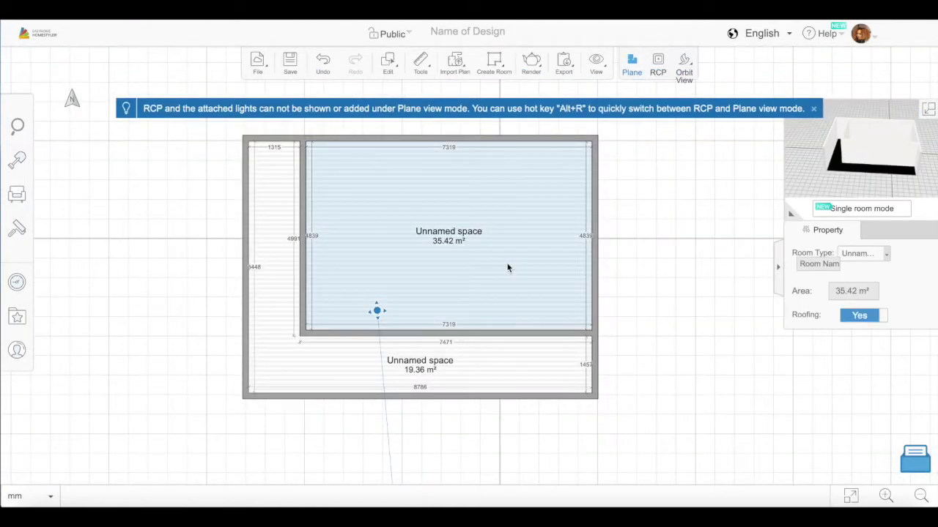
{"action": "mouse_move", "coordinate": [491, 78]}
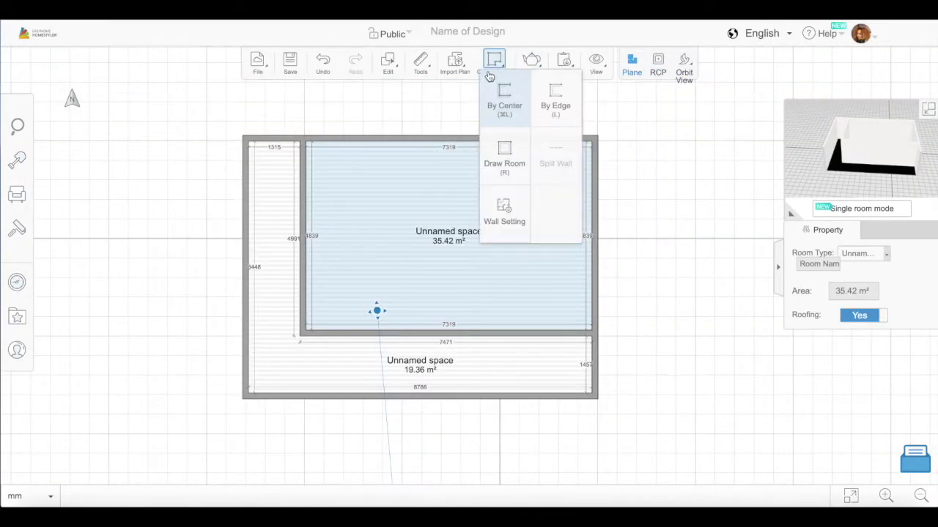
{"action": "left_click", "coordinate": [504, 212]}
{"action": "type", "text": "5000"}
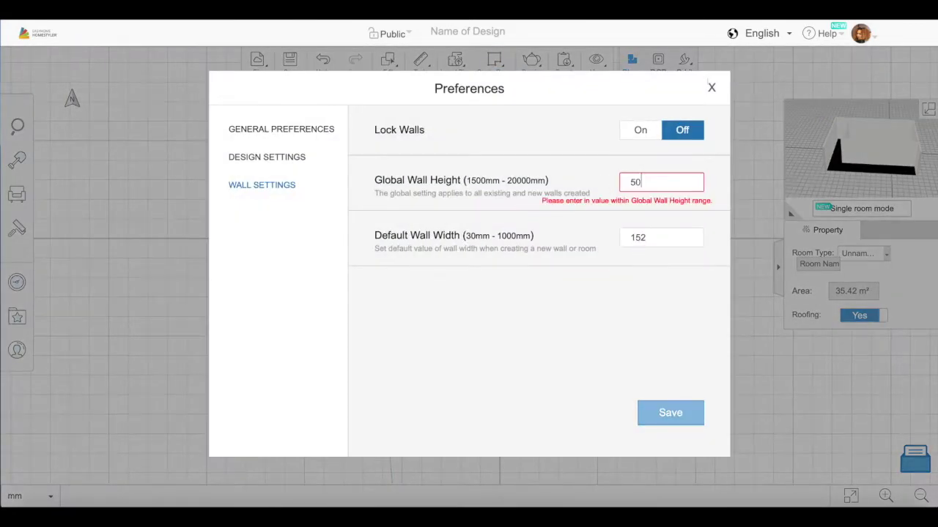
{"action": "left_click", "coordinate": [670, 413]}
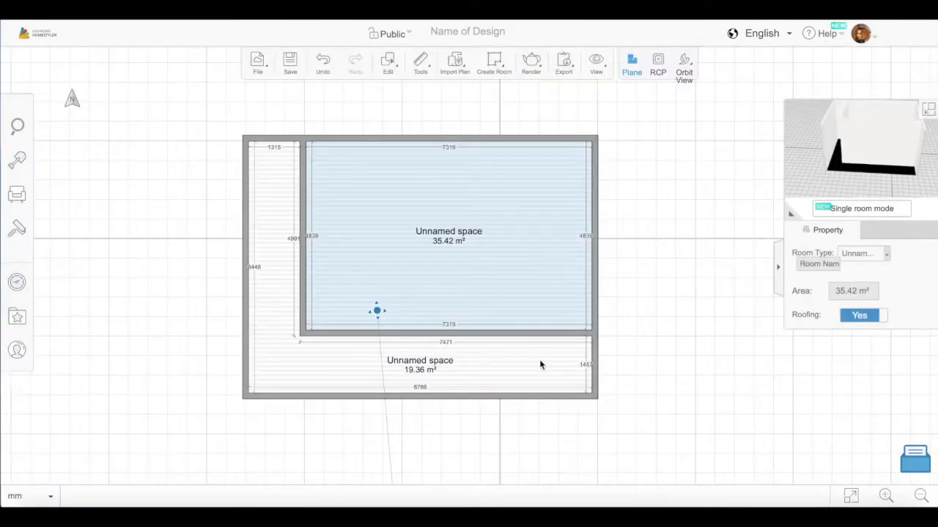
Step: Make the L-shaped space's short right-hand wall partial height and set its height to 2864 mm
{"action": "left_click", "coordinate": [683, 64]}
{"action": "left_click_drag", "start_coordinate": [530, 347], "coordinate": [548, 338]}
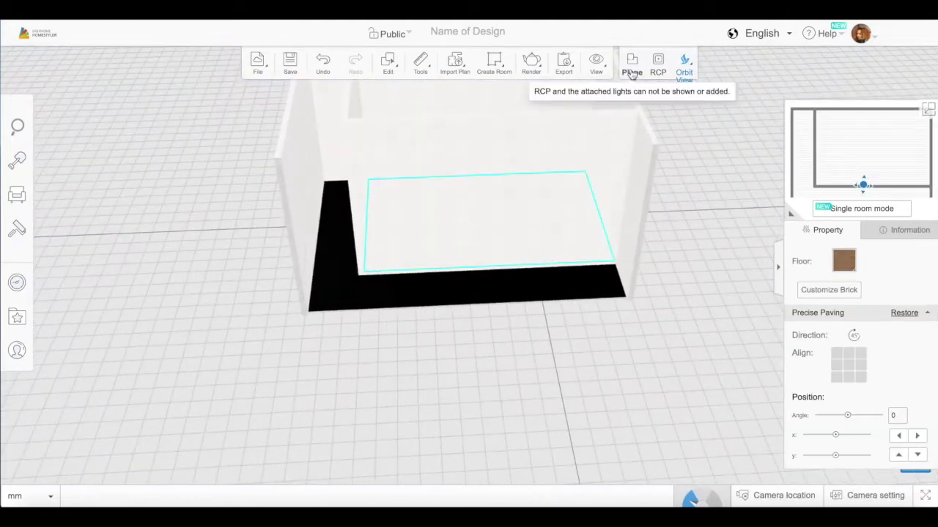
{"action": "left_click", "coordinate": [632, 65]}
{"action": "left_click", "coordinate": [594, 368]}
{"action": "left_click", "coordinate": [848, 319]}
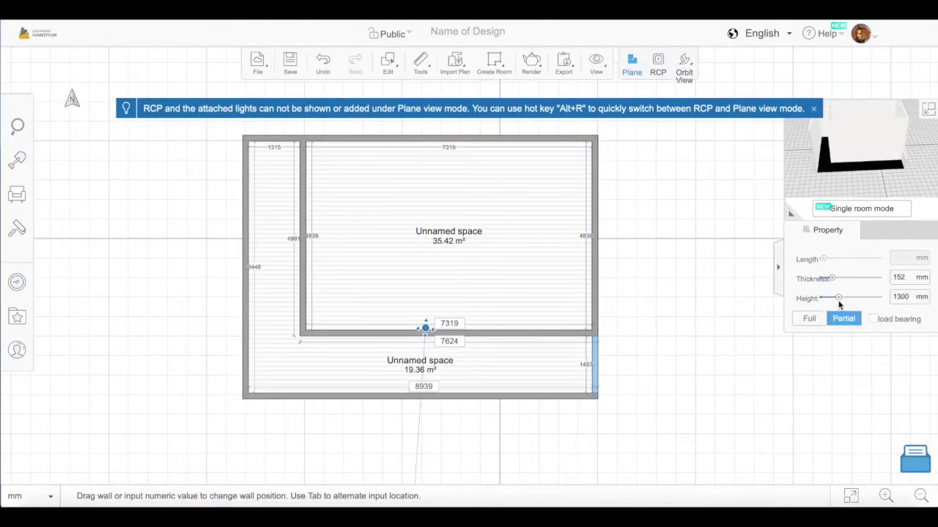
{"action": "left_click_drag", "start_coordinate": [843, 177], "coordinate": [880, 187]}
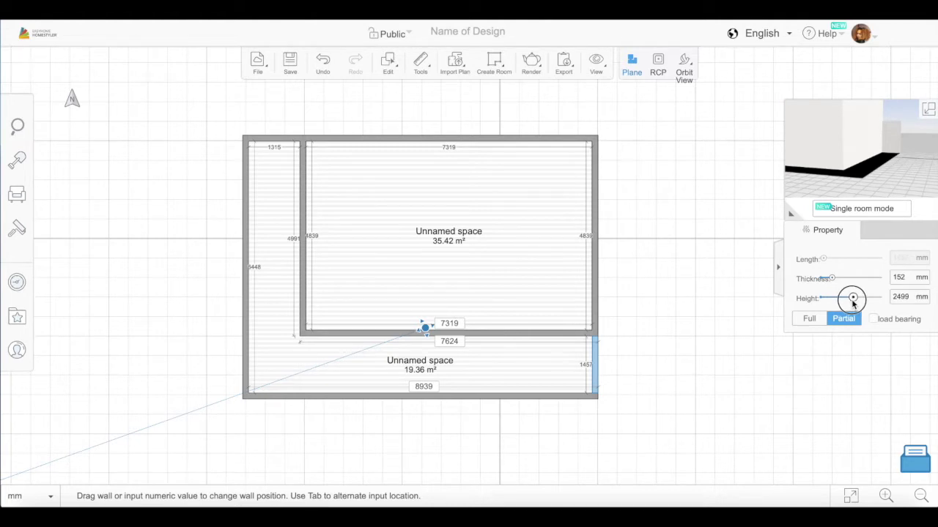
{"action": "left_click_drag", "start_coordinate": [888, 179], "coordinate": [883, 165]}
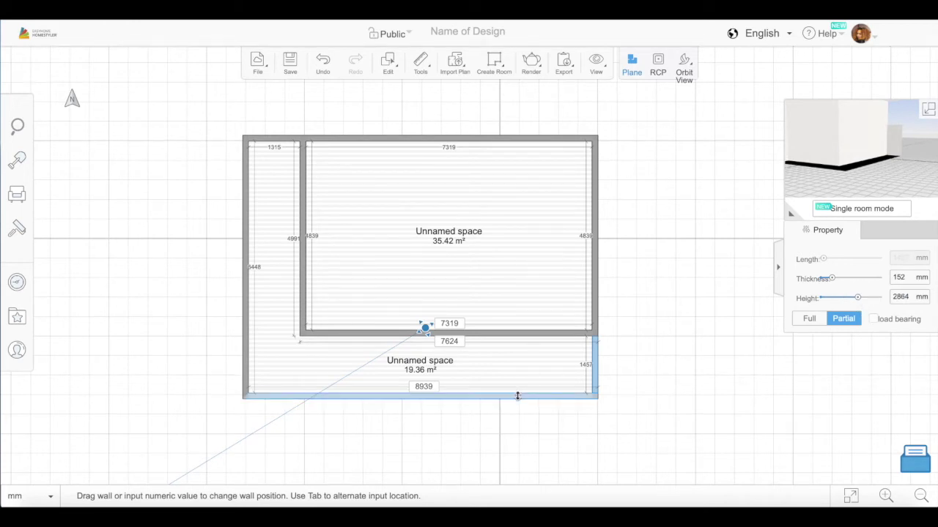
Step: Make the L-shaped space's long bottom and left outer walls partial, each 2864 mm high
{"action": "left_click", "coordinate": [842, 324]}
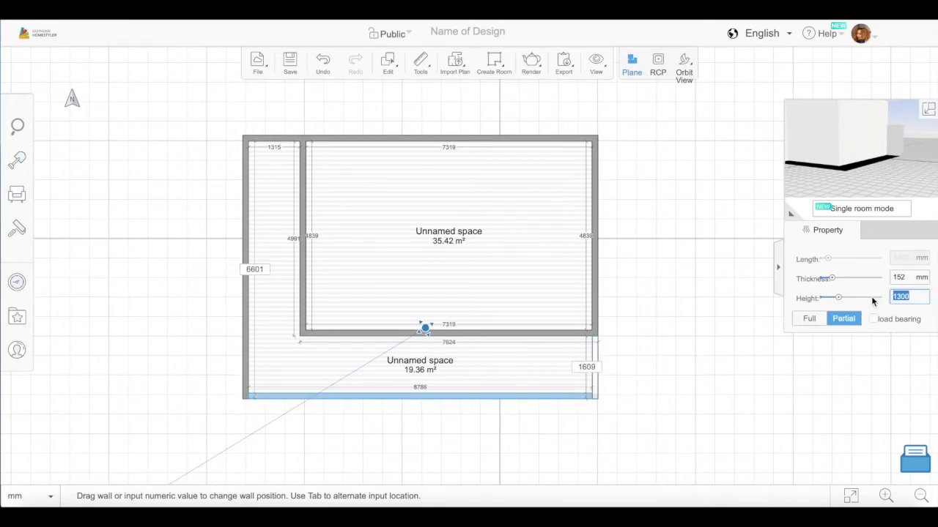
{"action": "left_click", "coordinate": [245, 318]}
{"action": "left_click", "coordinate": [844, 320]}
{"action": "left_click", "coordinate": [897, 297]}
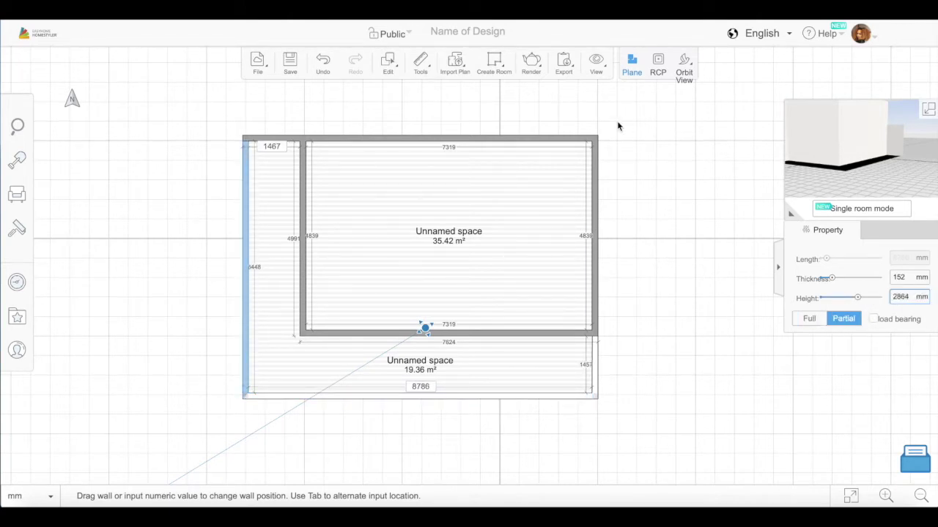
Step: Make the short wall at the upper-left end of the L-shaped space partial, 2864 mm high, and check it in 3D
{"action": "left_click", "coordinate": [809, 319]}
{"action": "left_click", "coordinate": [843, 319]}
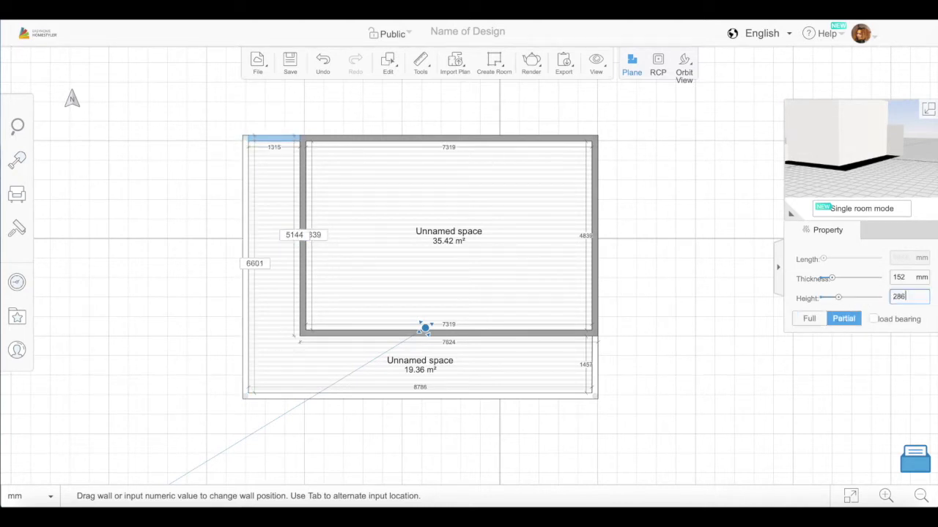
{"action": "left_click", "coordinate": [684, 66]}
{"action": "left_click_drag", "start_coordinate": [508, 325], "coordinate": [483, 304]}
{"action": "left_click", "coordinate": [632, 66]}
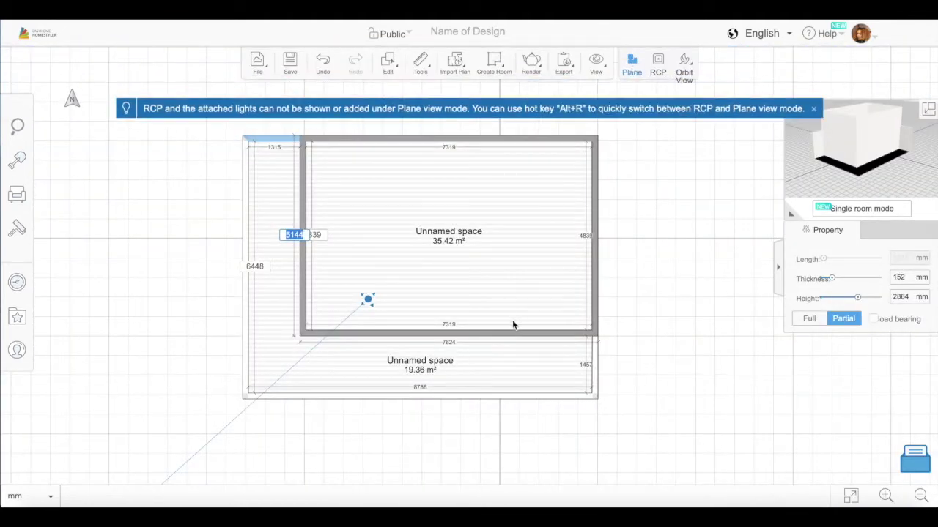
Step: Turn off roofing for the L-shaped space around the main room
{"action": "left_click", "coordinate": [481, 375]}
{"action": "left_click", "coordinate": [862, 316]}
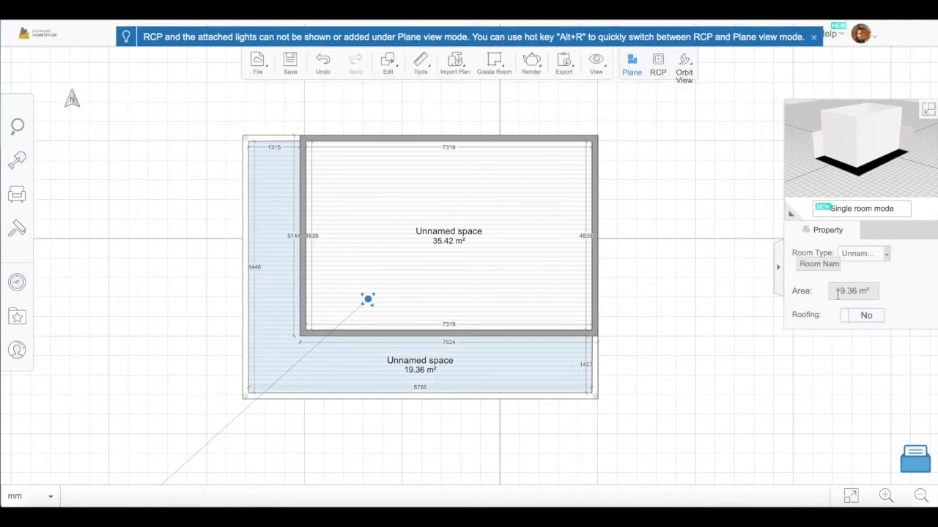
{"action": "left_click_drag", "start_coordinate": [868, 150], "coordinate": [822, 156]}
{"action": "left_click", "coordinate": [638, 205]}
{"action": "mouse_move", "coordinate": [18, 126]}
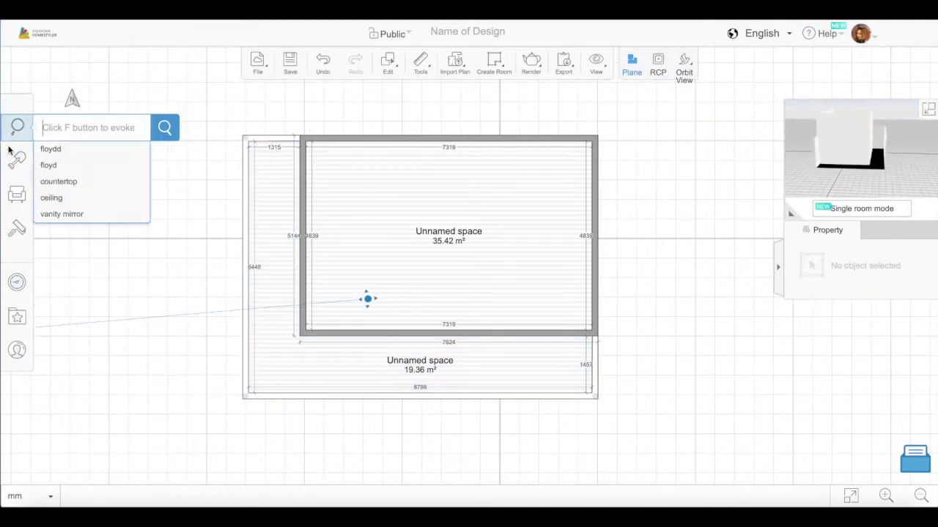
{"action": "left_click", "coordinate": [65, 197]}
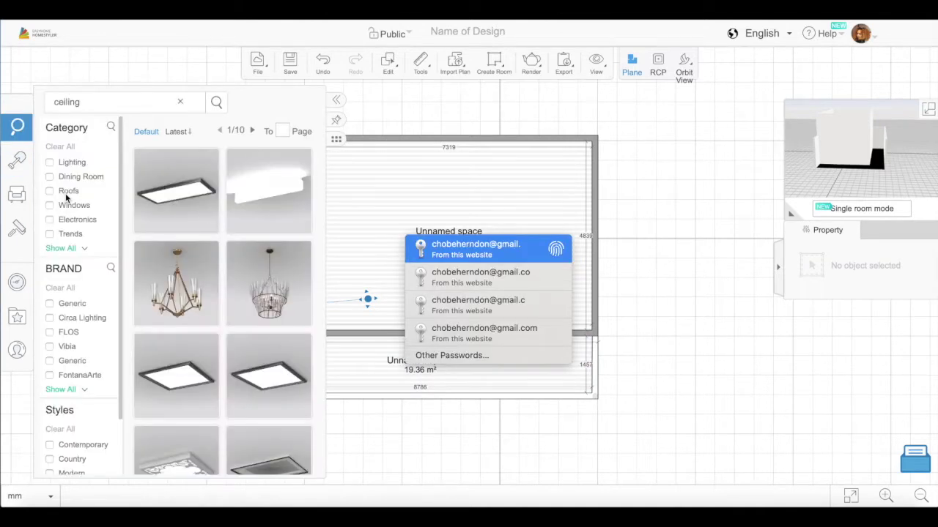
{"action": "left_click", "coordinate": [18, 194]}
{"action": "left_click", "coordinate": [373, 454]}
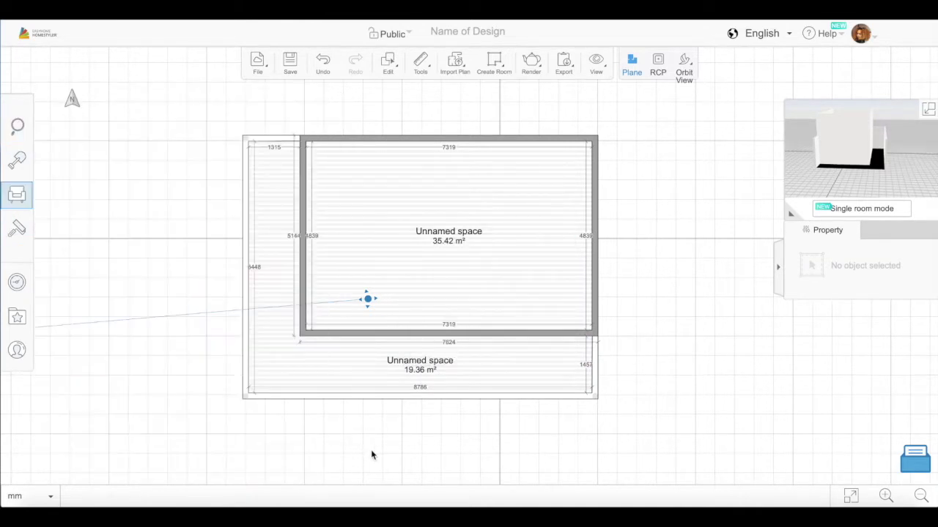
Step: Place a Stainless Steel kitchen countertop in the left strip of the L-shaped space and stretch it to 1315 by 6448 mm
{"action": "left_click", "coordinate": [18, 194]}
{"action": "scroll", "coordinate": [244, 321], "scroll_direction": "down", "scroll_amount": 2}
{"action": "left_click", "coordinate": [169, 315]}
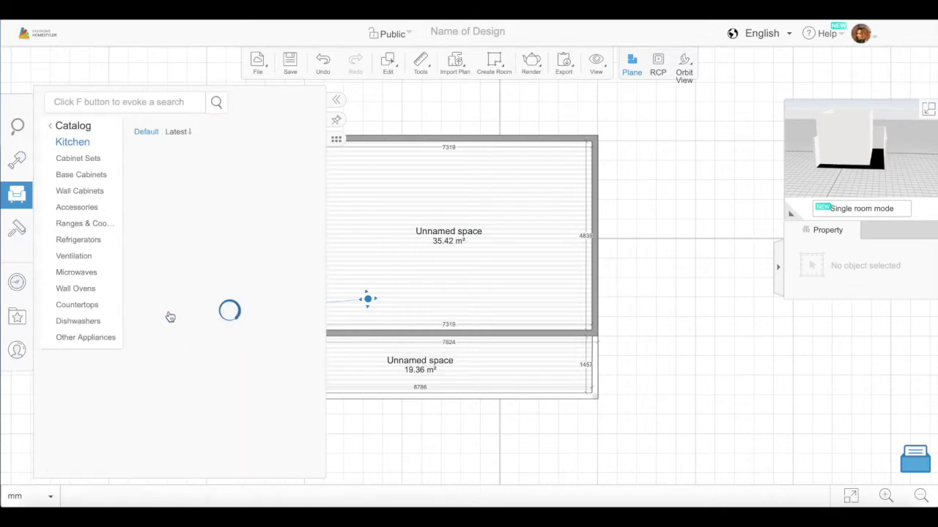
{"action": "left_click", "coordinate": [81, 306]}
{"action": "scroll", "coordinate": [221, 351], "scroll_direction": "down", "scroll_amount": 6}
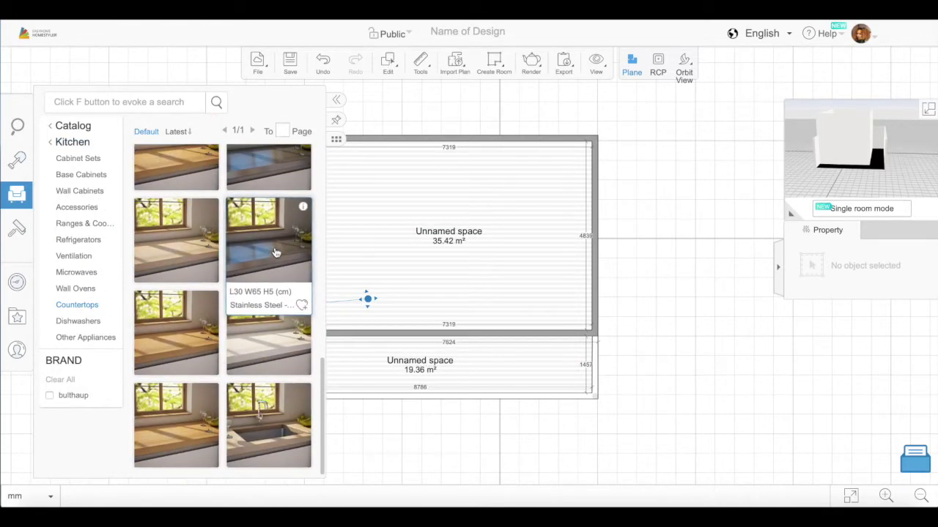
{"action": "left_click_drag", "start_coordinate": [268, 242], "coordinate": [294, 237]}
{"action": "scroll", "coordinate": [258, 160], "scroll_direction": "up", "scroll_amount": 3}
{"action": "left_click_drag", "start_coordinate": [263, 152], "coordinate": [287, 429]}
{"action": "scroll", "coordinate": [318, 208], "scroll_direction": "down", "scroll_amount": 2}
Step: Duplicate the countertop slab and turn the copy to run lengthwise along the bottom strip of the L-shaped space
{"action": "left_click", "coordinate": [388, 60]}
{"action": "left_click", "coordinate": [416, 150]}
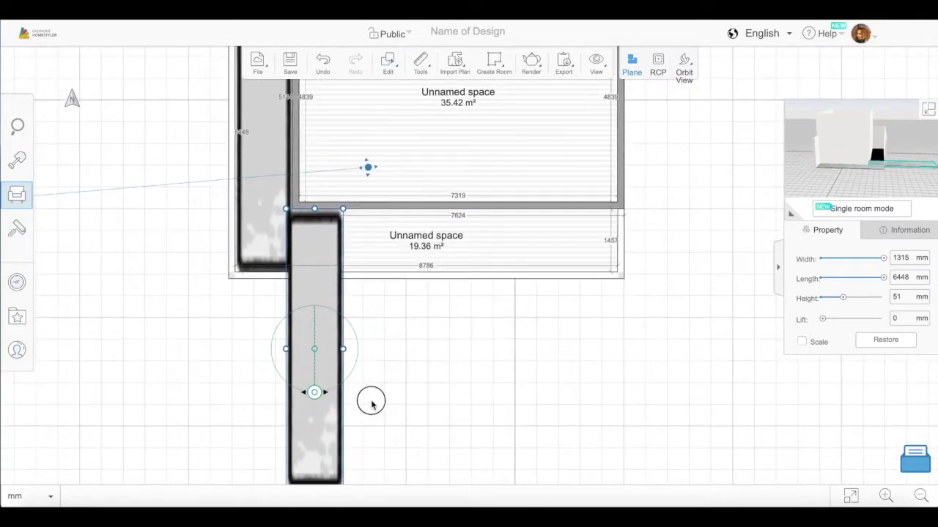
{"action": "left_click_drag", "start_coordinate": [314, 371], "coordinate": [617, 220]}
Step: Raise the front countertop slab in the 3D view to the top of the low outer walls
{"action": "left_click", "coordinate": [684, 72]}
{"action": "left_click_drag", "start_coordinate": [524, 356], "coordinate": [505, 274]}
{"action": "left_click_drag", "start_coordinate": [822, 319], "coordinate": [856, 321]}
{"action": "left_click_drag", "start_coordinate": [762, 302], "coordinate": [678, 295]}
Step: Set the lift of the side countertop slab to 2819 mm
{"action": "left_click", "coordinate": [477, 339]}
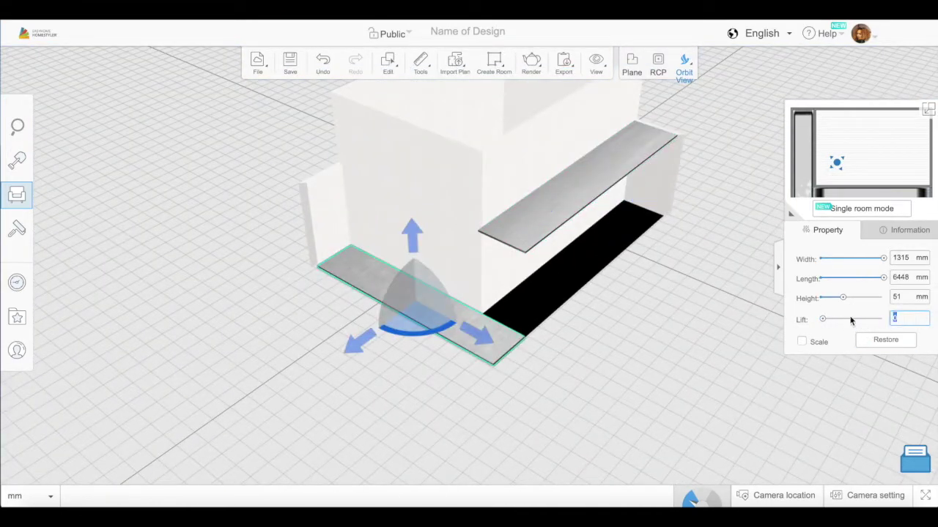
{"action": "key", "text": "Return"}
{"action": "left_click_drag", "start_coordinate": [664, 373], "coordinate": [508, 410]}
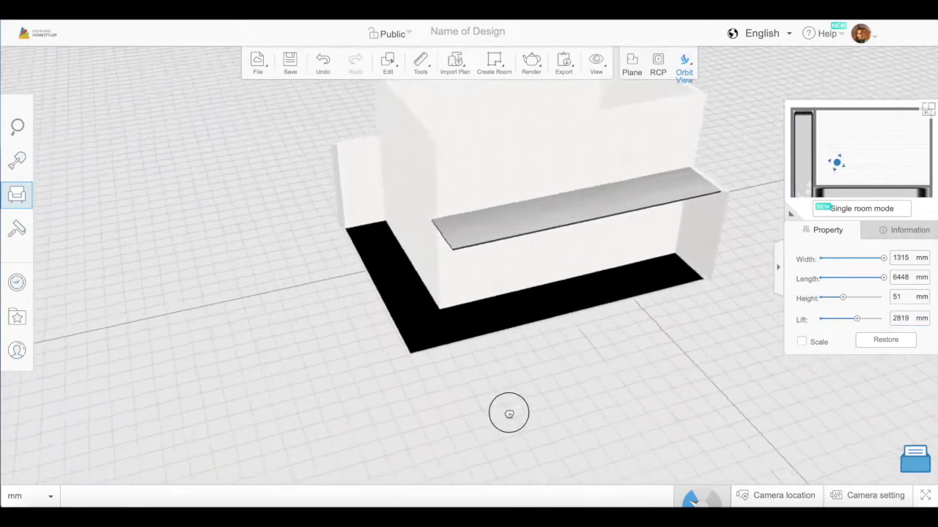
Step: Apply the dark narrow-brick domus tile to the main room's front exterior wall
{"action": "left_click", "coordinate": [544, 286]}
{"action": "left_click", "coordinate": [17, 232]}
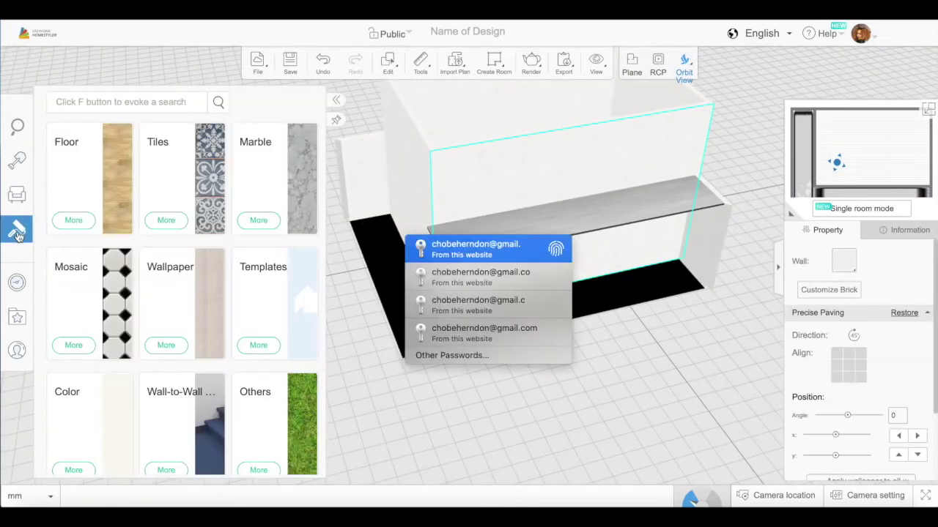
{"action": "left_click", "coordinate": [184, 184]}
{"action": "scroll", "coordinate": [240, 347], "scroll_direction": "down", "scroll_amount": 15}
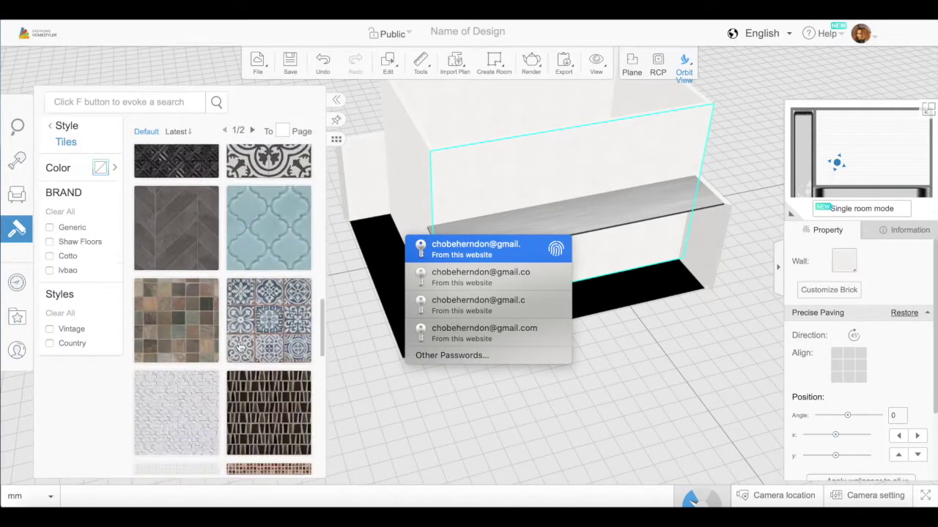
{"action": "left_click", "coordinate": [253, 388]}
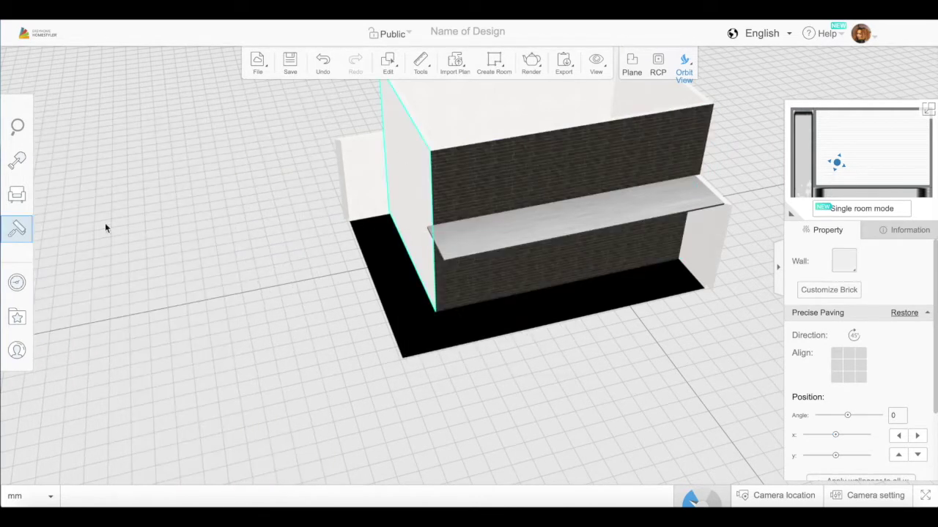
Step: Apply the same dark domus brick tile to the main room's left exterior wall
{"action": "left_click", "coordinate": [65, 240]}
{"action": "scroll", "coordinate": [278, 370], "scroll_direction": "down", "scroll_amount": 15}
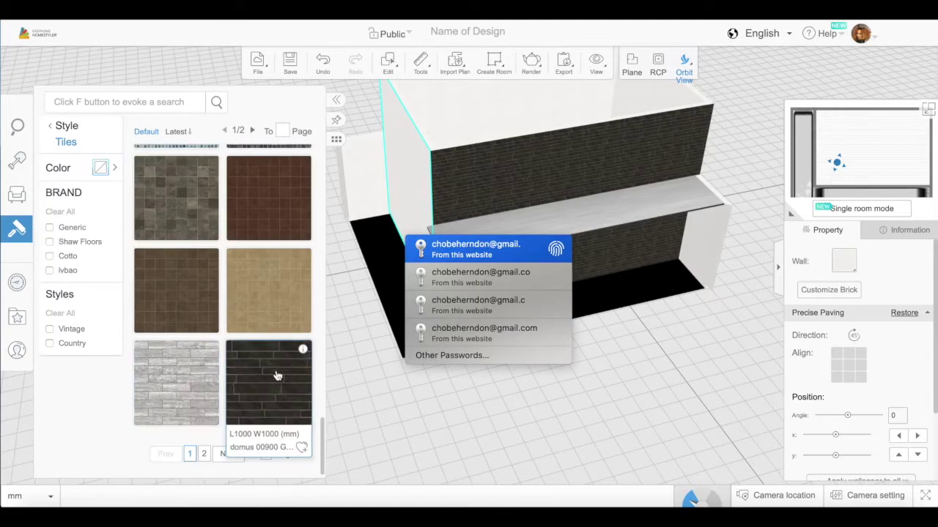
{"action": "left_click", "coordinate": [278, 370]}
{"action": "left_click_drag", "start_coordinate": [278, 369], "coordinate": [314, 286]}
Step: Place a floor-to-ceiling window near the left end of the tiled front wall
{"action": "left_click", "coordinate": [17, 194]}
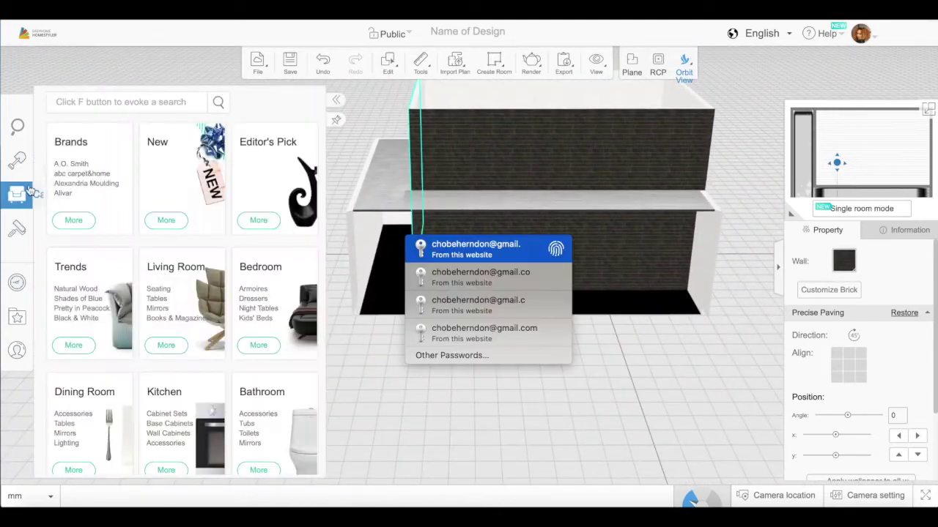
{"action": "left_click", "coordinate": [26, 162]}
{"action": "left_click", "coordinate": [169, 299]}
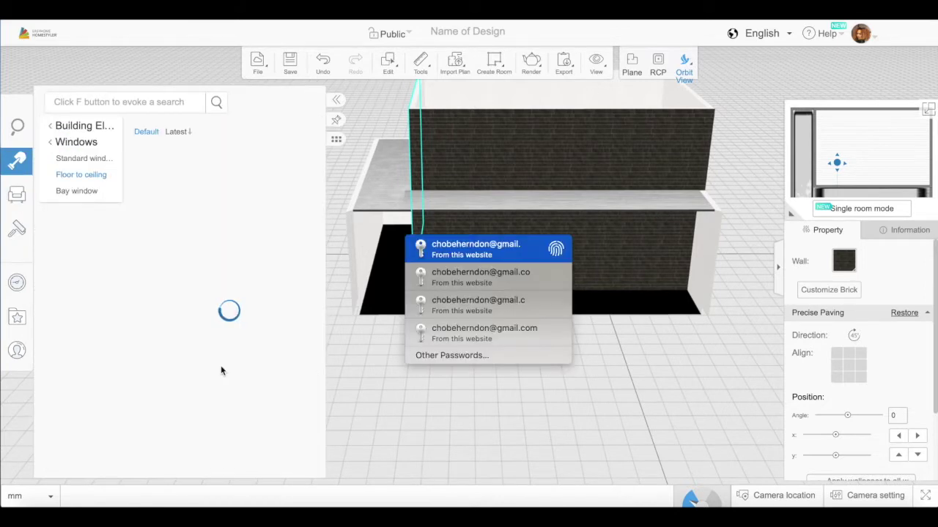
{"action": "scroll", "coordinate": [220, 366], "scroll_direction": "down", "scroll_amount": 5}
{"action": "left_click", "coordinate": [209, 453]}
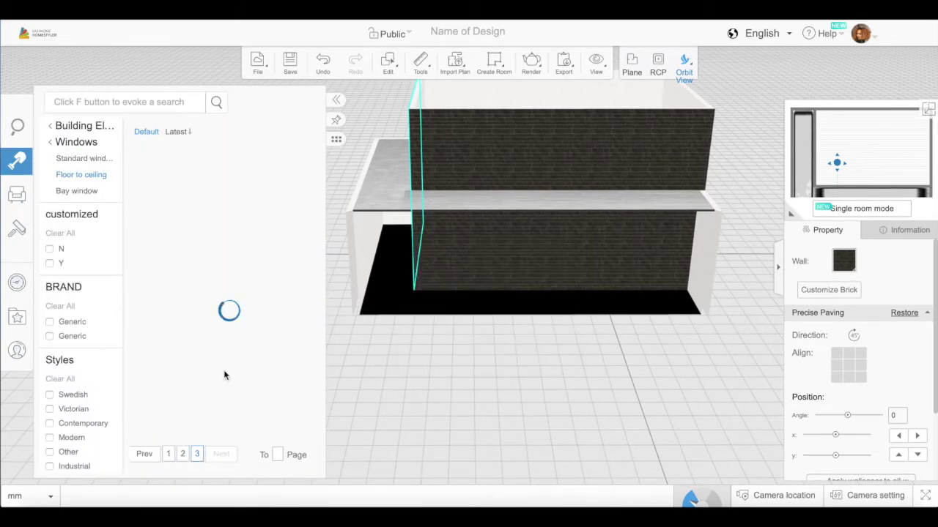
{"action": "scroll", "coordinate": [223, 372], "scroll_direction": "down", "scroll_amount": 3}
{"action": "left_click_drag", "start_coordinate": [272, 295], "coordinate": [452, 270]}
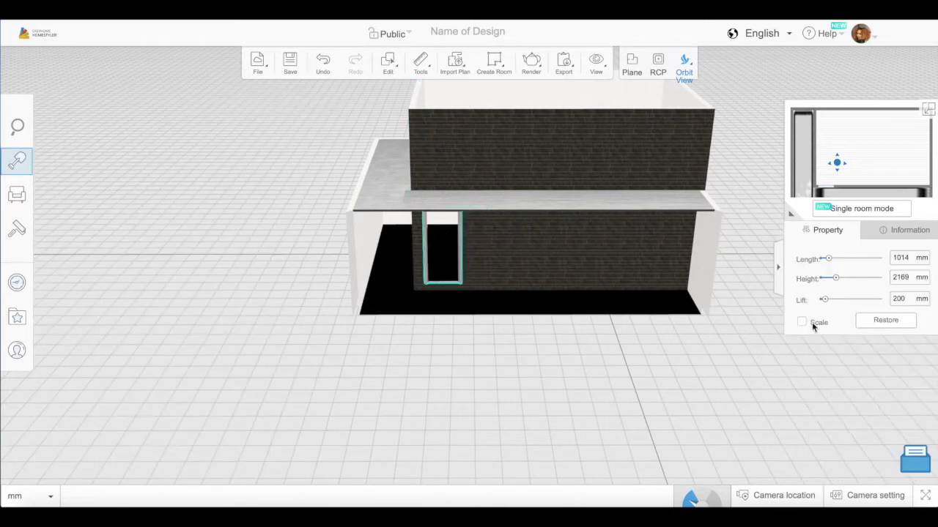
Step: Set the window's lift to 2860 mm and its height to 2063 mm so it fits above the slab
{"action": "left_click_drag", "start_coordinate": [827, 303], "coordinate": [860, 308]}
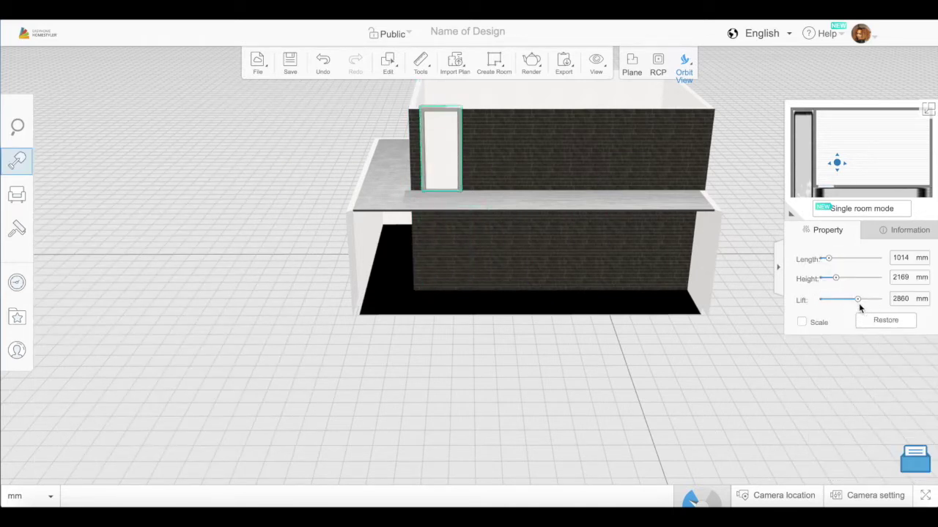
{"action": "left_click_drag", "start_coordinate": [663, 354], "coordinate": [663, 345]}
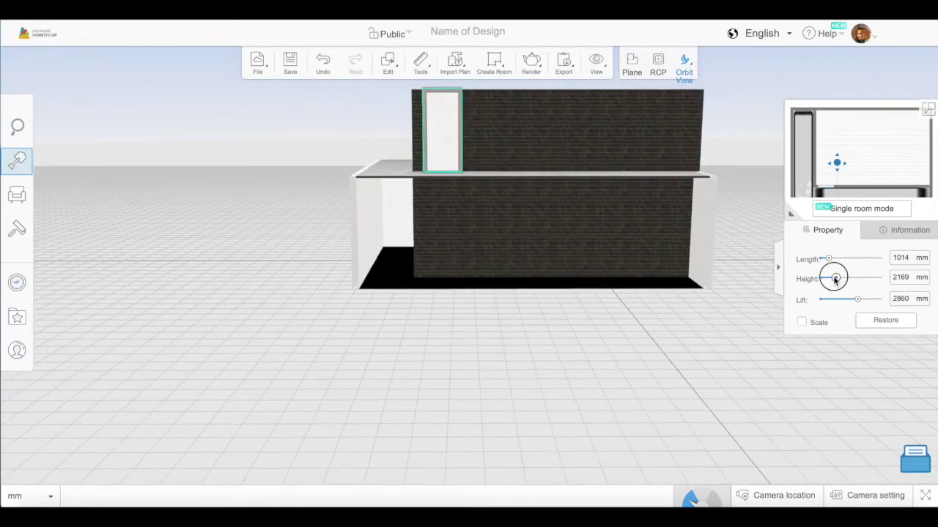
Step: Duplicate the upper window and place the copy beside it on the front wall
{"action": "left_click", "coordinate": [388, 62]}
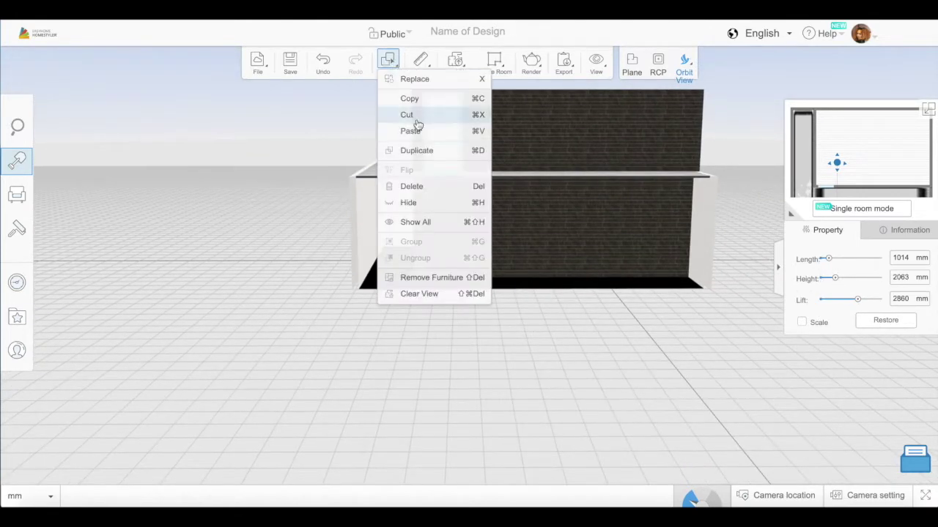
{"action": "left_click", "coordinate": [418, 150]}
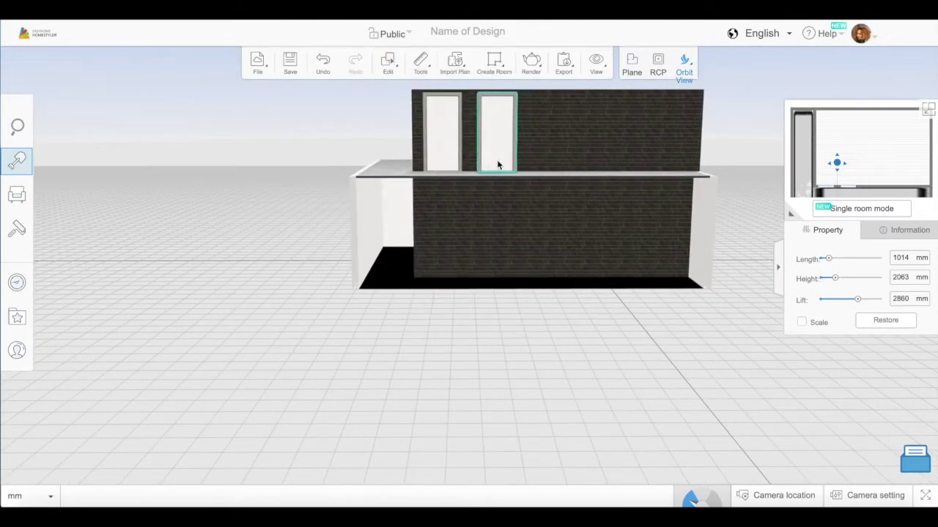
Step: Duplicate the upper window twice more and place the copies side by side near the right end of the front wall
{"action": "left_click", "coordinate": [494, 160]}
{"action": "left_click", "coordinate": [387, 63]}
{"action": "left_click", "coordinate": [413, 151]}
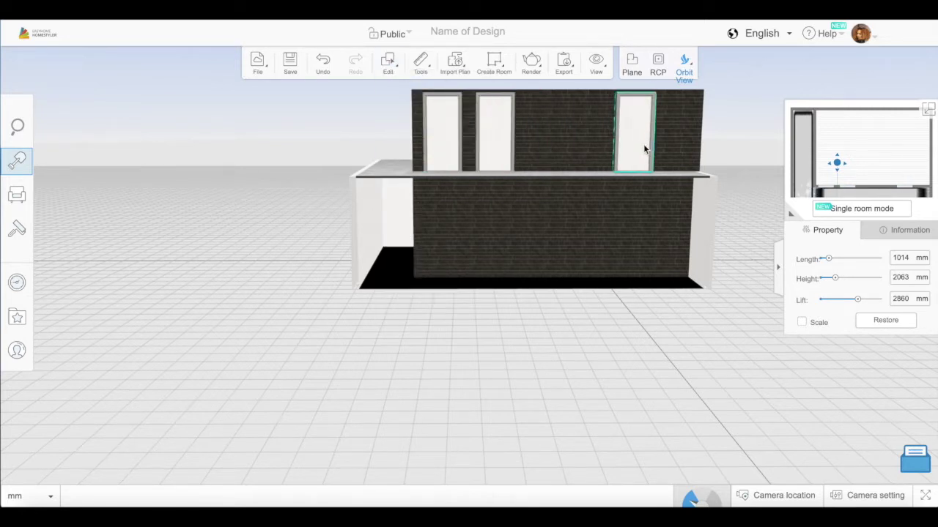
{"action": "left_click", "coordinate": [670, 148]}
{"action": "left_click", "coordinate": [388, 62]}
{"action": "left_click", "coordinate": [417, 152]}
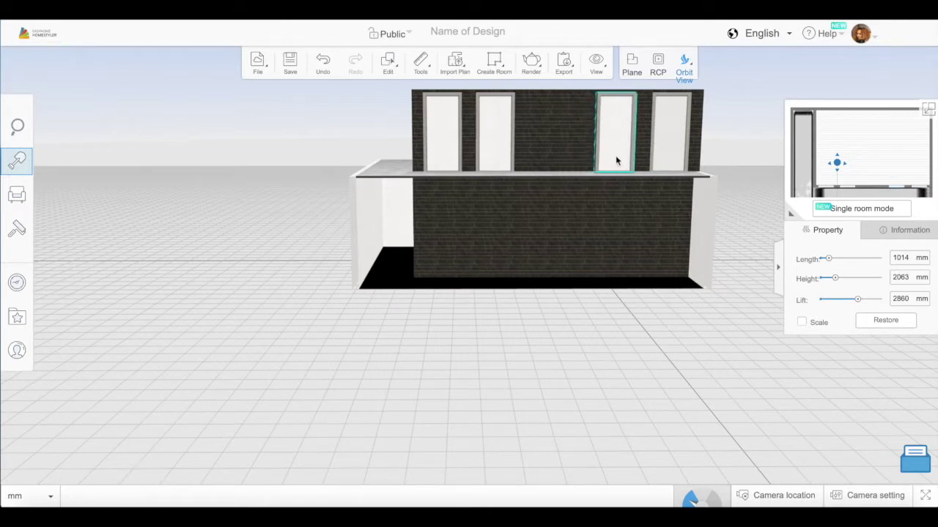
{"action": "left_click", "coordinate": [616, 160]}
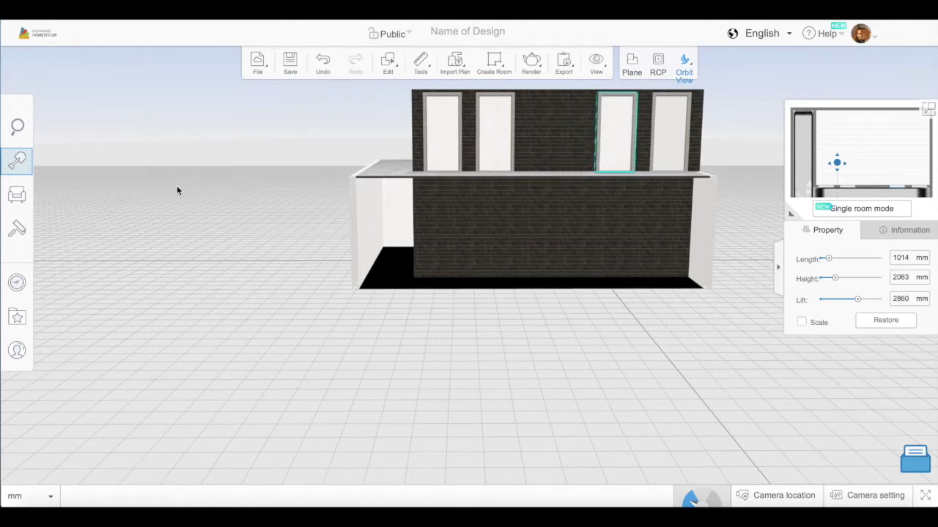
Step: Duplicate the upper window onto the left side wall, placing the copy near the front corner
{"action": "left_click", "coordinate": [17, 160]}
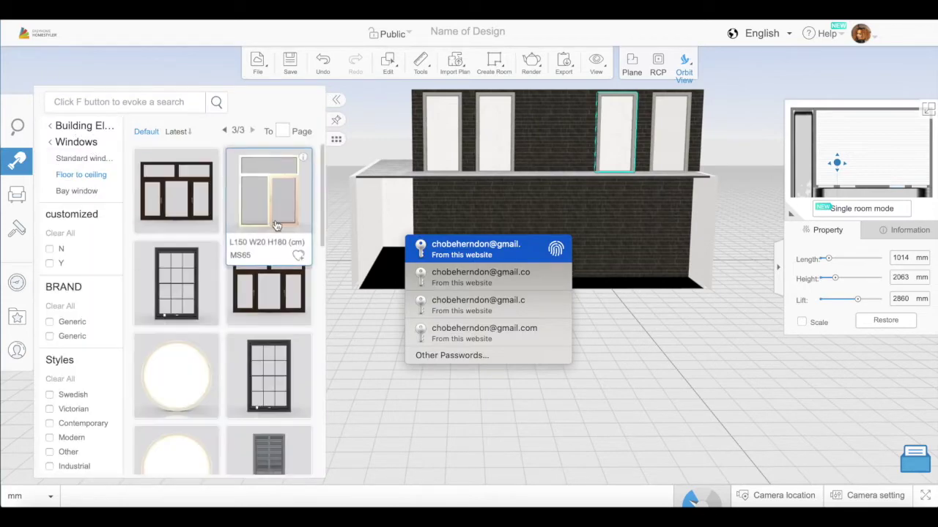
{"action": "left_click", "coordinate": [512, 179]}
{"action": "left_click_drag", "start_coordinate": [505, 142], "coordinate": [415, 255]}
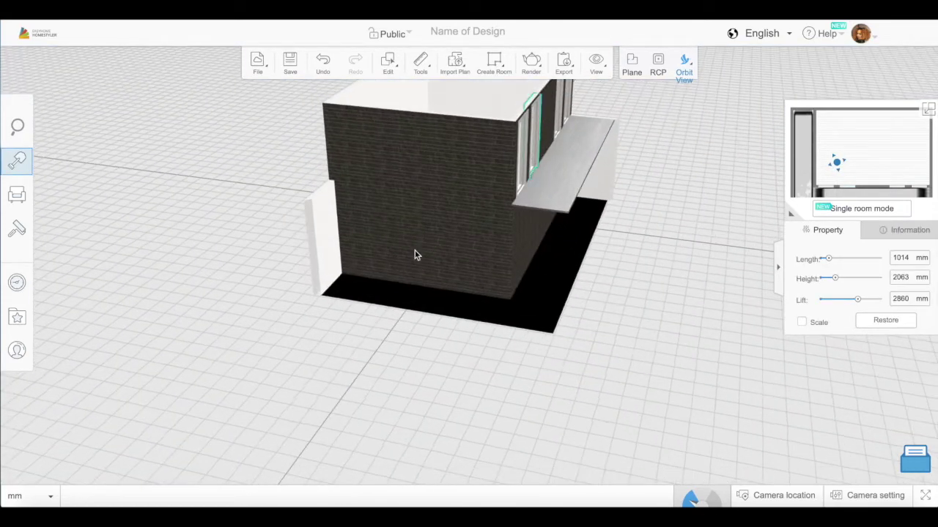
{"action": "left_click_drag", "start_coordinate": [491, 360], "coordinate": [594, 287]}
{"action": "left_click", "coordinate": [388, 64]}
{"action": "left_click", "coordinate": [411, 152]}
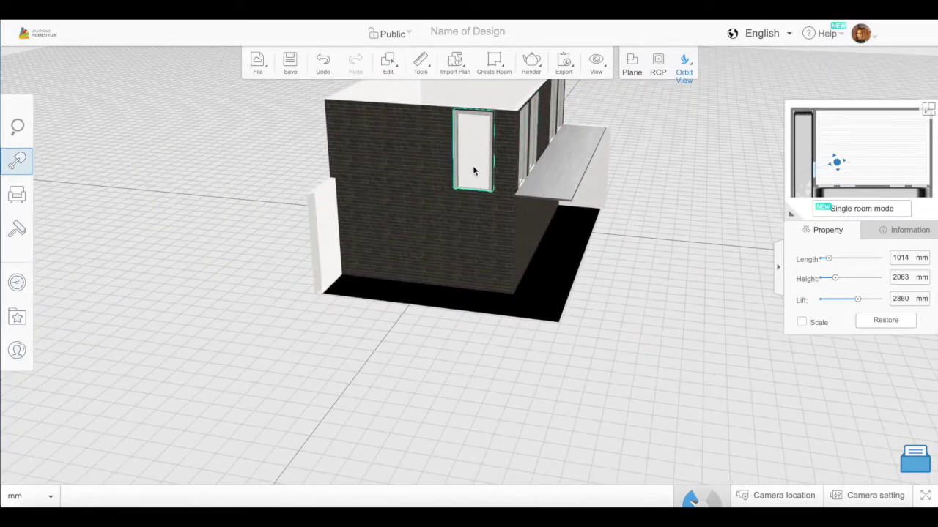
{"action": "left_click", "coordinate": [488, 174]}
Step: Duplicate the side-wall window twice and space the three windows evenly along the upper level of the left wall
{"action": "left_click", "coordinate": [388, 64]}
{"action": "left_click", "coordinate": [412, 150]}
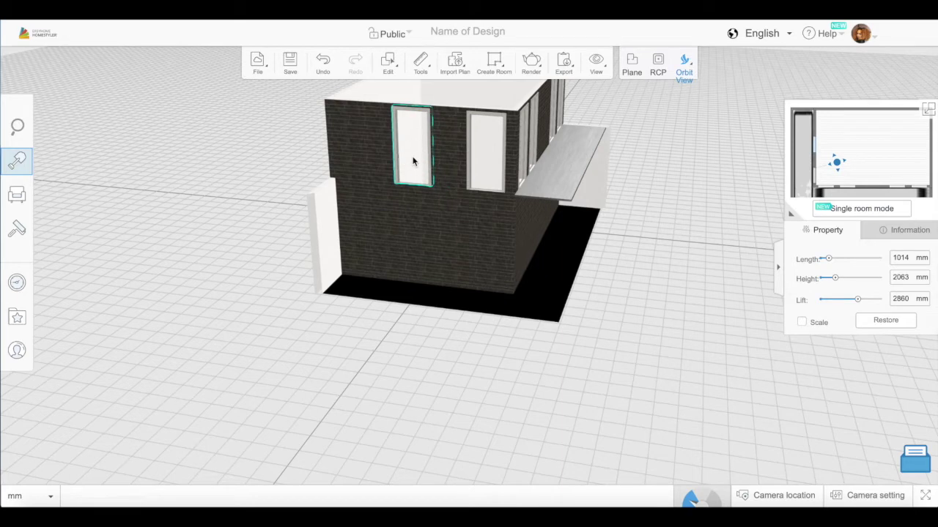
{"action": "left_click", "coordinate": [412, 161]}
{"action": "left_click", "coordinate": [388, 64]}
{"action": "left_click", "coordinate": [412, 150]}
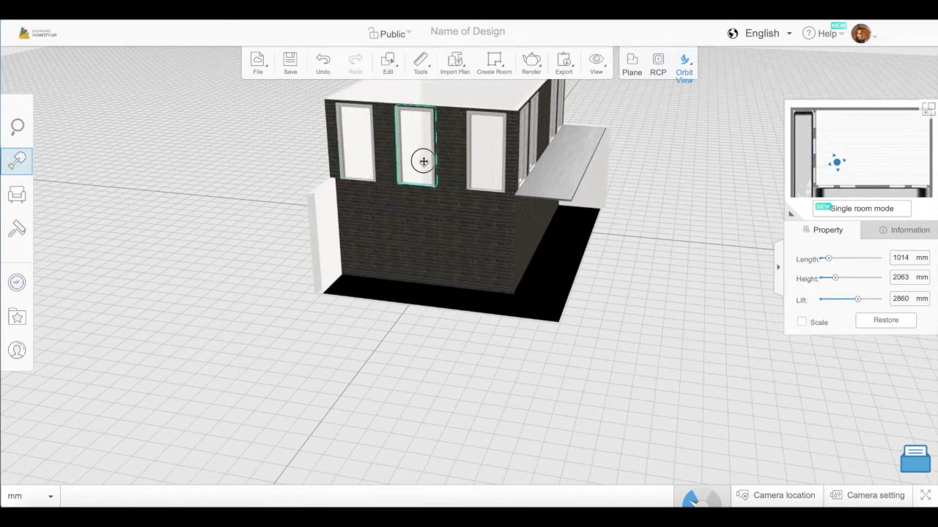
{"action": "left_click_drag", "start_coordinate": [437, 324], "coordinate": [436, 310]}
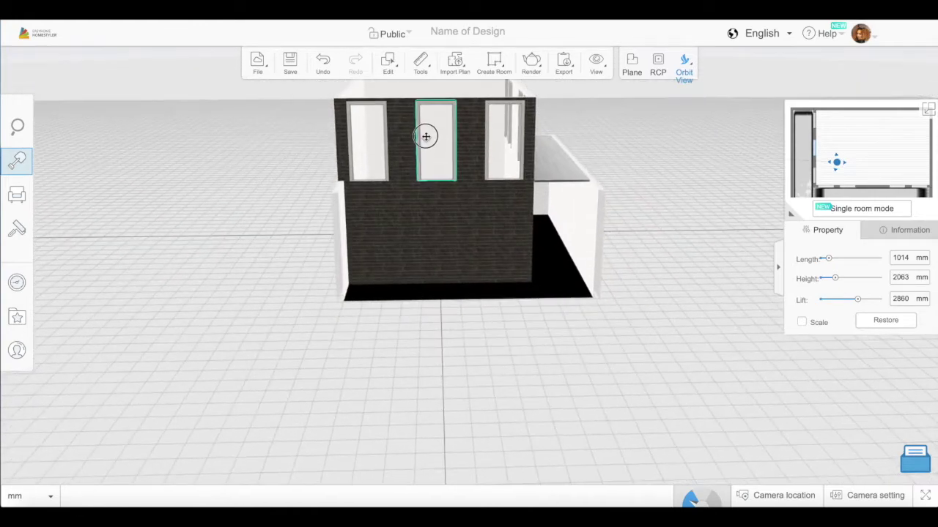
{"action": "left_click_drag", "start_coordinate": [426, 141], "coordinate": [463, 160]}
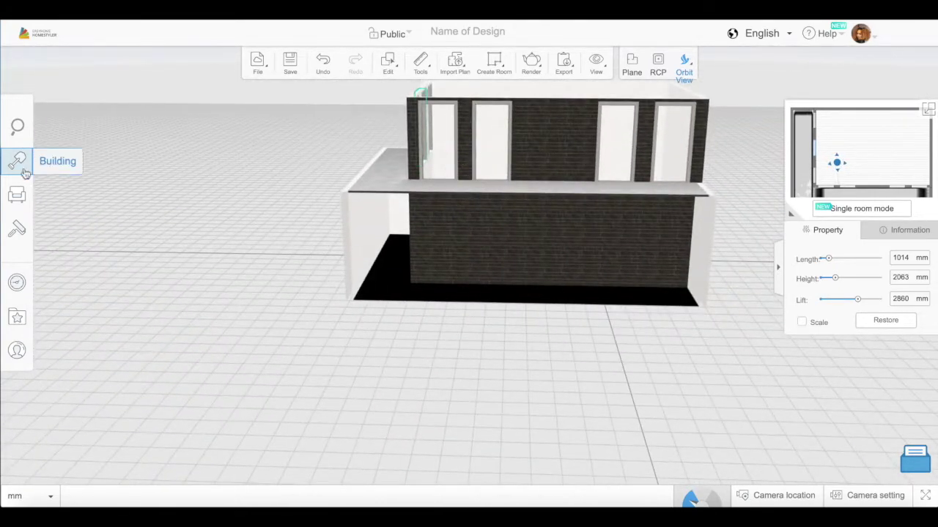
Step: Place a folding door in the middle of the tiled front wall
{"action": "left_click", "coordinate": [17, 160]}
{"action": "left_click", "coordinate": [75, 276]}
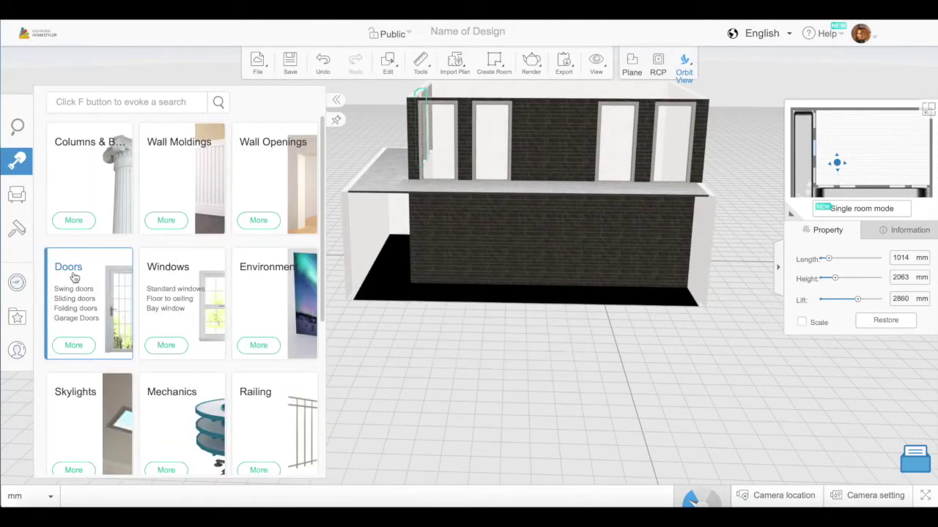
{"action": "left_click", "coordinate": [79, 191]}
{"action": "scroll", "coordinate": [257, 351], "scroll_direction": "down", "scroll_amount": 10}
{"action": "left_click", "coordinate": [262, 352]}
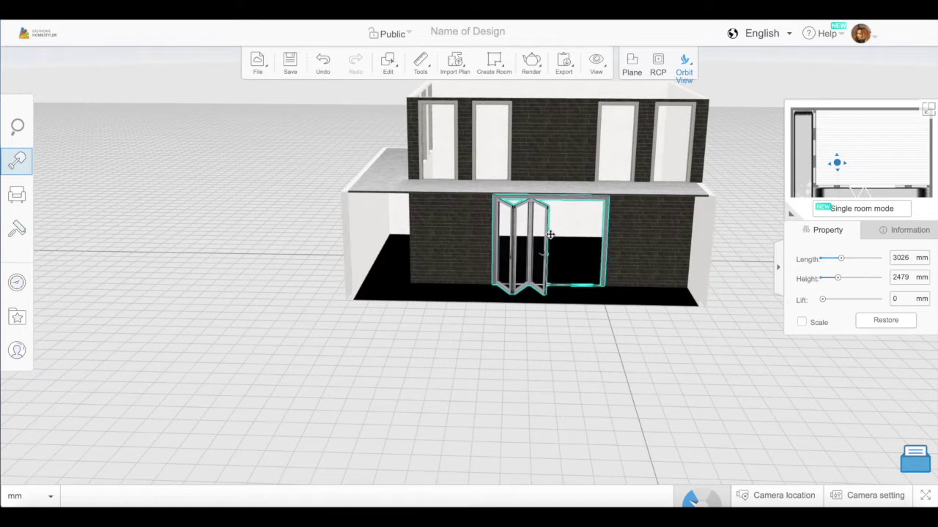
{"action": "left_click", "coordinate": [555, 169]}
Step: Delete the two inner windows from the upper level of the front wall
{"action": "left_click", "coordinate": [602, 162]}
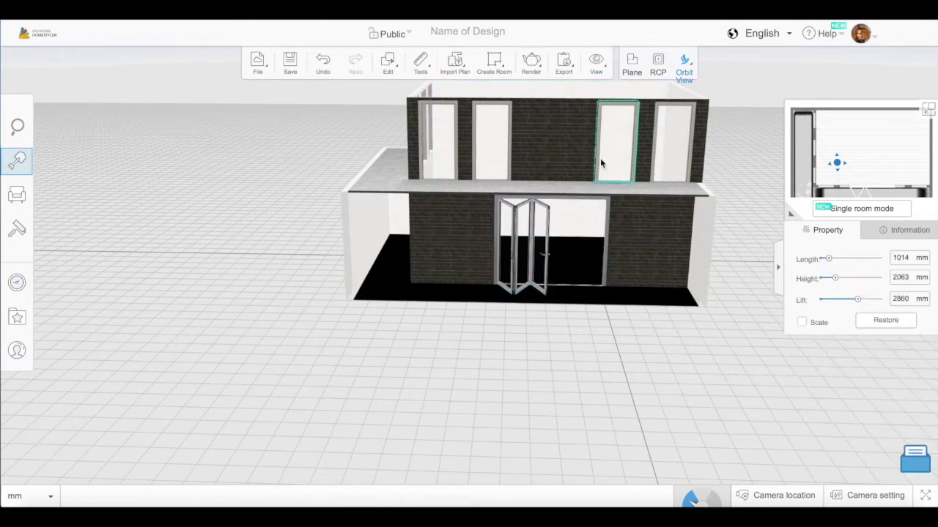
{"action": "key", "text": "Delete"}
{"action": "left_click", "coordinate": [507, 156]}
{"action": "key", "text": "Delete"}
Step: Raise the folding door onto the upper floor with a lift of 2872 mm, and set its length to 4089 mm and height to 2054 mm
{"action": "left_click", "coordinate": [515, 272]}
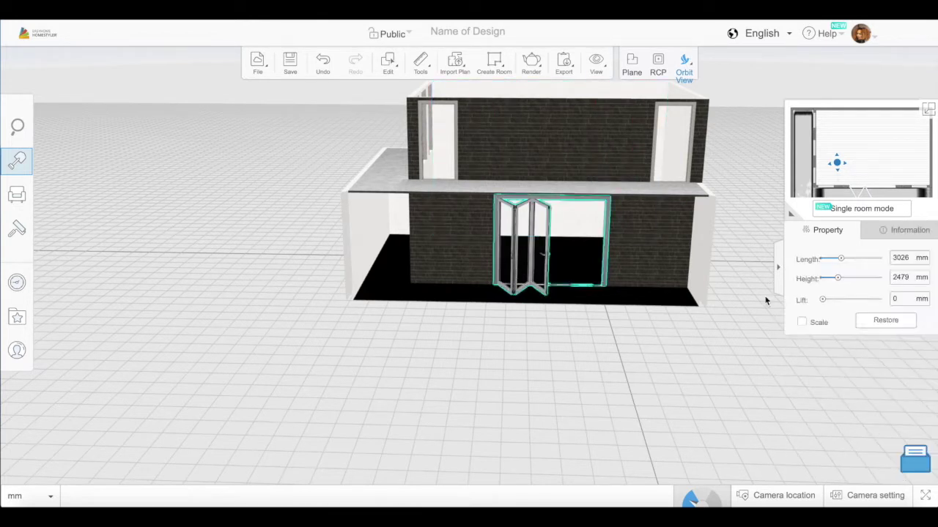
{"action": "left_click_drag", "start_coordinate": [823, 299], "coordinate": [860, 310]}
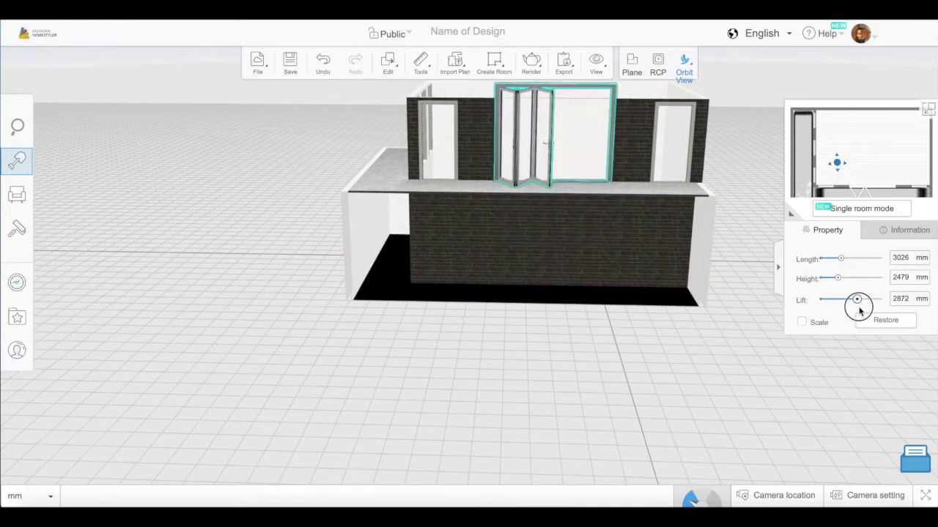
{"action": "mouse_move", "coordinate": [844, 261]}
{"action": "left_mouse_down"}
{"action": "mouse_move", "coordinate": [836, 283]}
{"action": "mouse_move", "coordinate": [848, 256]}
{"action": "left_mouse_up"}
{"action": "left_click_drag", "start_coordinate": [645, 319], "coordinate": [540, 393]}
{"action": "left_click", "coordinate": [542, 187]}
{"action": "left_click", "coordinate": [17, 161]}
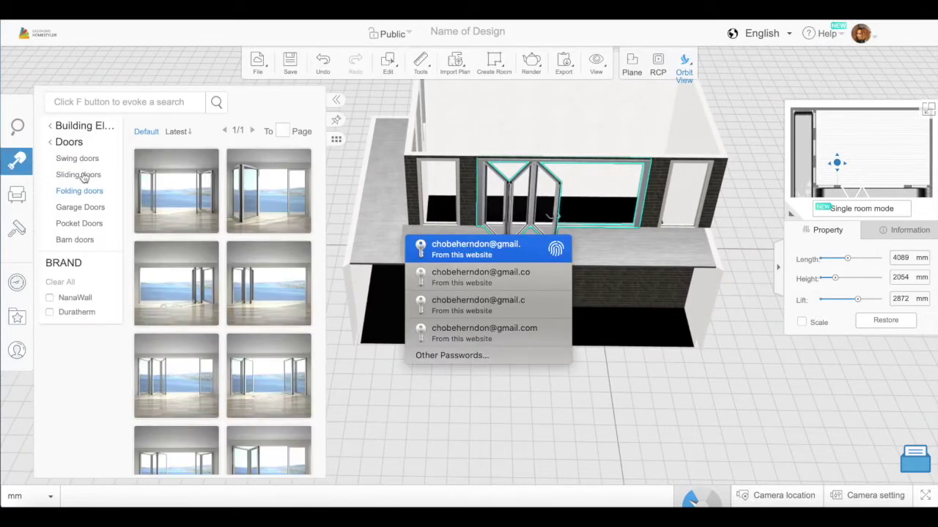
{"action": "left_click", "coordinate": [79, 176]}
{"action": "left_click", "coordinate": [241, 188]}
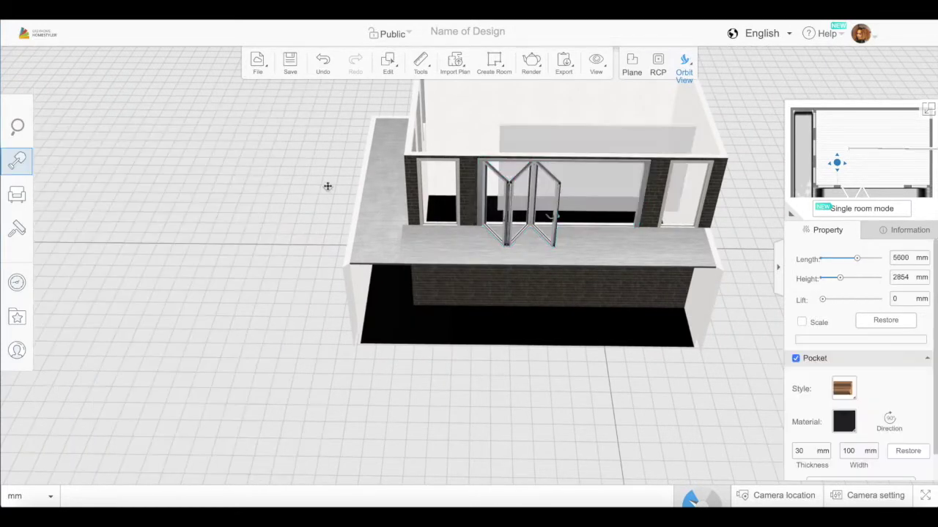
{"action": "left_click_drag", "start_coordinate": [440, 293], "coordinate": [384, 329]}
{"action": "key", "text": "Escape"}
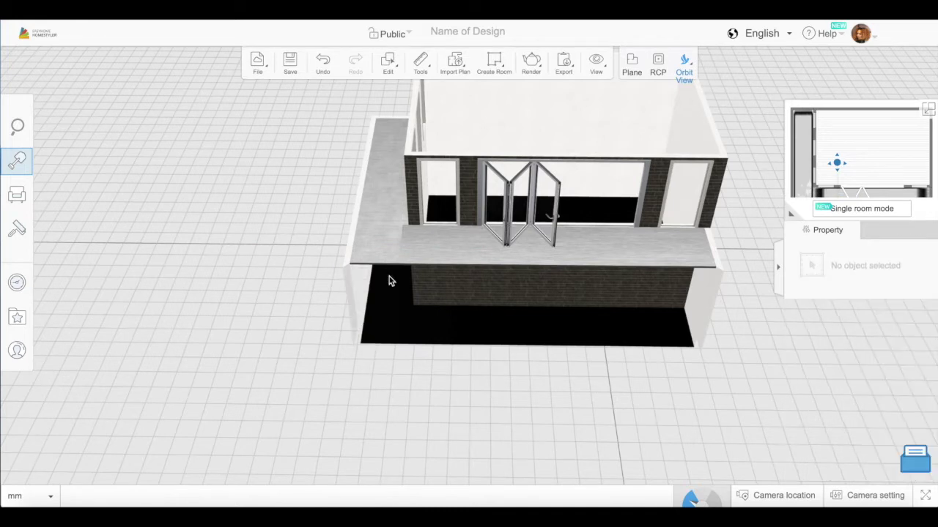
{"action": "left_click", "coordinate": [61, 163]}
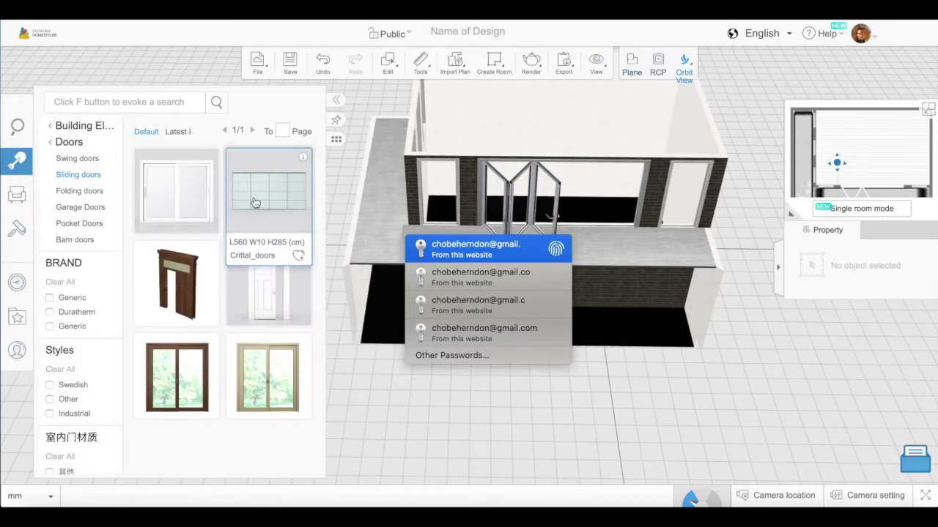
{"action": "left_click", "coordinate": [249, 189]}
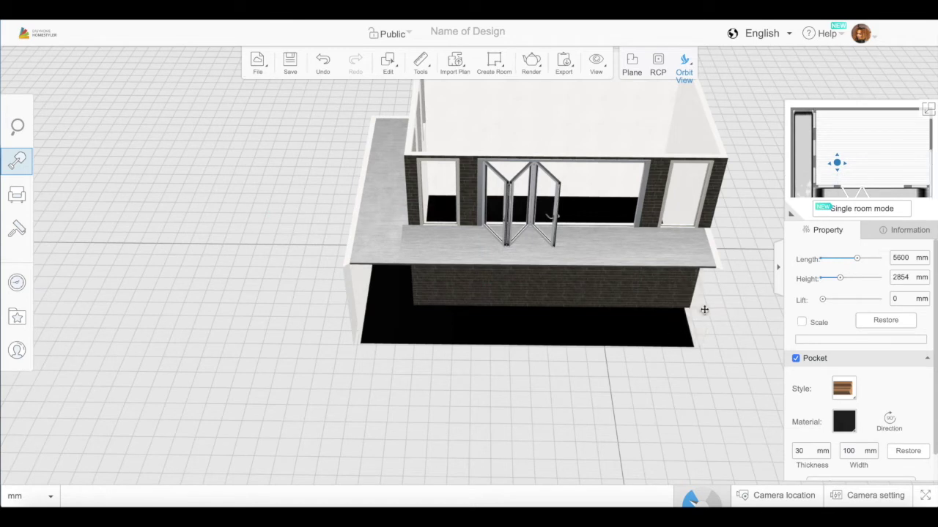
{"action": "key", "text": "Escape"}
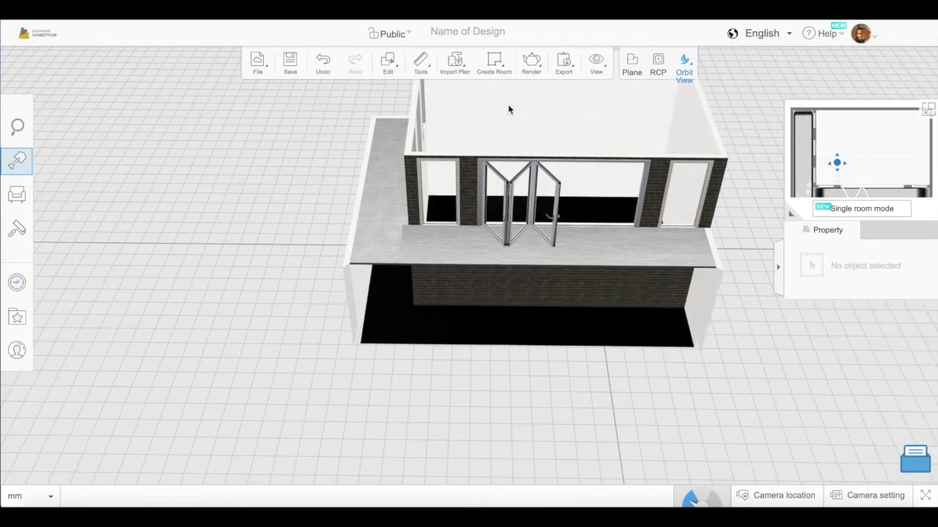
Step: In the floor plan, place the Crittal_doors sliding door on the outer front wall and stretch it along the full wall to 8918 mm
{"action": "left_click", "coordinate": [630, 66]}
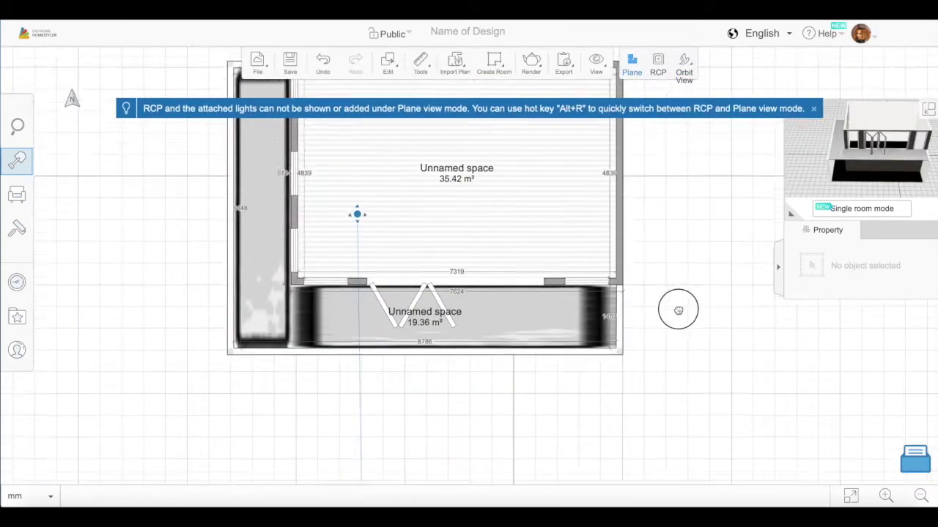
{"action": "left_click", "coordinate": [18, 159]}
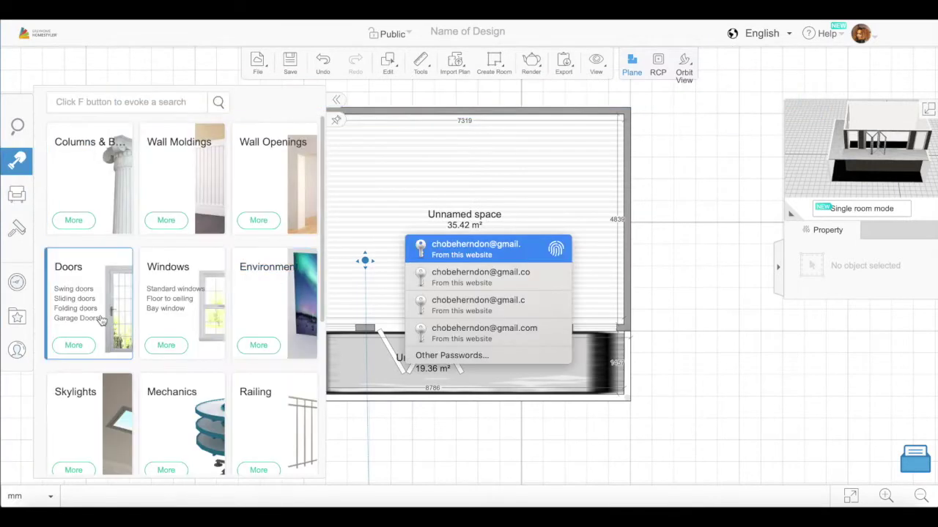
{"action": "left_click", "coordinate": [81, 293]}
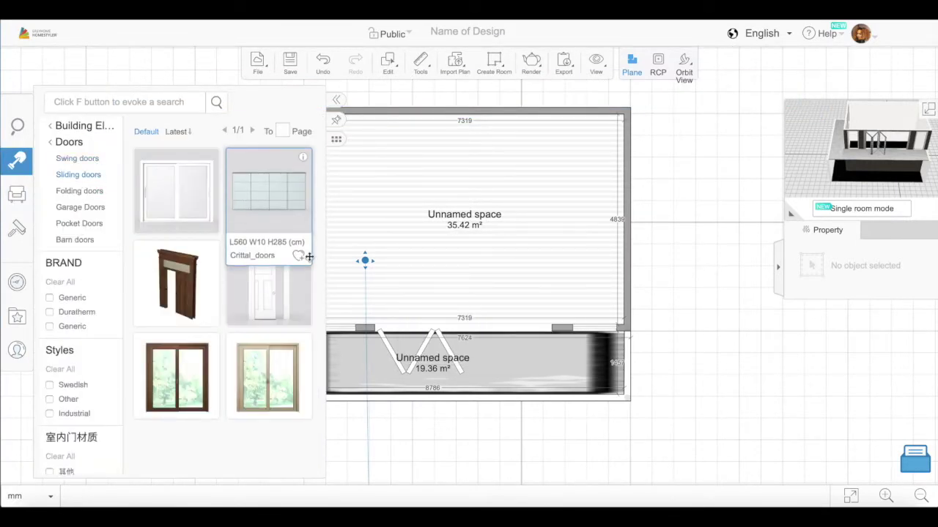
{"action": "left_click", "coordinate": [251, 199]}
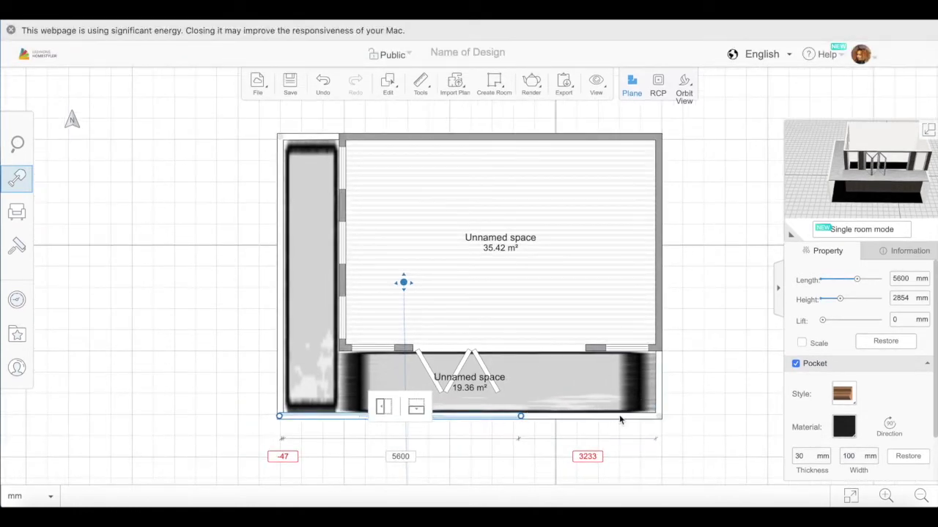
{"action": "left_click_drag", "start_coordinate": [723, 400], "coordinate": [649, 318]}
{"action": "scroll", "coordinate": [405, 303], "scroll_direction": "up", "scroll_amount": 2}
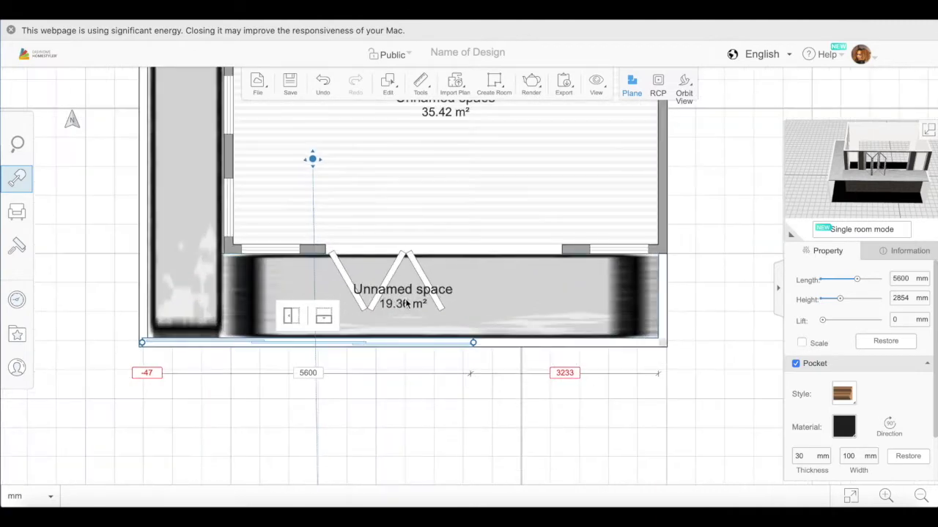
{"action": "left_click_drag", "start_coordinate": [473, 342], "coordinate": [612, 336]}
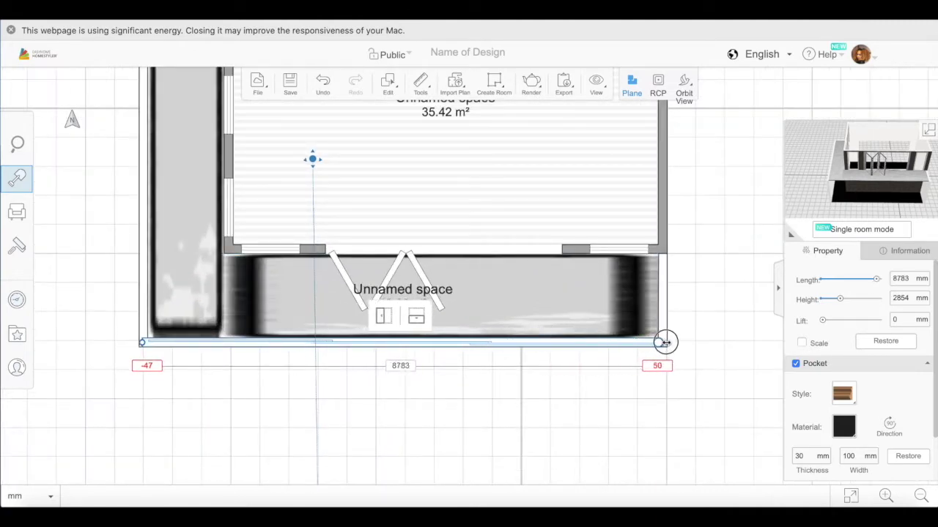
Step: Turn the Crittal door into a balcony railing above the slab by setting its height to 939 mm and lift to 2872 mm in 3D
{"action": "left_click", "coordinate": [685, 86]}
{"action": "left_click_drag", "start_coordinate": [582, 300], "coordinate": [655, 320]}
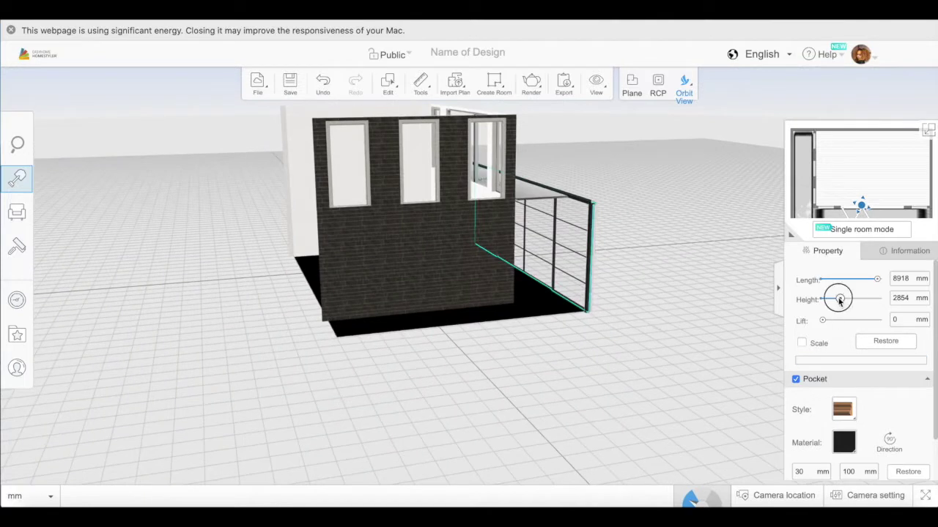
{"action": "left_click_drag", "start_coordinate": [833, 305], "coordinate": [824, 309]}
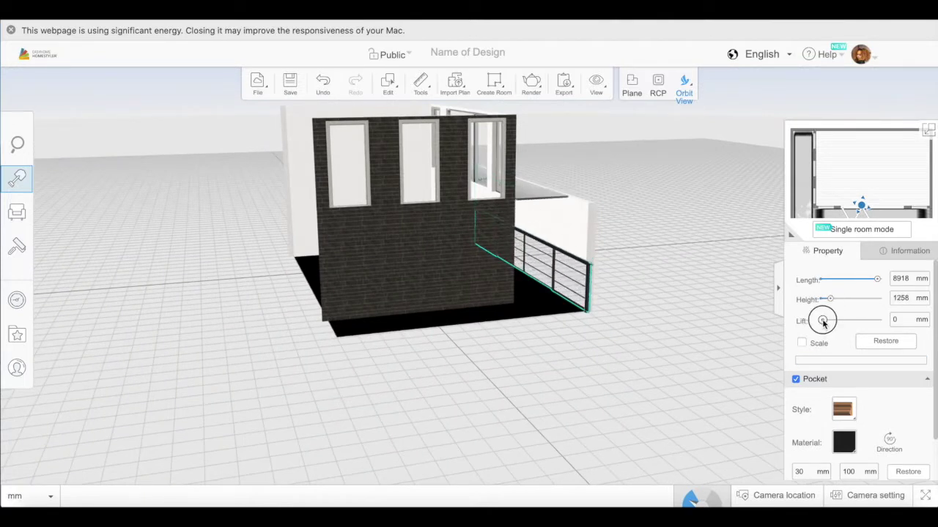
{"action": "left_click_drag", "start_coordinate": [823, 322], "coordinate": [846, 322]}
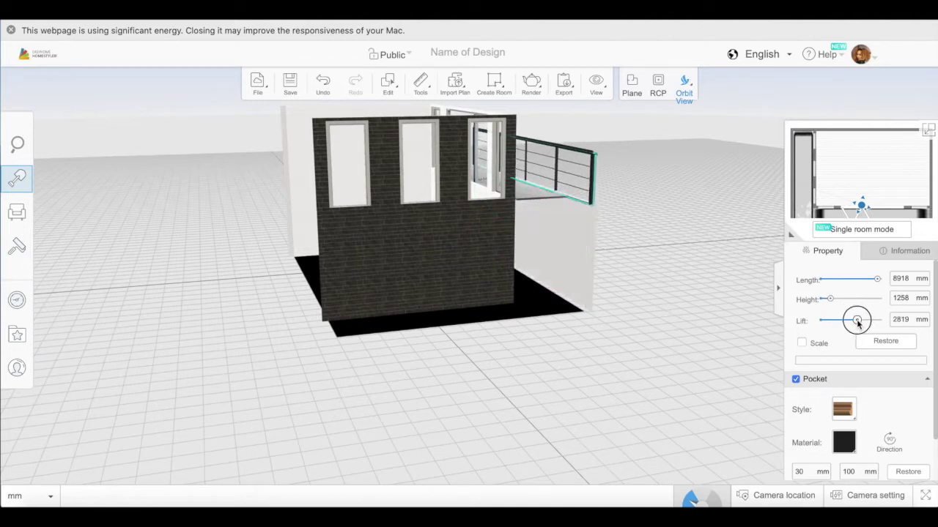
{"action": "left_click_drag", "start_coordinate": [856, 323], "coordinate": [859, 324]}
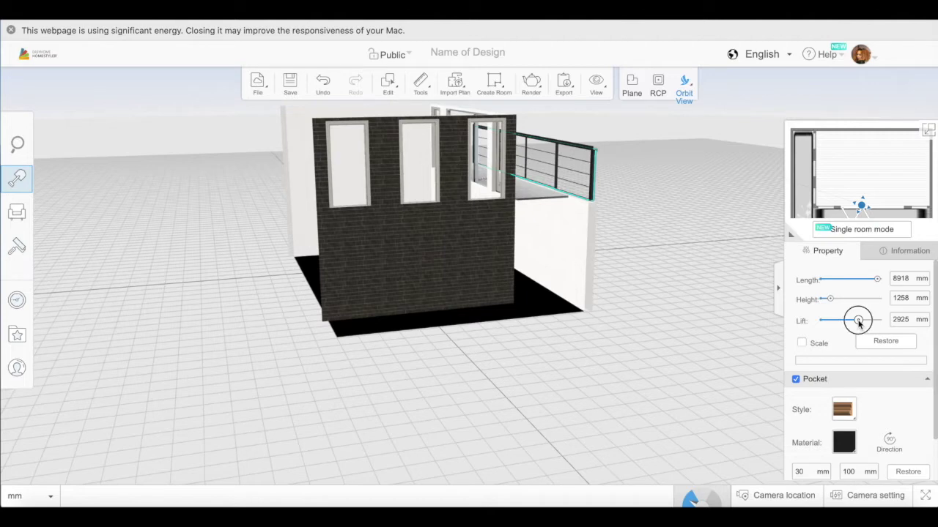
{"action": "left_click_drag", "start_coordinate": [703, 274], "coordinate": [723, 278]}
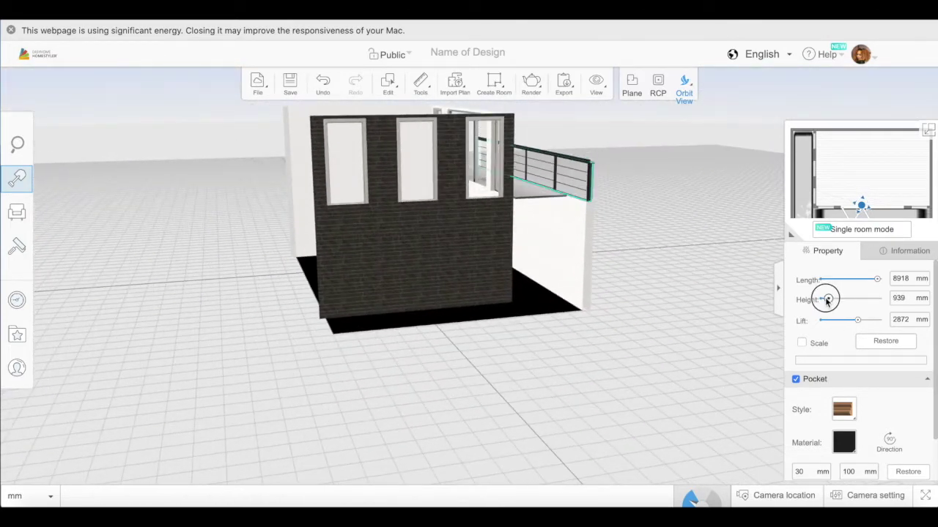
Step: In the floor plan, duplicate the front railing onto the balcony's outer side wall and shorten the copy to about 6500 mm
{"action": "left_click_drag", "start_coordinate": [675, 233], "coordinate": [470, 361]}
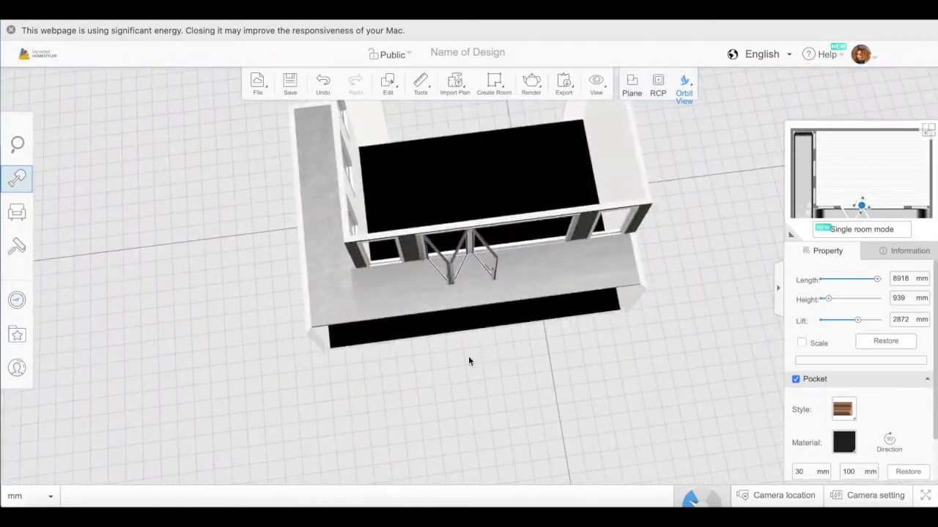
{"action": "left_click", "coordinate": [630, 87]}
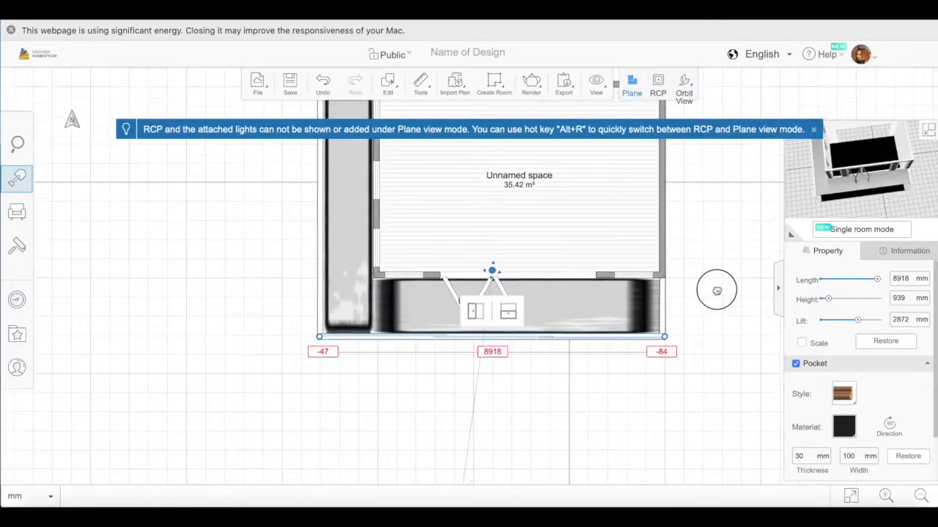
{"action": "left_click", "coordinate": [387, 82]}
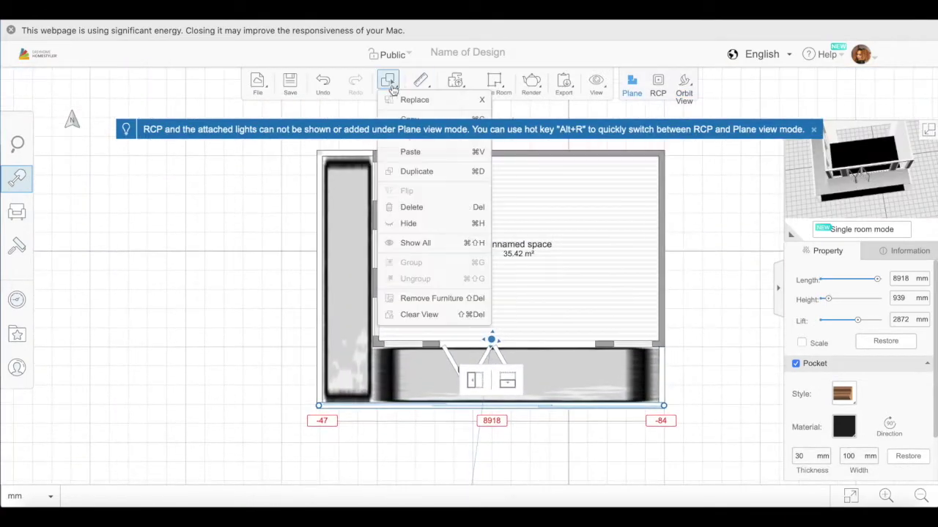
{"action": "left_click", "coordinate": [423, 173]}
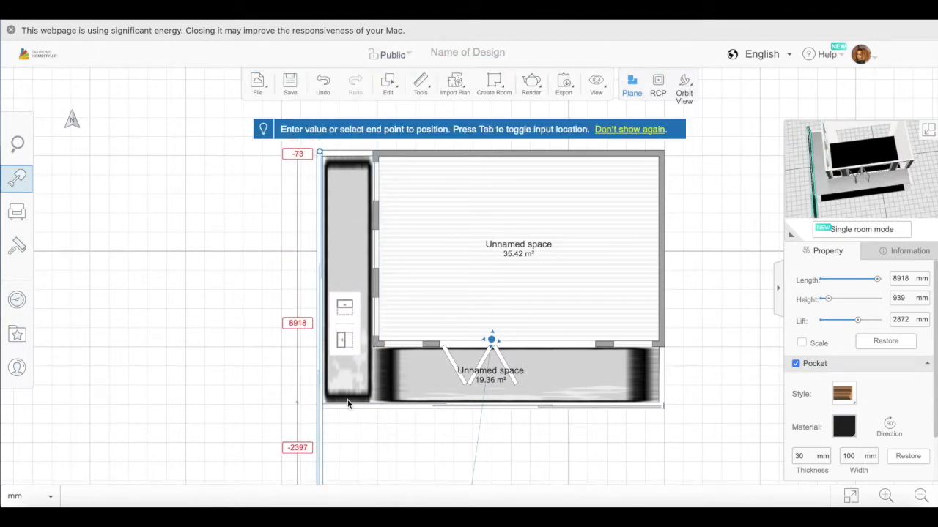
{"action": "scroll", "coordinate": [326, 352], "scroll_direction": "down", "scroll_amount": 3}
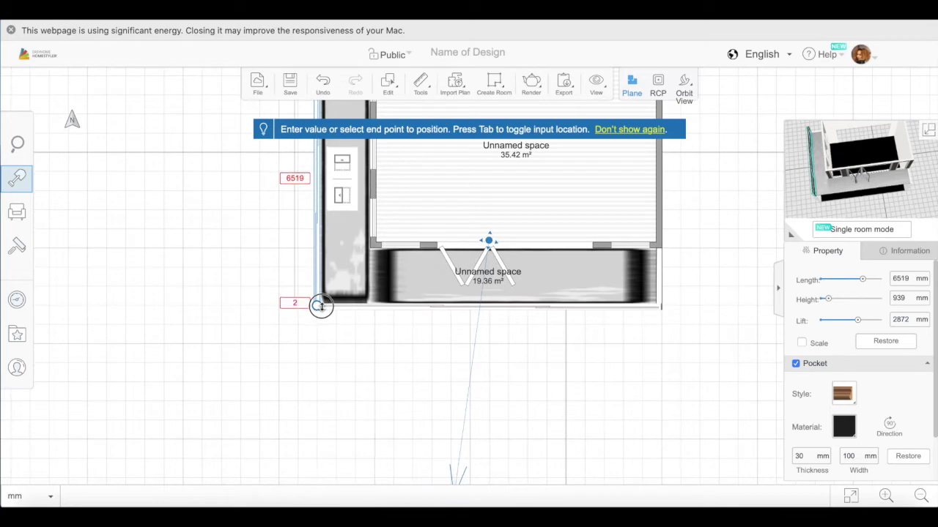
{"action": "scroll", "coordinate": [317, 306], "scroll_direction": "up", "scroll_amount": 3}
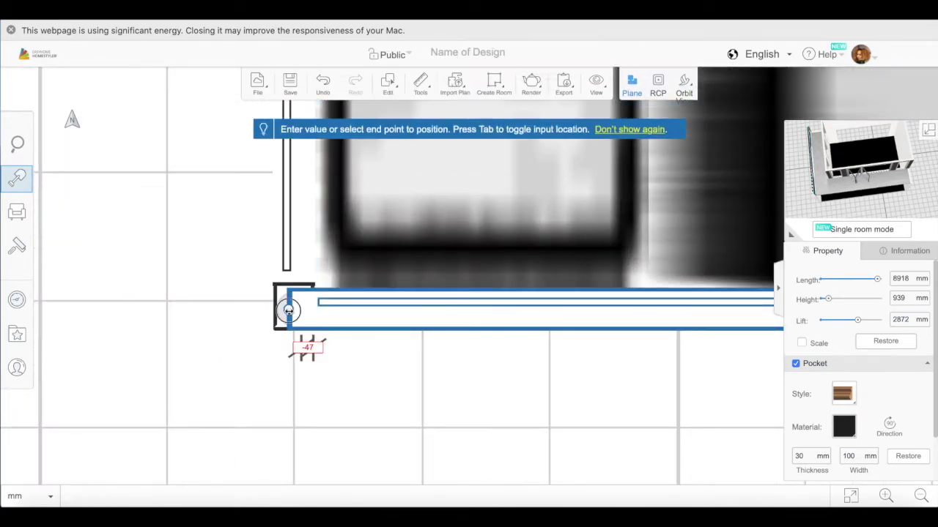
Step: Add short 1278 mm railing copies at the side balcony's rear end and at the front balcony's open end
{"action": "scroll", "coordinate": [390, 351], "scroll_direction": "down", "scroll_amount": 5}
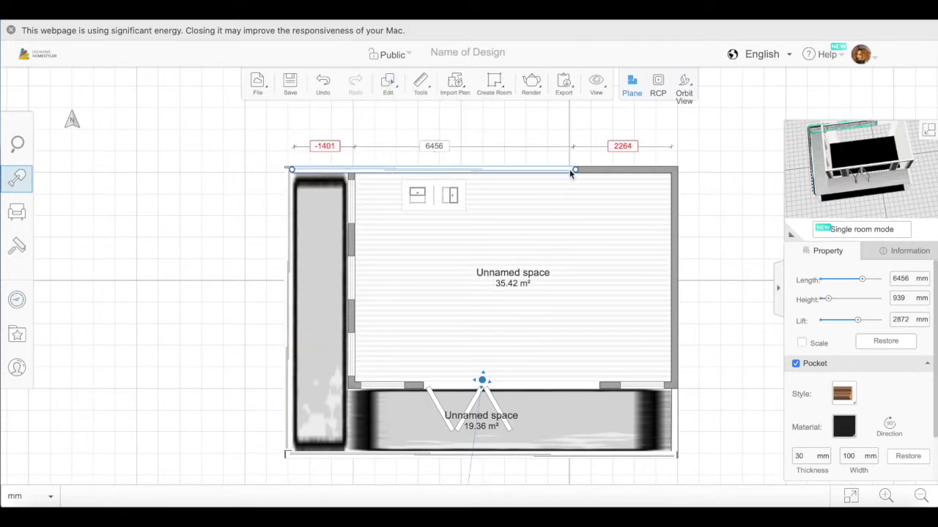
{"action": "left_click_drag", "start_coordinate": [574, 170], "coordinate": [397, 174]}
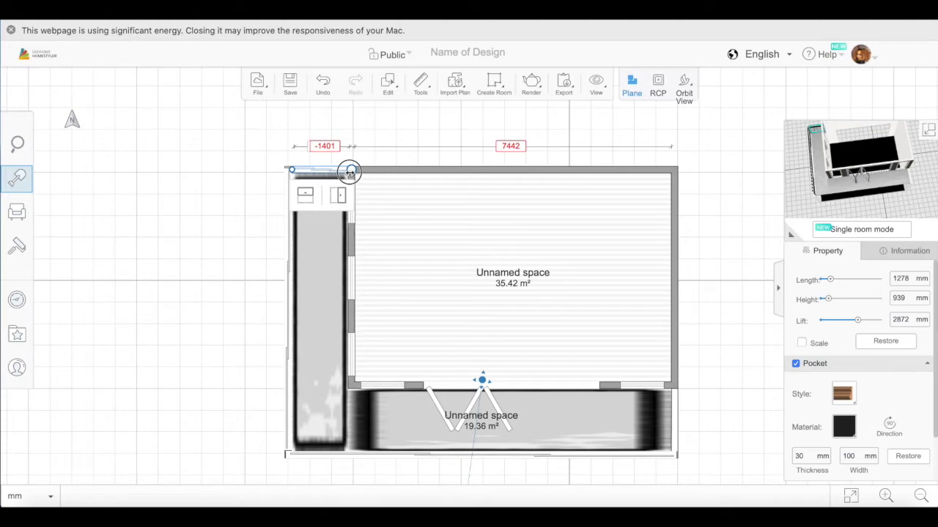
{"action": "mouse_move", "coordinate": [389, 83]}
{"action": "left_click", "coordinate": [428, 173]}
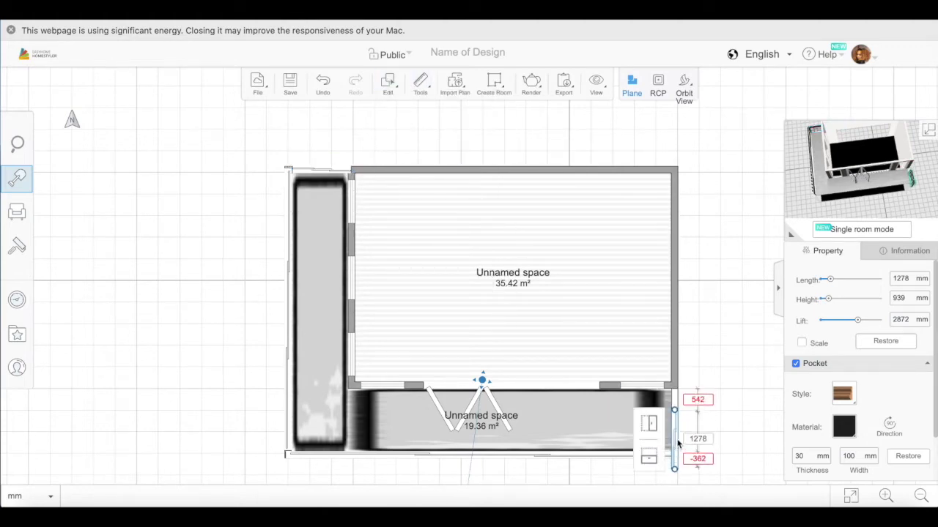
{"action": "left_click_drag", "start_coordinate": [717, 415], "coordinate": [698, 304]}
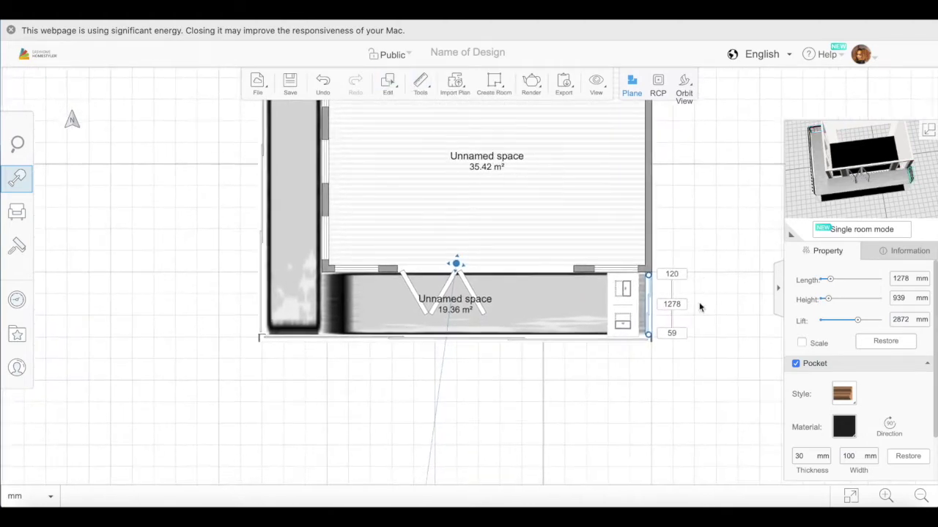
{"action": "scroll", "coordinate": [655, 294], "scroll_direction": "up", "scroll_amount": 5}
{"action": "scroll", "coordinate": [656, 344], "scroll_direction": "down", "scroll_amount": 4}
Step: Trim the short rear railing between the outer corner and the house wall to a length of 1230 mm
{"action": "scroll", "coordinate": [656, 346], "scroll_direction": "down", "scroll_amount": 2}
{"action": "left_click_drag", "start_coordinate": [247, 266], "coordinate": [255, 358]}
{"action": "scroll", "coordinate": [354, 249], "scroll_direction": "up", "scroll_amount": 5}
{"action": "left_click", "coordinate": [356, 262]}
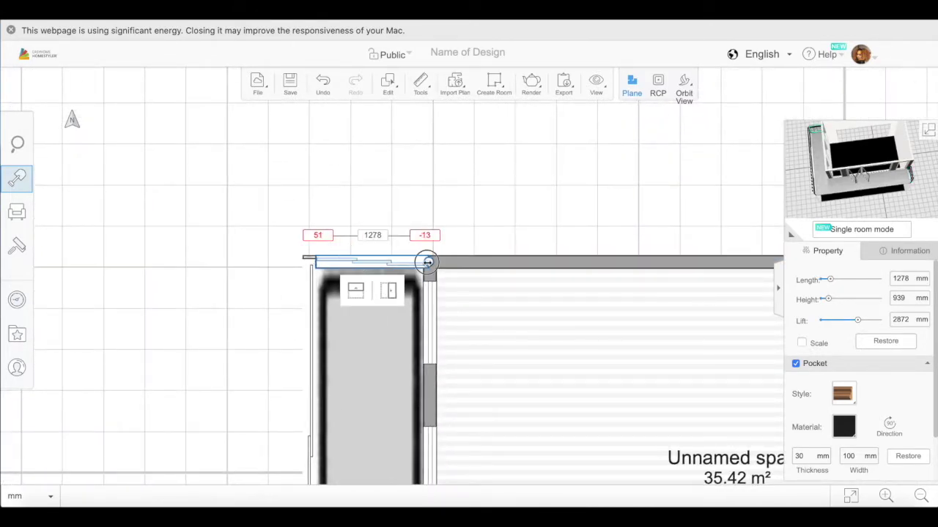
{"action": "left_click_drag", "start_coordinate": [211, 279], "coordinate": [200, 140]}
{"action": "left_click_drag", "start_coordinate": [257, 282], "coordinate": [232, 134]}
{"action": "scroll", "coordinate": [232, 134], "scroll_direction": "down", "scroll_amount": 5}
Step: In the 3D view, add the small round side table with the cup from the outdoor Patio Furniture catalog
{"action": "left_click", "coordinate": [684, 88]}
{"action": "left_click_drag", "start_coordinate": [659, 205], "coordinate": [460, 304]}
{"action": "left_click_drag", "start_coordinate": [854, 211], "coordinate": [854, 132]}
{"action": "scroll", "coordinate": [438, 293], "scroll_direction": "up", "scroll_amount": 5}
{"action": "left_click_drag", "start_coordinate": [323, 367], "coordinate": [327, 398]}
{"action": "left_click", "coordinate": [16, 211]}
{"action": "scroll", "coordinate": [276, 380], "scroll_direction": "down", "scroll_amount": 10}
{"action": "left_click", "coordinate": [277, 380]}
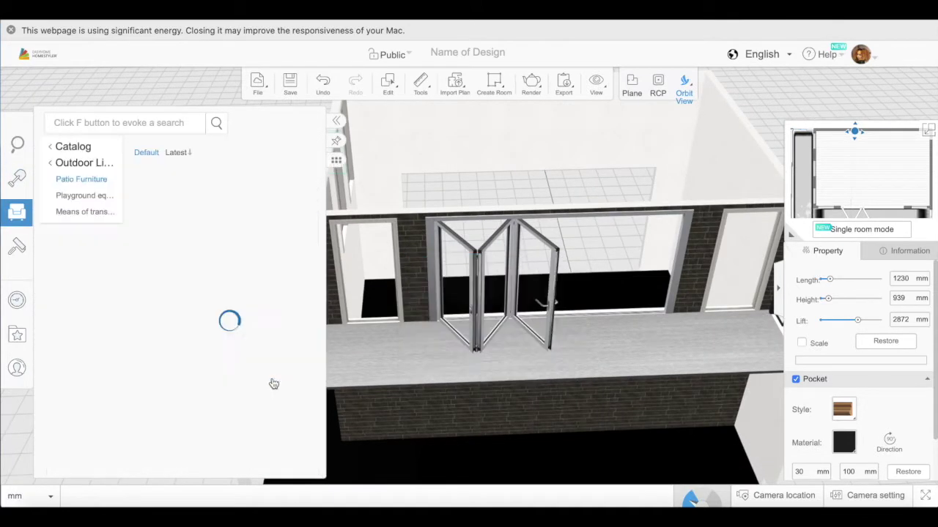
{"action": "scroll", "coordinate": [224, 393], "scroll_direction": "down", "scroll_amount": 10}
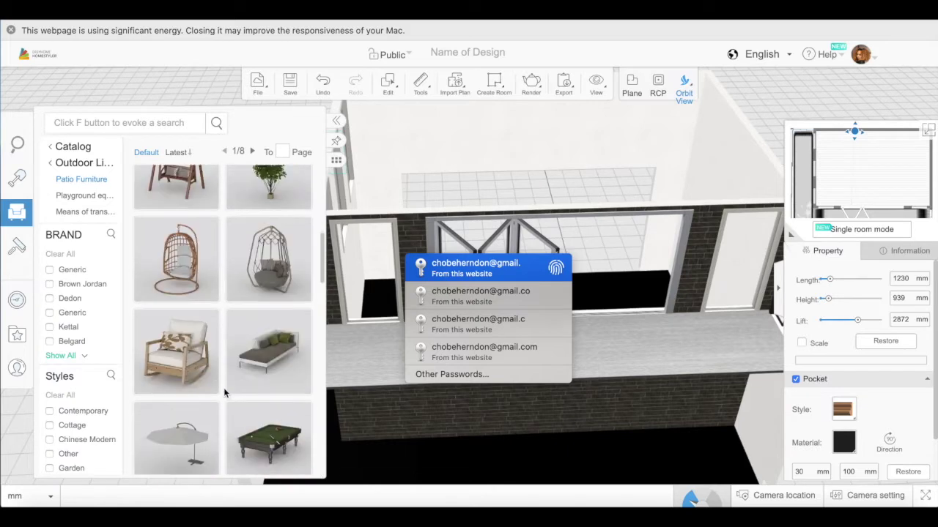
{"action": "scroll", "coordinate": [224, 394], "scroll_direction": "down", "scroll_amount": 5}
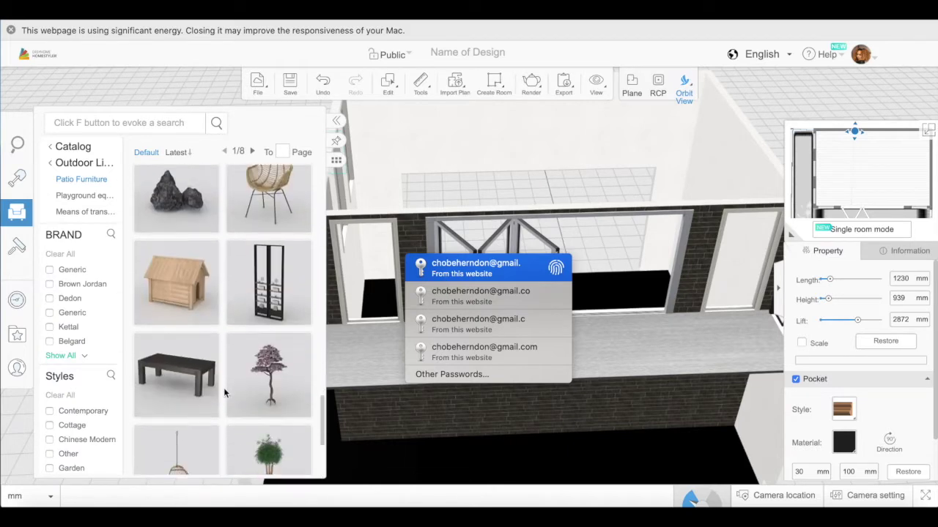
{"action": "left_click", "coordinate": [271, 381]}
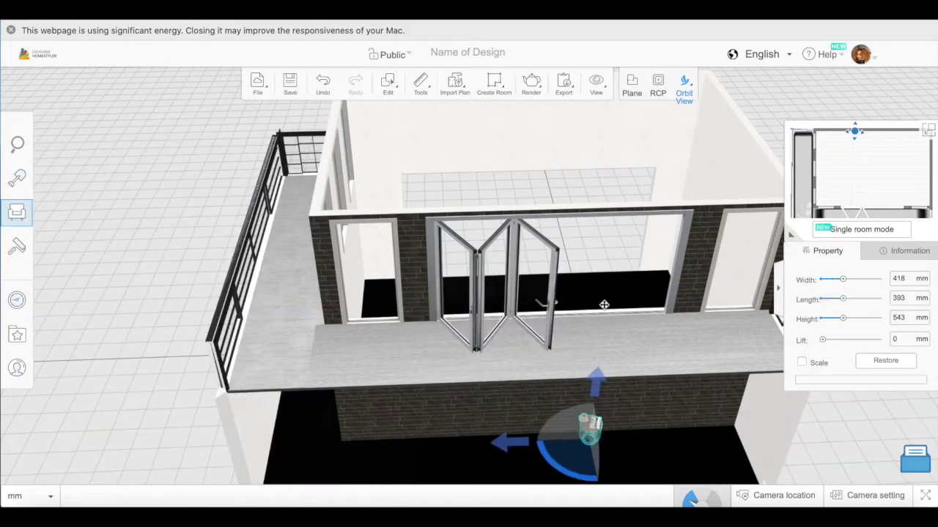
Step: Raise the side table onto the front balcony slab with a lift of 2872 mm
{"action": "left_click", "coordinate": [781, 327]}
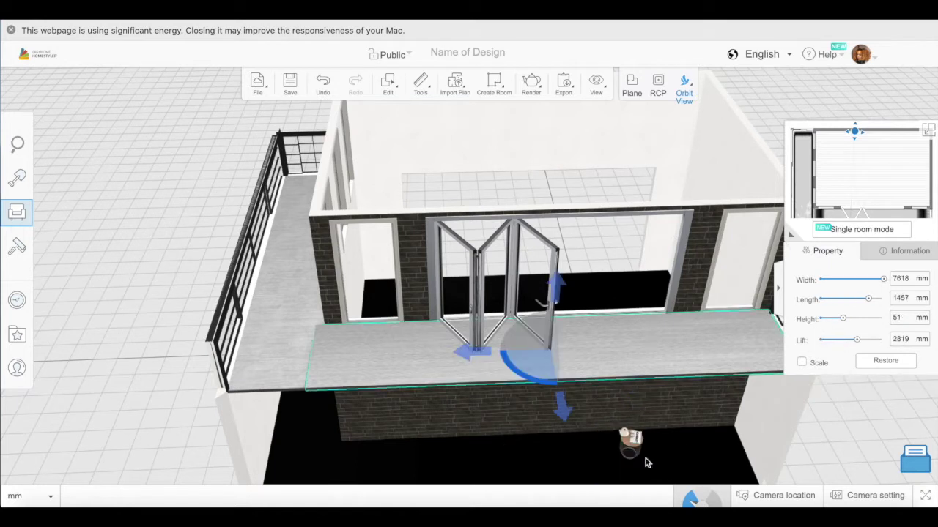
{"action": "left_click", "coordinate": [647, 461]}
{"action": "left_click", "coordinate": [635, 440]}
{"action": "left_click_drag", "start_coordinate": [823, 341], "coordinate": [857, 342]}
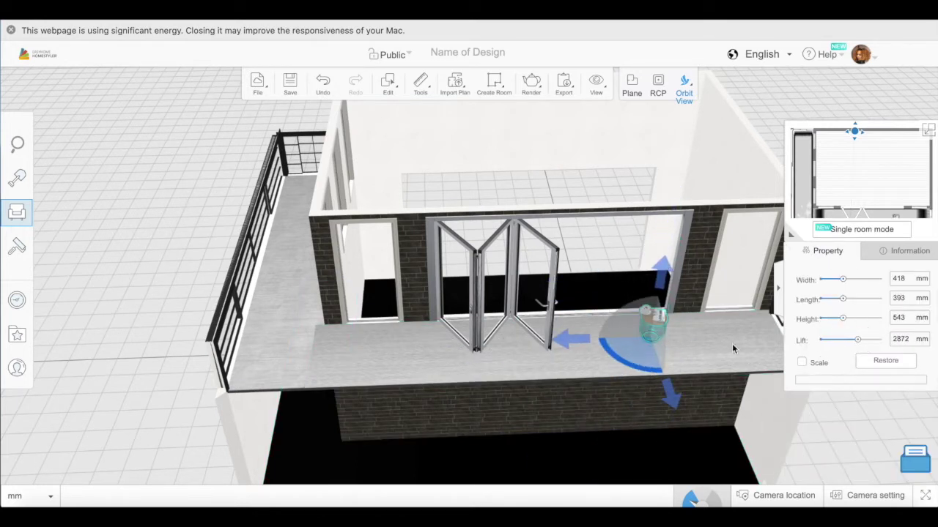
Step: Add chair A-21 from the second page of Patio Furniture in front of the house, near the side table
{"action": "left_click", "coordinate": [25, 226]}
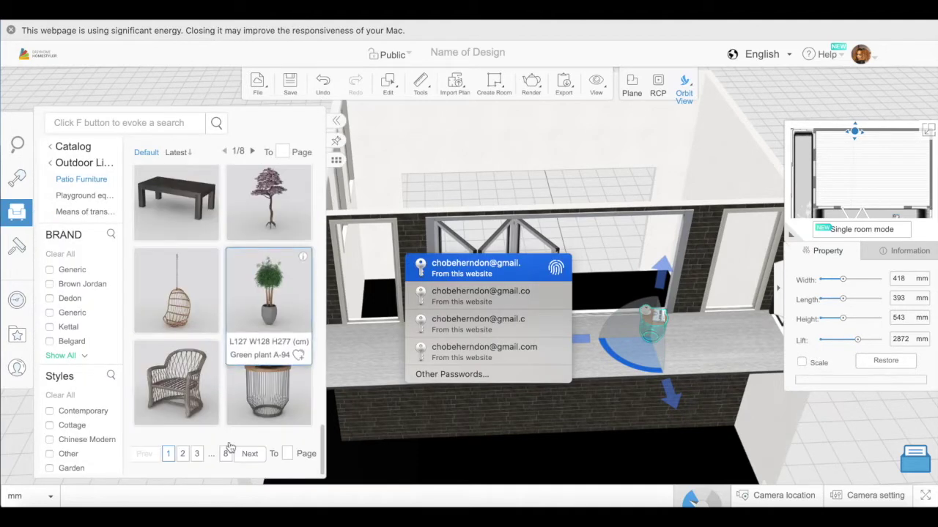
{"action": "left_click", "coordinate": [183, 454]}
{"action": "scroll", "coordinate": [223, 379], "scroll_direction": "down", "scroll_amount": 5}
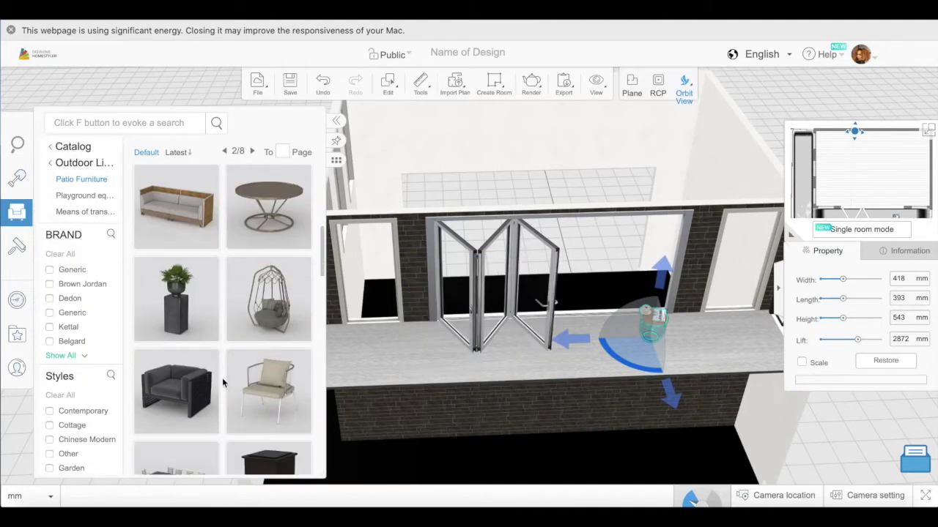
{"action": "scroll", "coordinate": [223, 382], "scroll_direction": "down", "scroll_amount": 9}
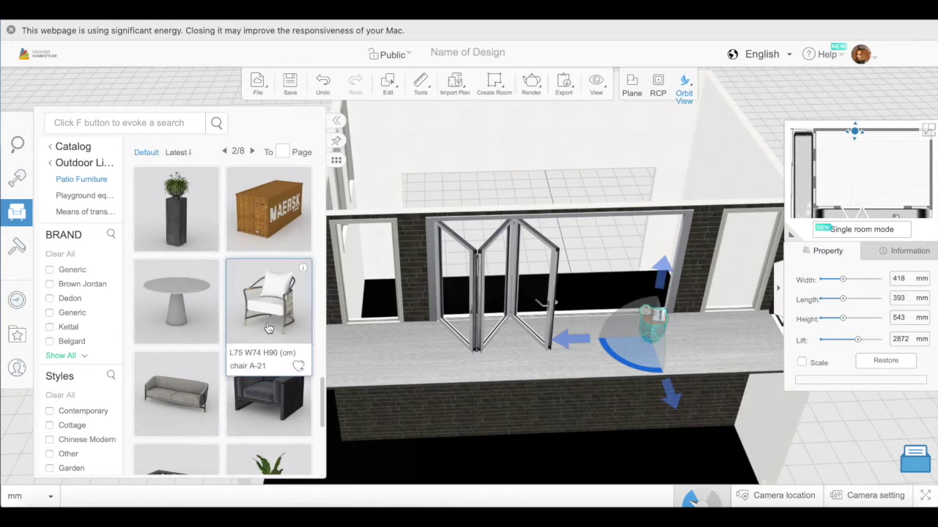
{"action": "left_click", "coordinate": [266, 300]}
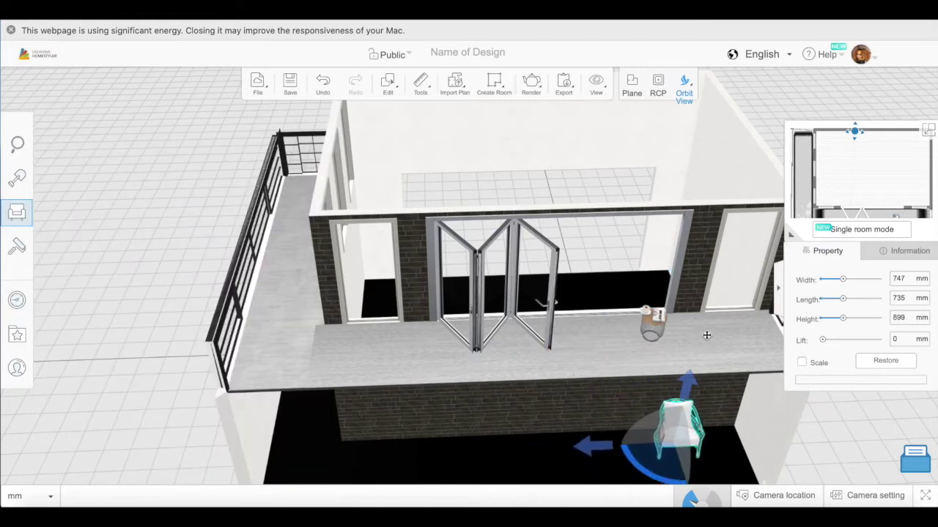
Step: Raise the chair to a lift of 2872 mm and arrange it at an angle close beside the side table
{"action": "left_click_drag", "start_coordinate": [822, 340], "coordinate": [857, 340]}
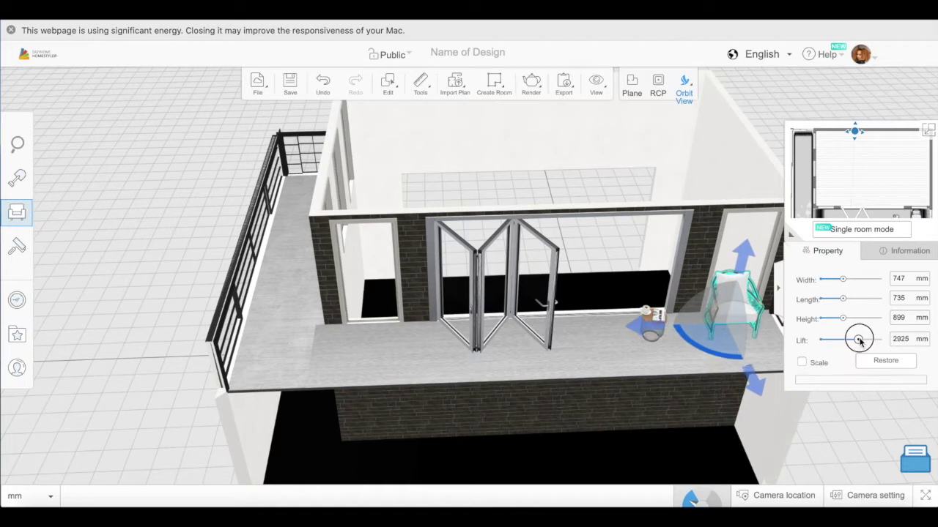
{"action": "left_click_drag", "start_coordinate": [691, 345], "coordinate": [640, 324]}
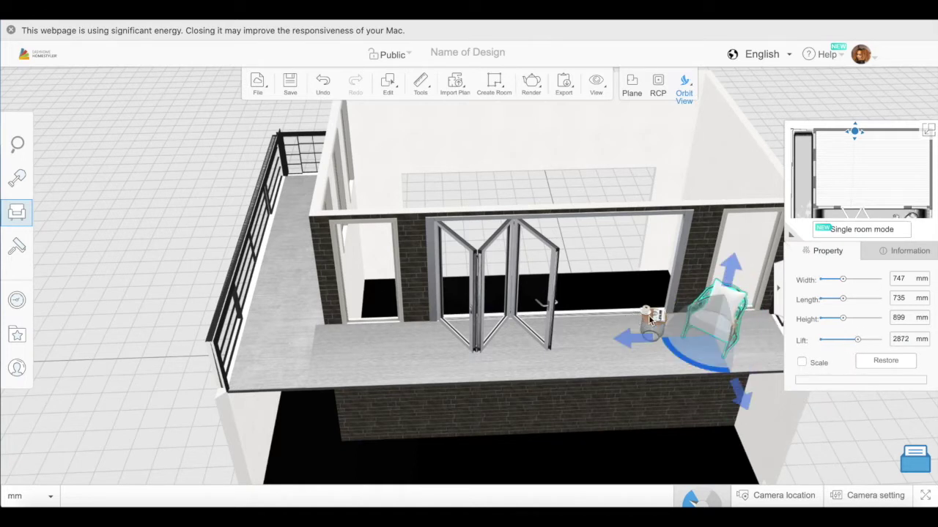
{"action": "left_click", "coordinate": [652, 320]}
{"action": "left_click_drag", "start_coordinate": [581, 344], "coordinate": [586, 345]}
Step: Duplicate the balcony chair and set the copy on the other side of the table at a lift of 2872 mm
{"action": "left_click", "coordinate": [724, 308]}
{"action": "left_click", "coordinate": [389, 84]}
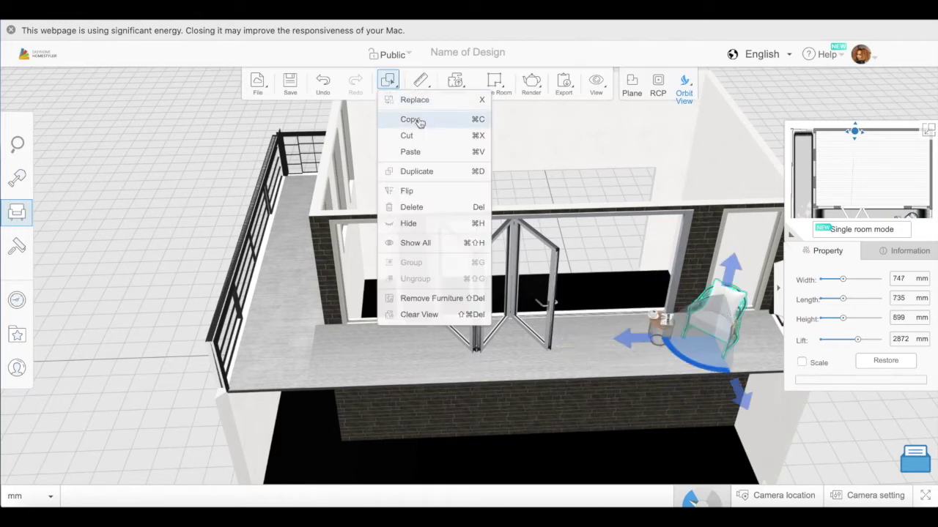
{"action": "left_click", "coordinate": [419, 172]}
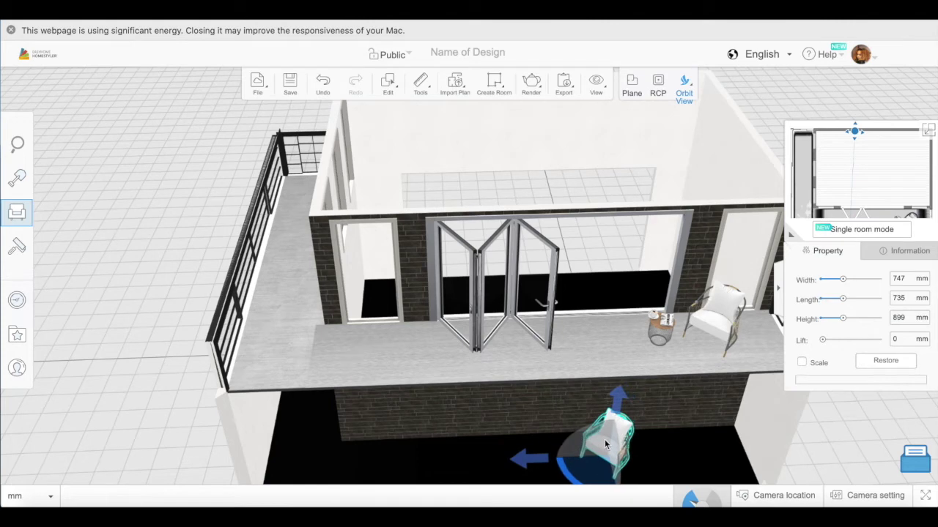
{"action": "left_click_drag", "start_coordinate": [822, 340], "coordinate": [857, 348]}
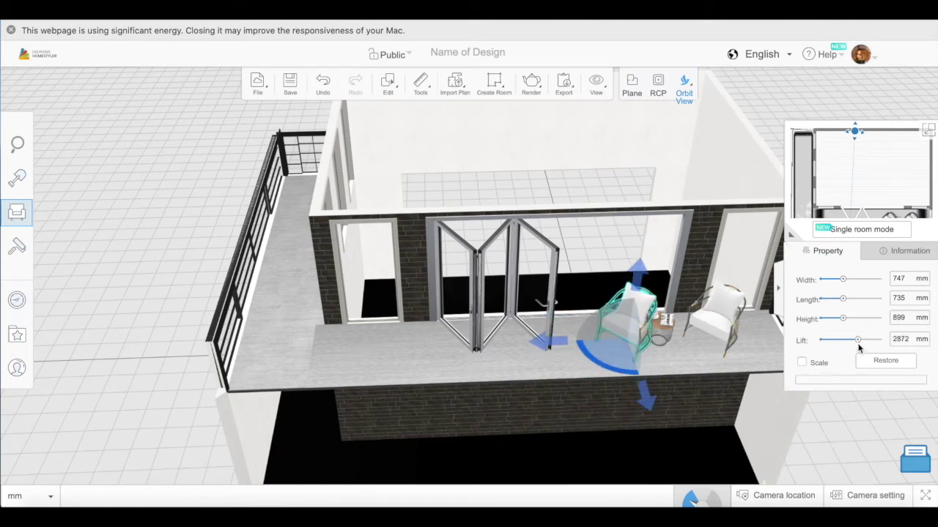
{"action": "mouse_move", "coordinate": [548, 346]}
{"action": "left_mouse_down"}
{"action": "mouse_move", "coordinate": [537, 343]}
{"action": "mouse_move", "coordinate": [626, 367]}
{"action": "mouse_move", "coordinate": [531, 346]}
{"action": "left_mouse_up"}
Step: Add the tall plant in a light pot from Patio Furniture near the front balcony's railed end
{"action": "mouse_move", "coordinate": [724, 438]}
{"action": "left_mouse_down"}
{"action": "mouse_move", "coordinate": [732, 402]}
{"action": "mouse_move", "coordinate": [750, 464]}
{"action": "mouse_move", "coordinate": [739, 455]}
{"action": "left_mouse_up"}
{"action": "left_click_drag", "start_coordinate": [855, 131], "coordinate": [906, 154]}
{"action": "mouse_move", "coordinate": [715, 400]}
{"action": "left_mouse_down"}
{"action": "mouse_move", "coordinate": [739, 387]}
{"action": "mouse_move", "coordinate": [743, 396]}
{"action": "mouse_move", "coordinate": [721, 394]}
{"action": "left_mouse_up"}
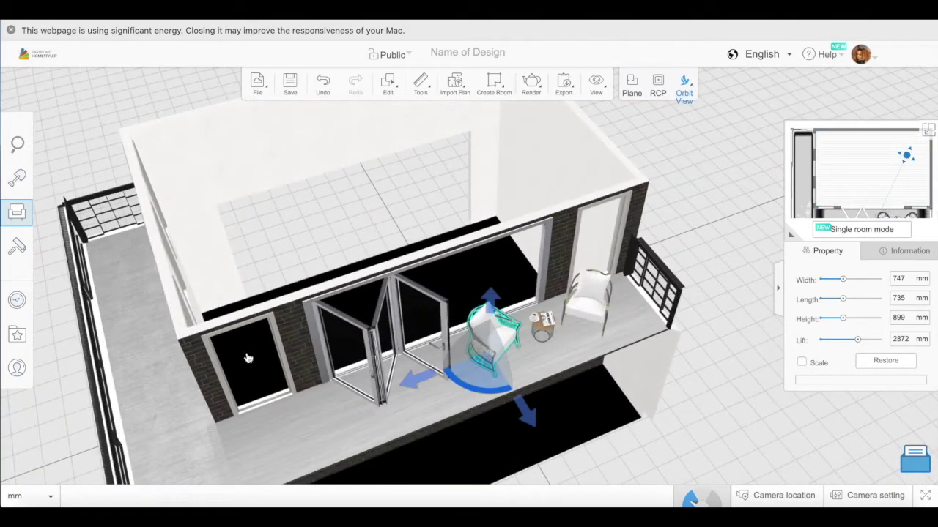
{"action": "left_click", "coordinate": [17, 213]}
{"action": "scroll", "coordinate": [227, 370], "scroll_direction": "down", "scroll_amount": 10}
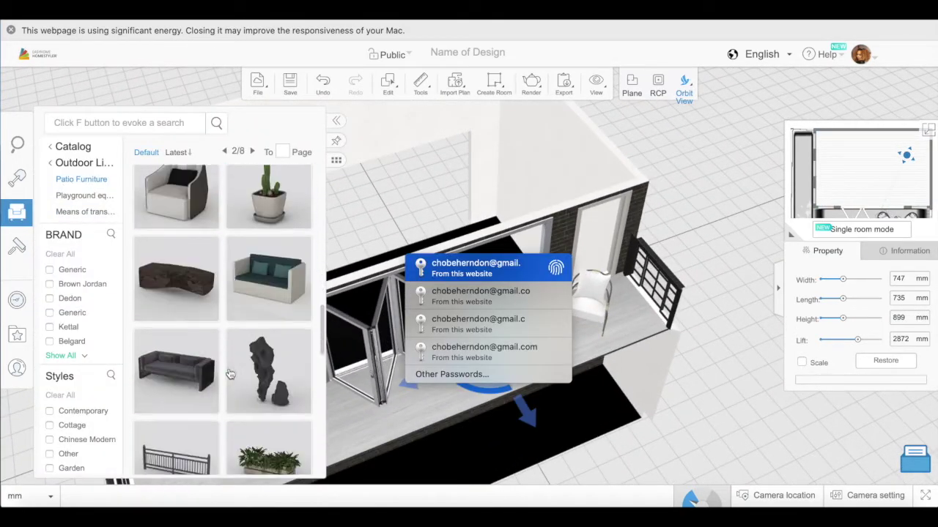
{"action": "scroll", "coordinate": [230, 374], "scroll_direction": "down", "scroll_amount": 2}
{"action": "left_click_drag", "start_coordinate": [270, 255], "coordinate": [542, 327]}
{"action": "left_click", "coordinate": [576, 361]}
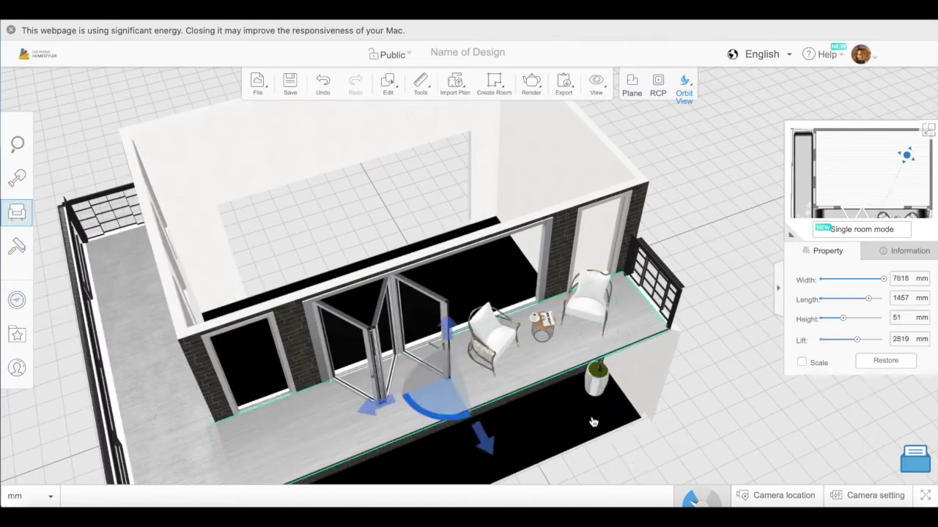
Step: Raise the potted plant onto the balcony slab behind the chair with a lift of 2872 mm
{"action": "left_click", "coordinate": [594, 419]}
{"action": "left_click_drag", "start_coordinate": [821, 340], "coordinate": [859, 349]}
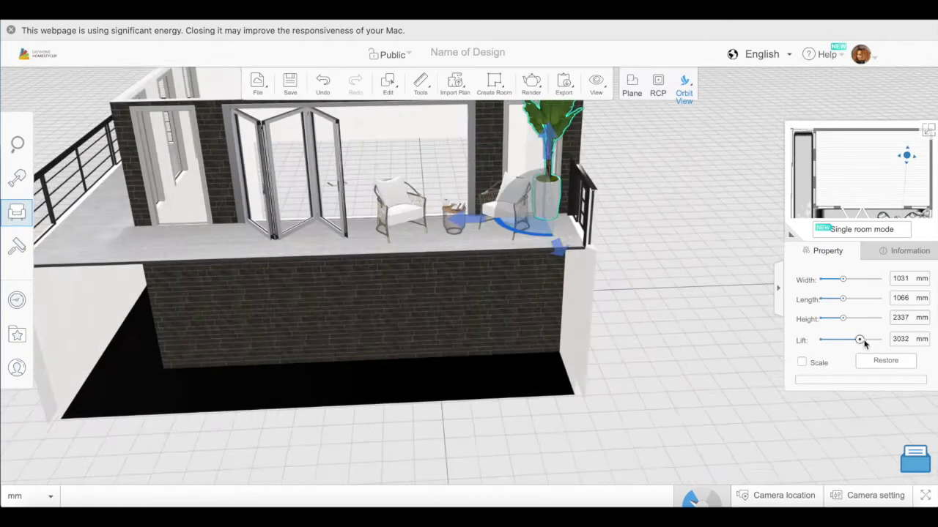
{"action": "left_click_drag", "start_coordinate": [862, 342], "coordinate": [859, 344]}
Step: Add the T061 "Nautica" swing chair with base from the fourth page of Patio Furniture near the balcony's front corner
{"action": "left_click_drag", "start_coordinate": [575, 337], "coordinate": [40, 266]}
{"action": "left_click", "coordinate": [17, 212]}
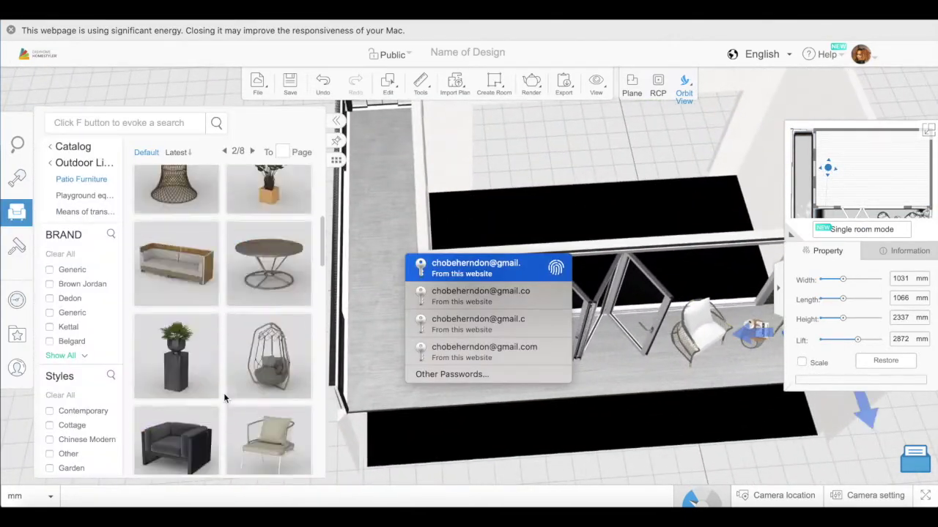
{"action": "scroll", "coordinate": [224, 392], "scroll_direction": "down", "scroll_amount": 10}
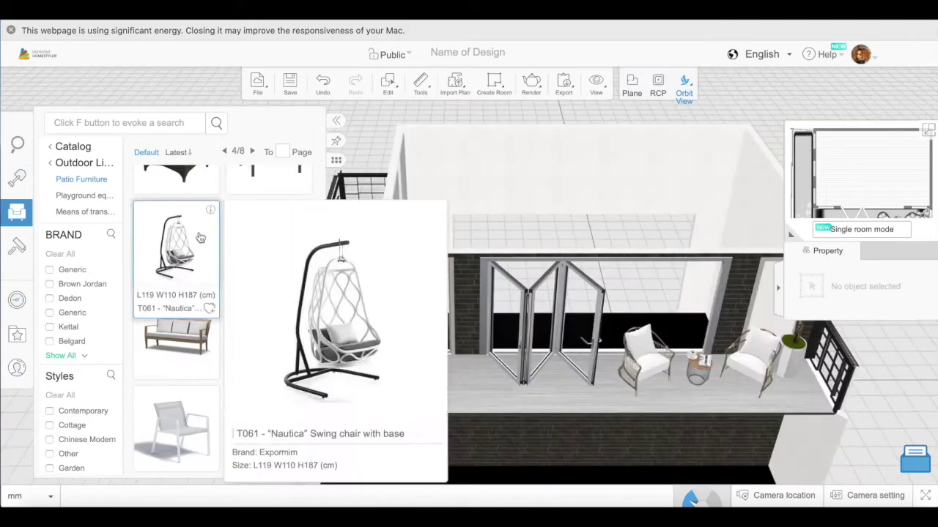
{"action": "left_click", "coordinate": [200, 238]}
{"action": "left_click", "coordinate": [358, 345]}
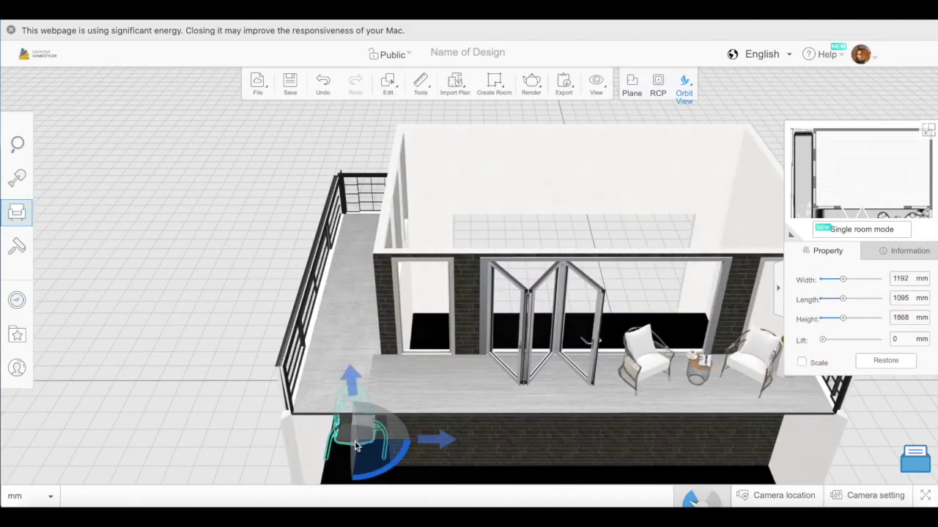
Step: Raise the swing chair to a lift of 2872 mm and move it to the rear end of the side balcony
{"action": "left_click_drag", "start_coordinate": [821, 342], "coordinate": [846, 348]}
{"action": "left_click_drag", "start_coordinate": [353, 282], "coordinate": [356, 258]}
{"action": "left_click_drag", "start_coordinate": [203, 375], "coordinate": [217, 354]}
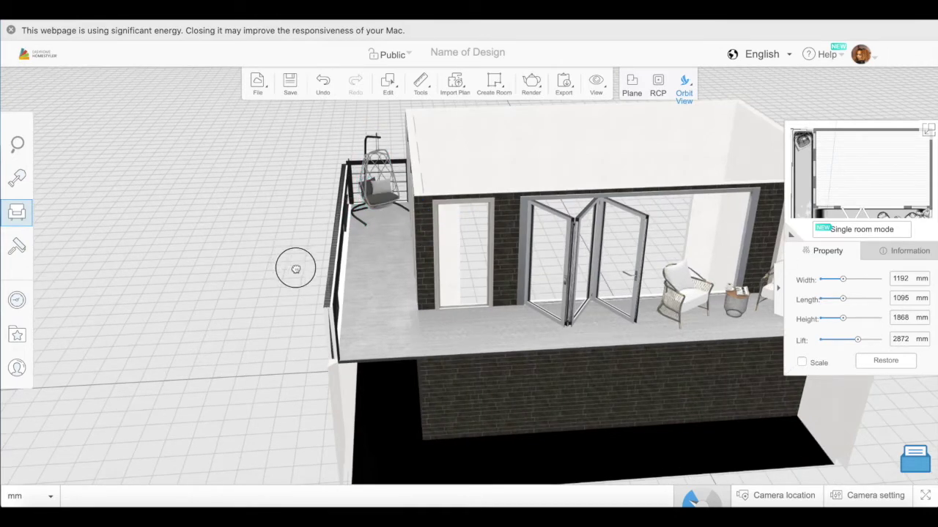
{"action": "left_click_drag", "start_coordinate": [295, 268], "coordinate": [394, 305]}
{"action": "left_click_drag", "start_coordinate": [444, 265], "coordinate": [262, 329]}
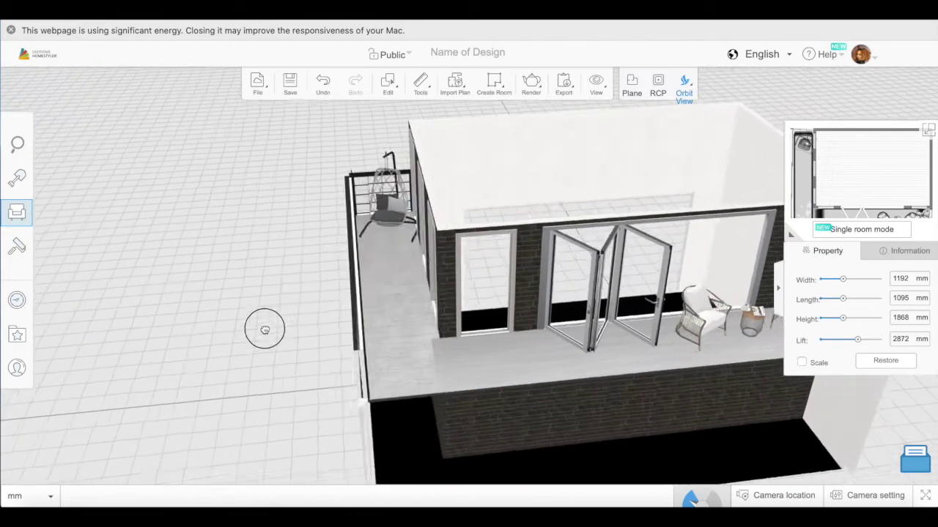
Step: Add the small patterned drum stool, 412 × 414 × 491 mm, from Patio Furniture beneath the side balcony
{"action": "left_click_drag", "start_coordinate": [308, 397], "coordinate": [305, 342]}
{"action": "left_click", "coordinate": [17, 212]}
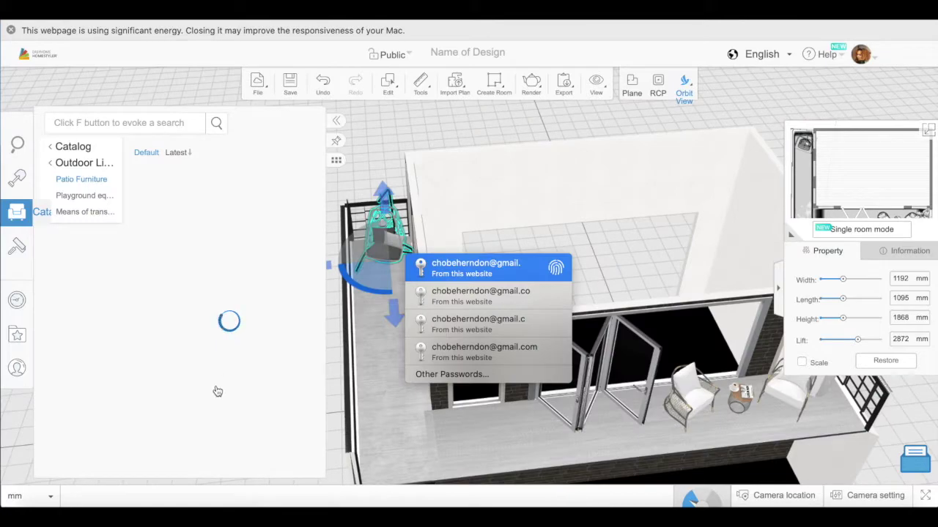
{"action": "left_click", "coordinate": [215, 391]}
{"action": "left_click", "coordinate": [390, 379]}
{"action": "left_click_drag", "start_coordinate": [389, 379], "coordinate": [403, 368]}
{"action": "left_click", "coordinate": [384, 241]}
{"action": "left_click_drag", "start_coordinate": [469, 323], "coordinate": [608, 289]}
{"action": "left_click", "coordinate": [469, 321]}
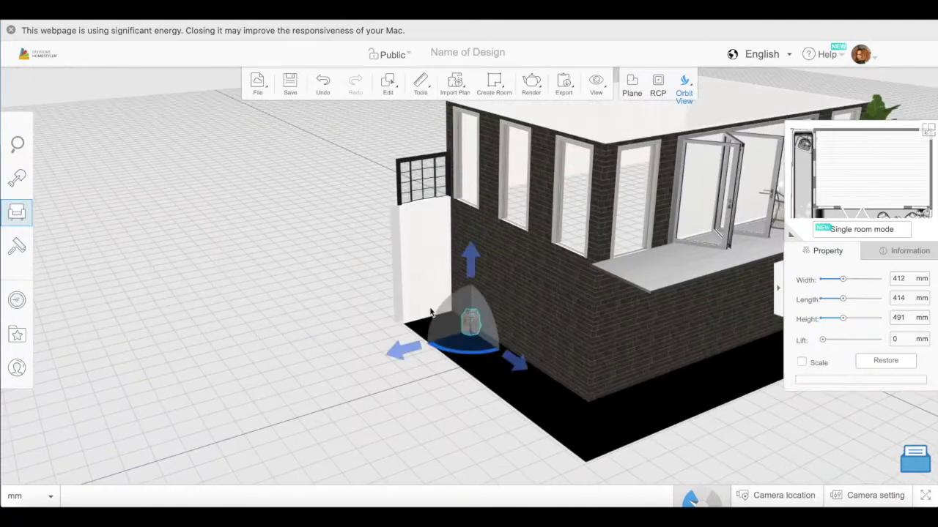
Step: Raise the drum stool to a lift of 2860 mm and move it onto the side balcony beside the swing chair
{"action": "left_click_drag", "start_coordinate": [431, 314], "coordinate": [345, 370]}
{"action": "left_click_drag", "start_coordinate": [822, 339], "coordinate": [858, 341]}
{"action": "left_click_drag", "start_coordinate": [394, 322], "coordinate": [394, 343]}
{"action": "left_click_drag", "start_coordinate": [199, 283], "coordinate": [214, 294]}
{"action": "left_click_drag", "start_coordinate": [345, 304], "coordinate": [246, 342]}
Step: Add the stone A-141 model from the first page of Patio Furniture
{"action": "left_click", "coordinate": [17, 212]}
{"action": "scroll", "coordinate": [220, 354], "scroll_direction": "down", "scroll_amount": 15}
{"action": "left_click", "coordinate": [192, 302]}
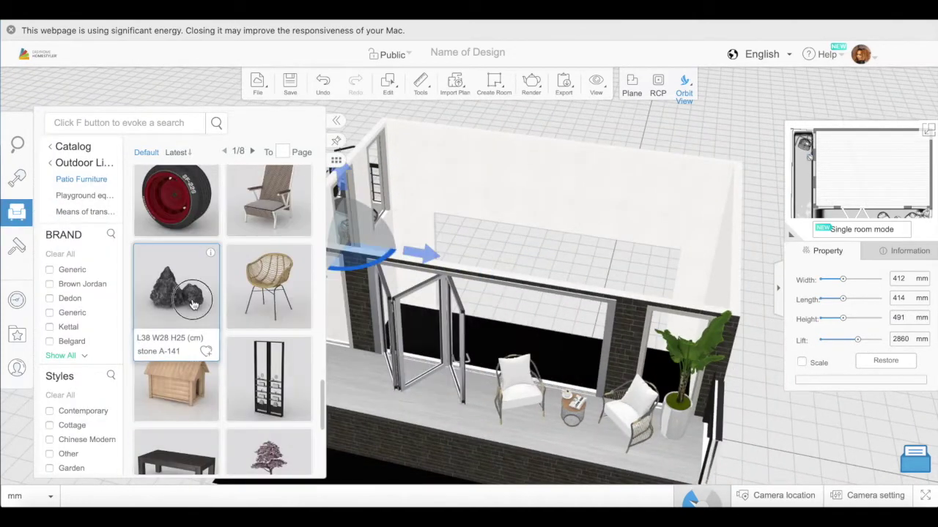
Step: Place the stone in the balcony's front corner at a lift of 2979 mm and enlarge it to 666 × 501 × 599 mm
{"action": "left_click_drag", "start_coordinate": [821, 339], "coordinate": [863, 330]}
{"action": "left_click_drag", "start_coordinate": [178, 400], "coordinate": [146, 435]}
{"action": "left_click_drag", "start_coordinate": [822, 341], "coordinate": [858, 343]}
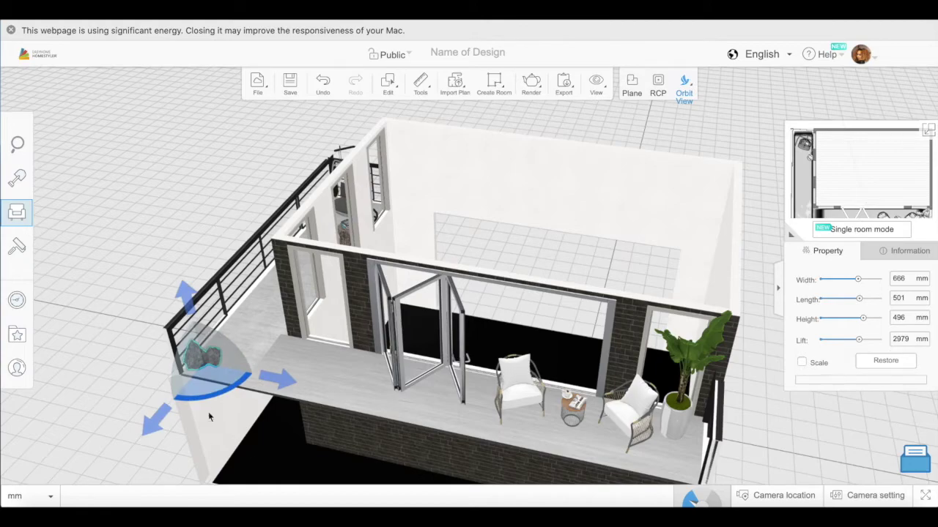
{"action": "left_click_drag", "start_coordinate": [217, 396], "coordinate": [217, 360]}
{"action": "left_click_drag", "start_coordinate": [144, 402], "coordinate": [174, 345]}
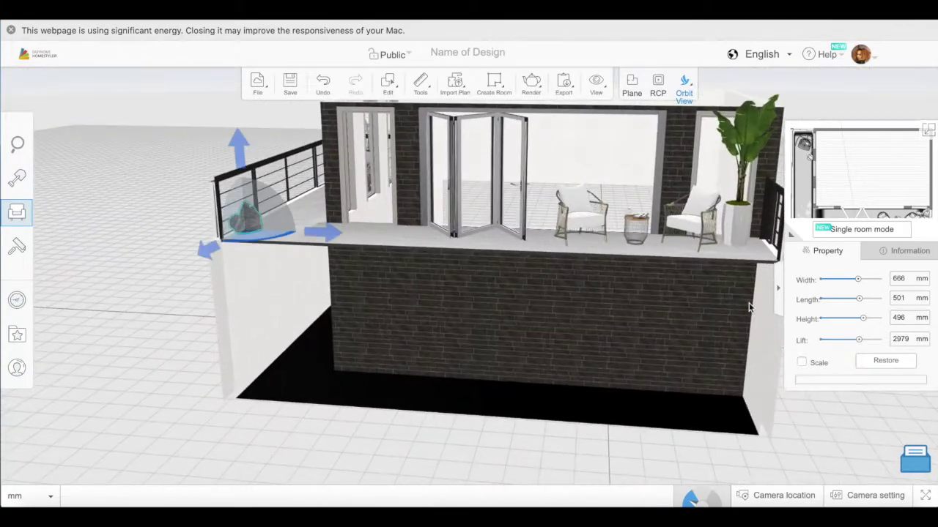
{"action": "left_click_drag", "start_coordinate": [871, 323], "coordinate": [871, 318]}
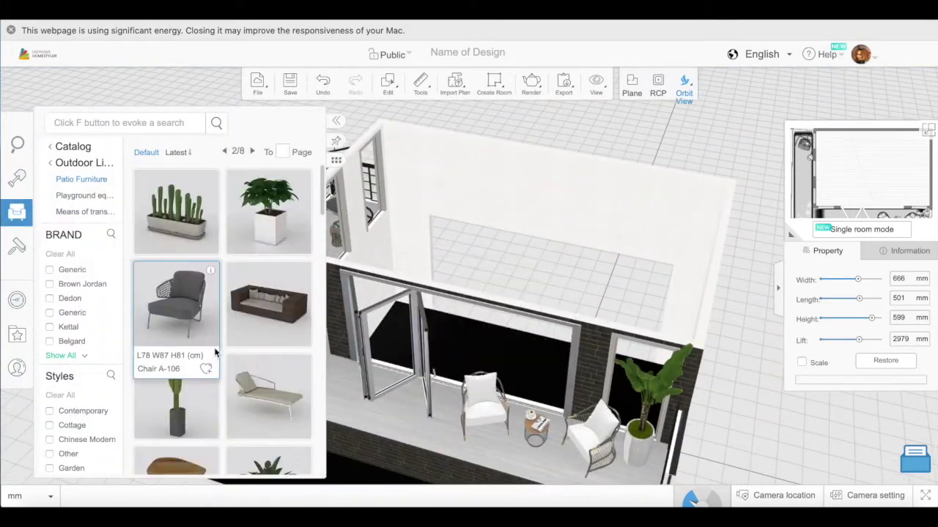
Step: Add the stone A-77 model from the second page of Patio Furniture beside the first stone, at a lift of 2926 mm
{"action": "scroll", "coordinate": [221, 357], "scroll_direction": "down", "scroll_amount": 5}
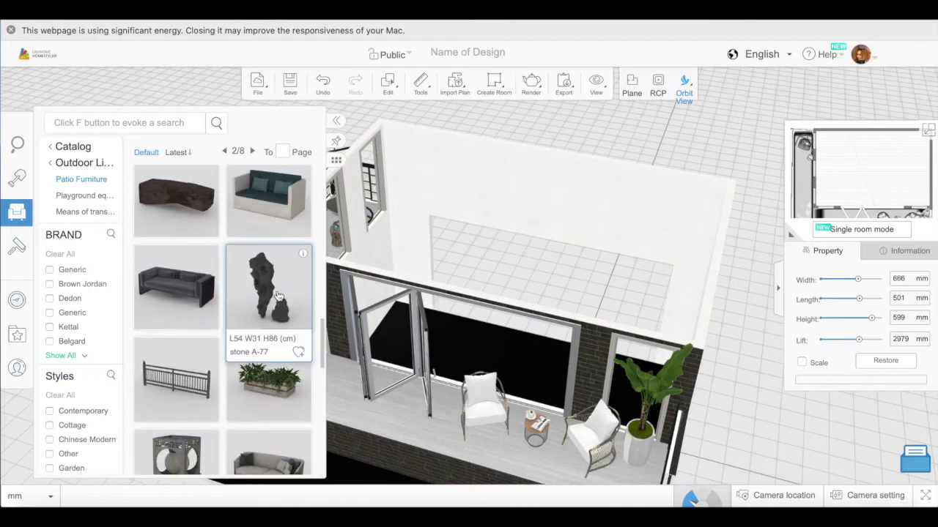
{"action": "left_click", "coordinate": [231, 466]}
{"action": "left_click_drag", "start_coordinate": [823, 343], "coordinate": [859, 358]}
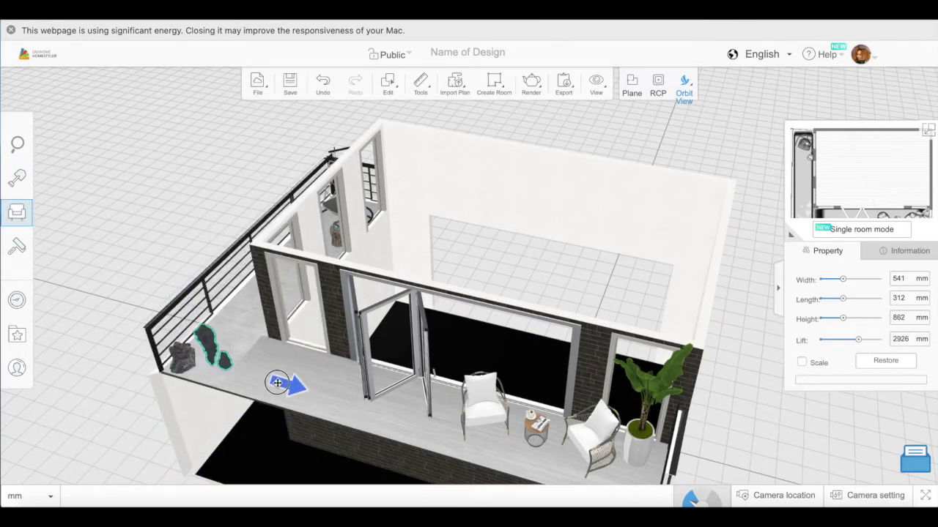
{"action": "left_click_drag", "start_coordinate": [157, 411], "coordinate": [115, 299]}
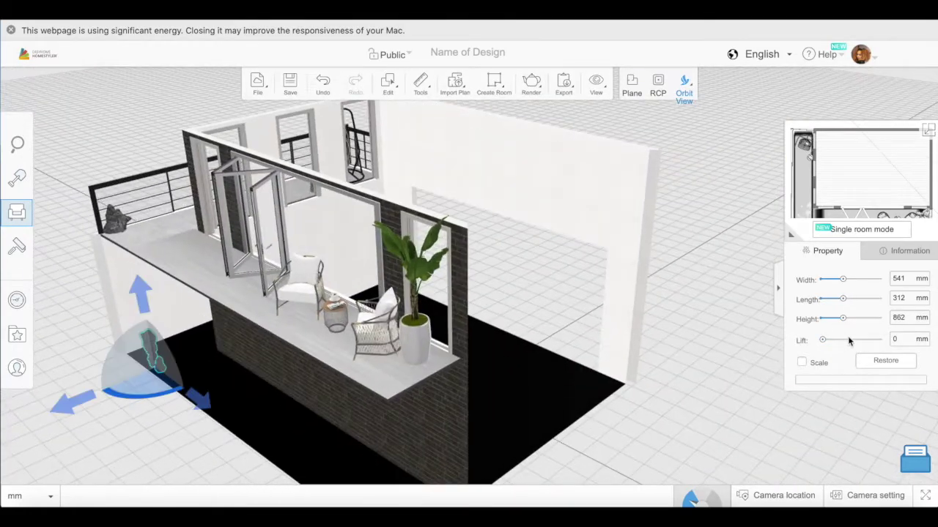
{"action": "left_click_drag", "start_coordinate": [823, 339], "coordinate": [863, 353]}
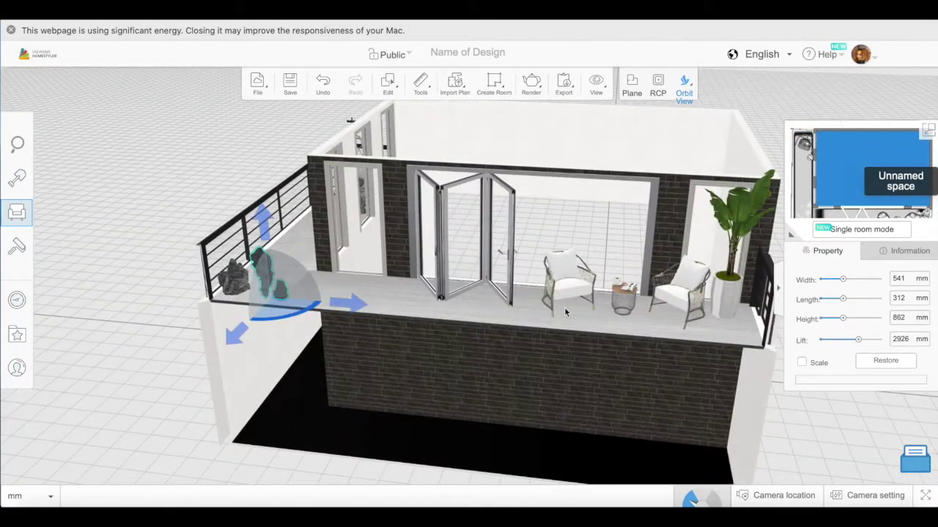
{"action": "left_click_drag", "start_coordinate": [561, 297], "coordinate": [570, 357]}
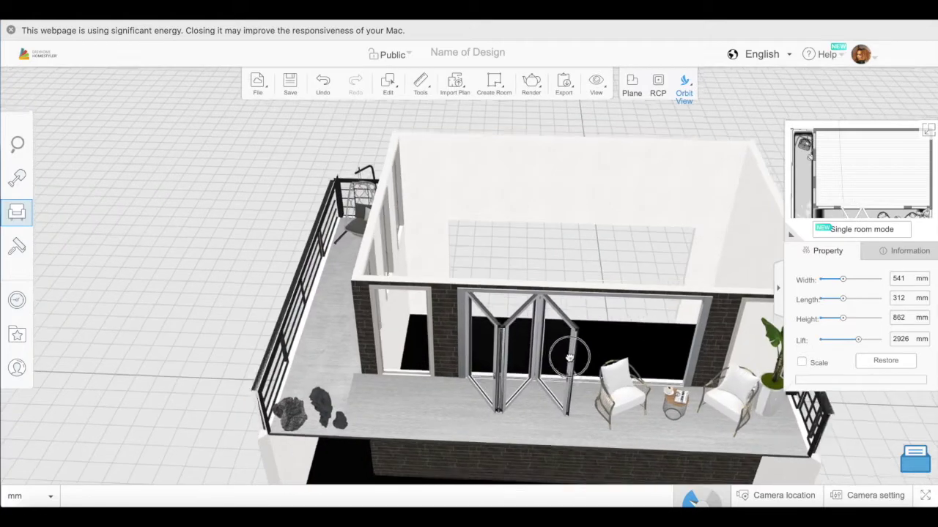
Step: Add a 922 mm high tripod lamp from Lighting and raise it to 2872 mm in front of the tall potted plant
{"action": "left_click", "coordinate": [17, 212]}
{"action": "left_click", "coordinate": [73, 147]}
{"action": "scroll", "coordinate": [203, 287], "scroll_direction": "down", "scroll_amount": 6}
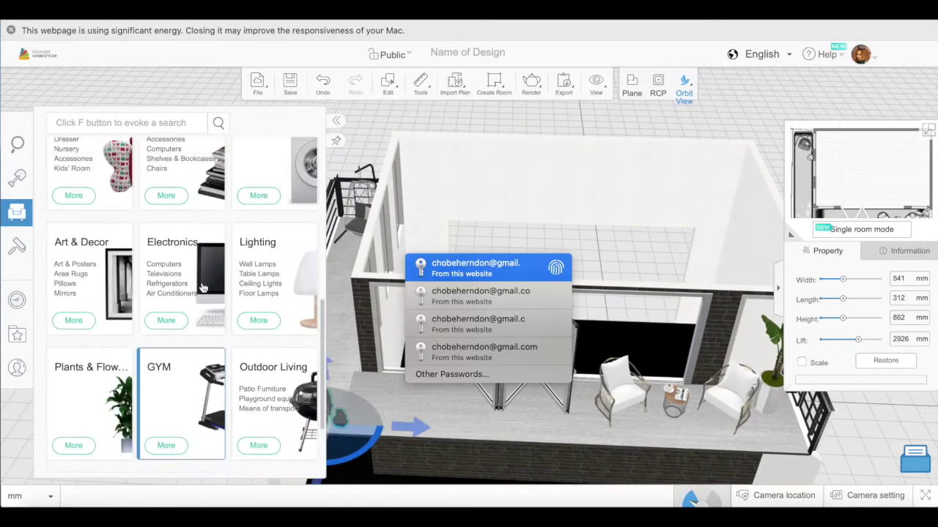
{"action": "left_click", "coordinate": [258, 320]}
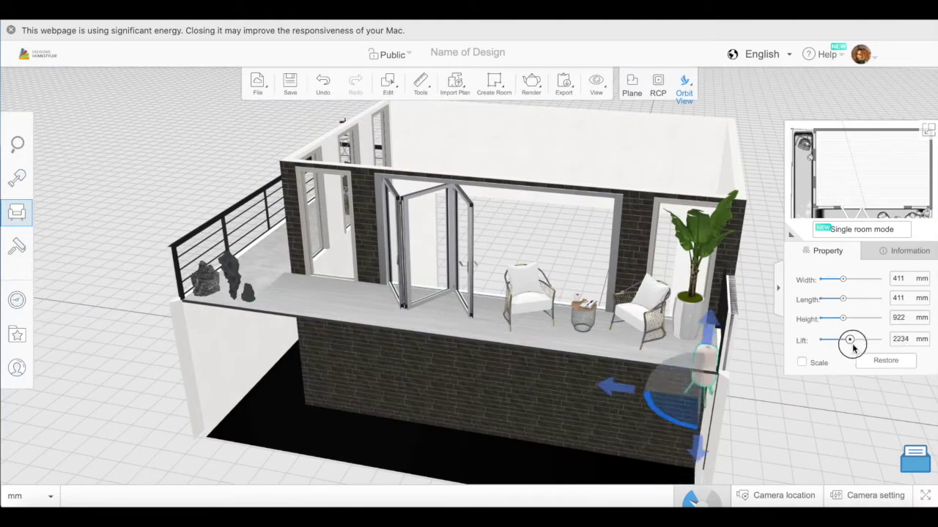
{"action": "left_click_drag", "start_coordinate": [849, 340], "coordinate": [855, 340]}
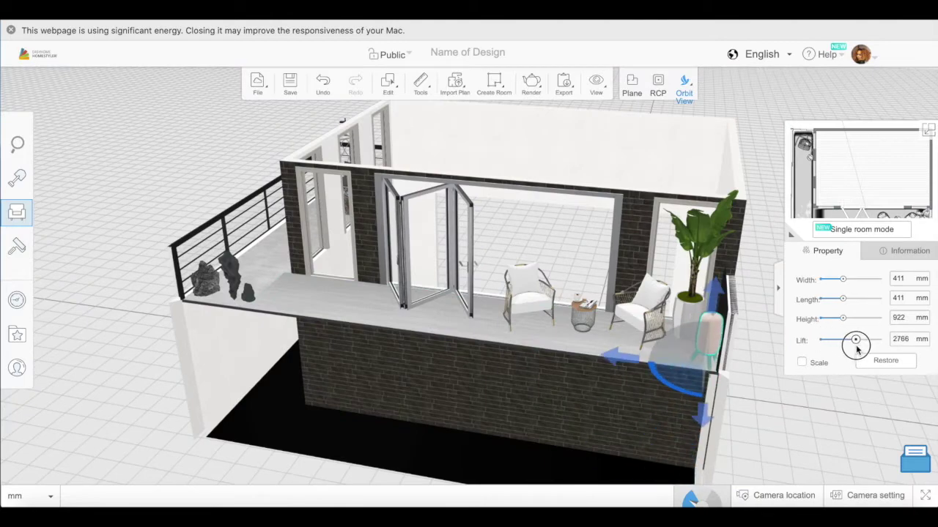
{"action": "mouse_move", "coordinate": [616, 347]}
{"action": "left_mouse_down"}
{"action": "mouse_move", "coordinate": [594, 347]}
{"action": "mouse_move", "coordinate": [614, 349]}
{"action": "left_mouse_up"}
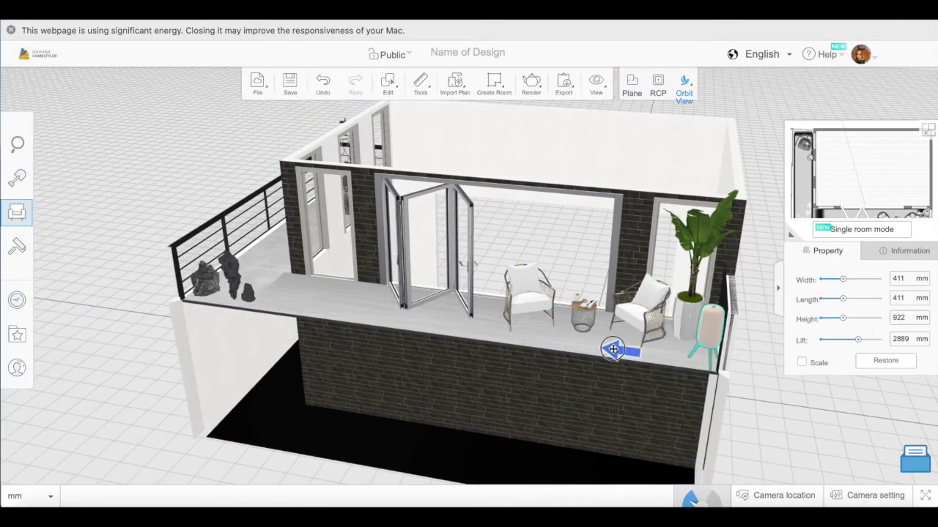
Step: Add a second lamp, 438 × 438 × 794 mm, at the side balcony's outer railing near the swing chair, at a lift of 2766 mm
{"action": "left_click_drag", "start_coordinate": [214, 333], "coordinate": [183, 407]}
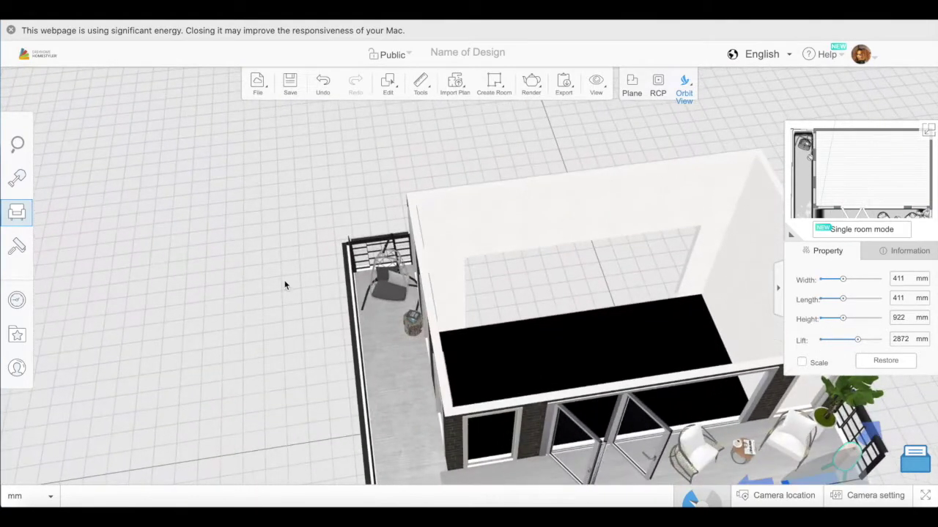
{"action": "left_click", "coordinate": [192, 298]}
{"action": "left_click", "coordinate": [388, 394]}
{"action": "left_click", "coordinate": [498, 337]}
{"action": "left_click_drag", "start_coordinate": [315, 333], "coordinate": [280, 322]}
{"action": "left_click_drag", "start_coordinate": [821, 340], "coordinate": [854, 337]}
{"action": "left_click_drag", "start_coordinate": [322, 329], "coordinate": [303, 413]}
{"action": "left_click_drag", "start_coordinate": [291, 407], "coordinate": [262, 355]}
Step: Draw 152 mm thick walls by centre in the floor plan, enclosing a front area about 12.6 m wide and 6 m deep
{"action": "left_click", "coordinate": [633, 89]}
{"action": "scroll", "coordinate": [688, 207], "scroll_direction": "down", "scroll_amount": 3}
{"action": "left_click_drag", "start_coordinate": [689, 207], "coordinate": [718, 272]}
{"action": "mouse_move", "coordinate": [488, 76]}
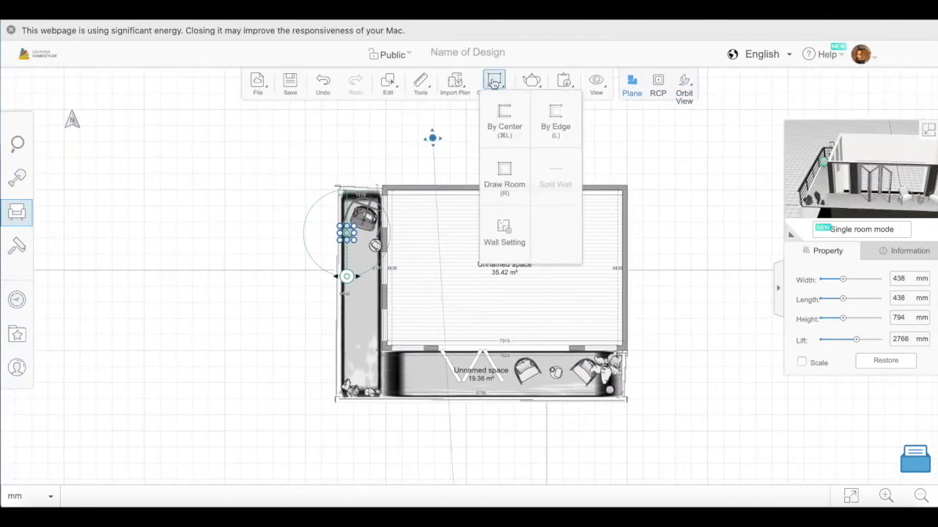
{"action": "key", "text": "super+l"}
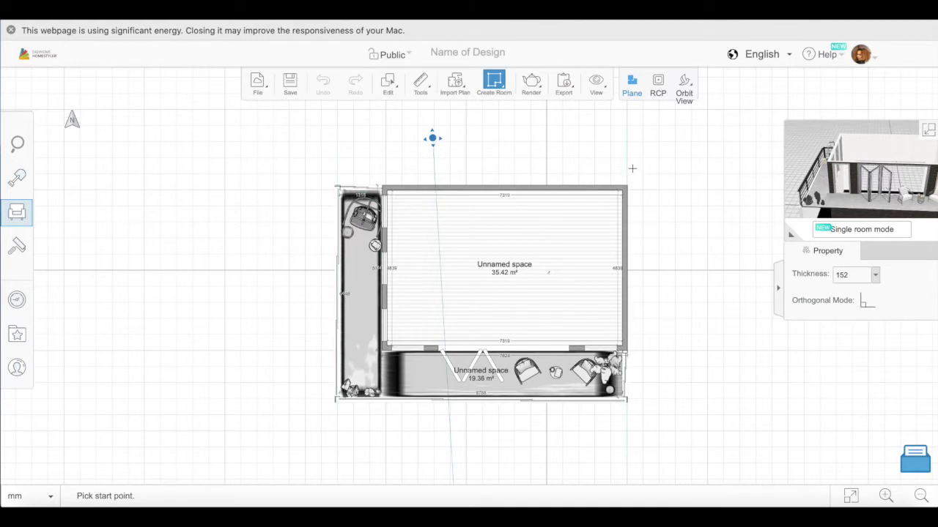
{"action": "left_click", "coordinate": [690, 352]}
{"action": "scroll", "coordinate": [691, 410], "scroll_direction": "down", "scroll_amount": 5}
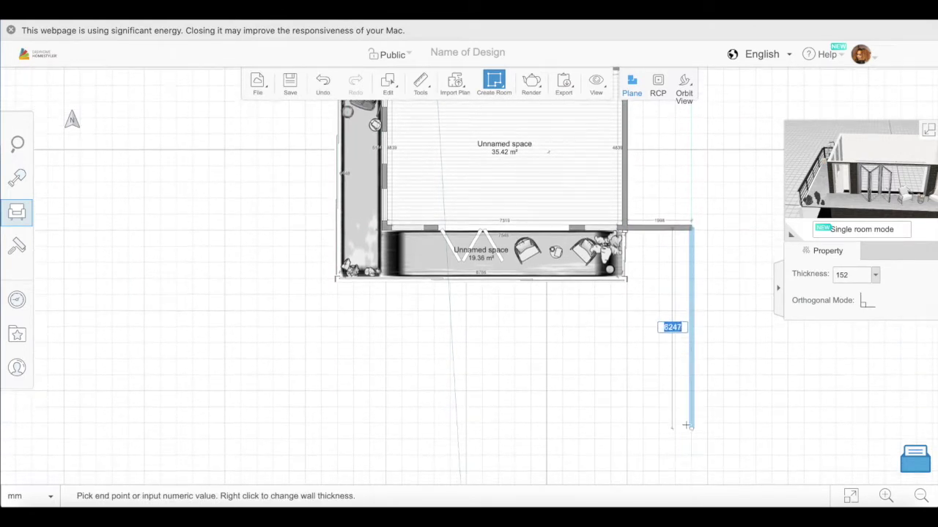
{"action": "left_click", "coordinate": [692, 422]}
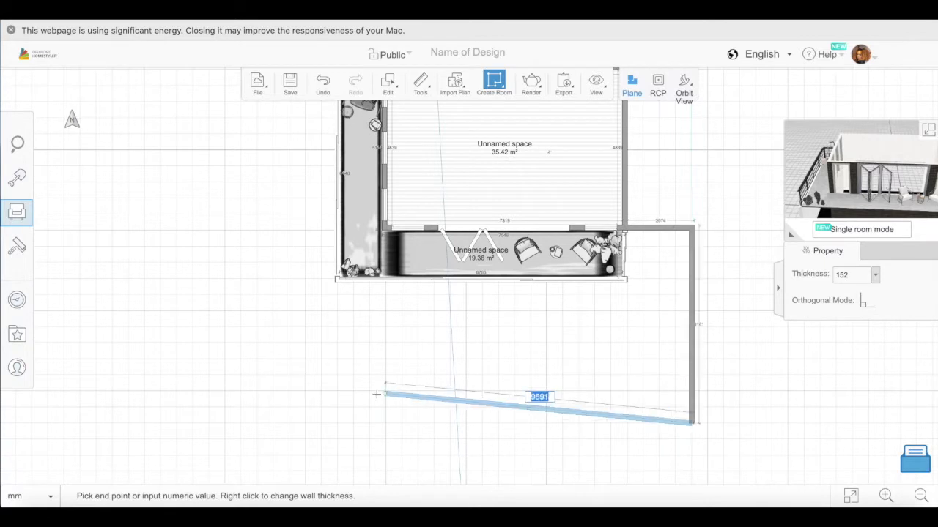
{"action": "left_click", "coordinate": [287, 421]}
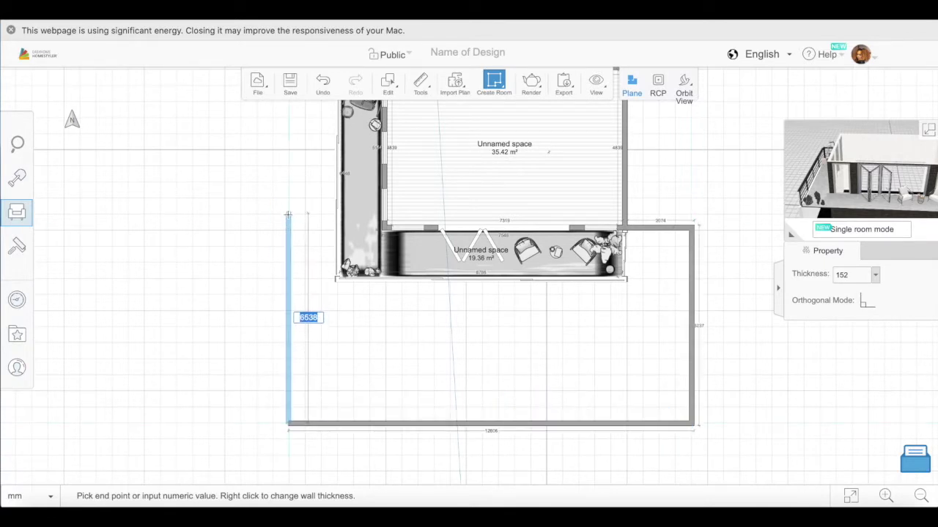
{"action": "left_click", "coordinate": [337, 228]}
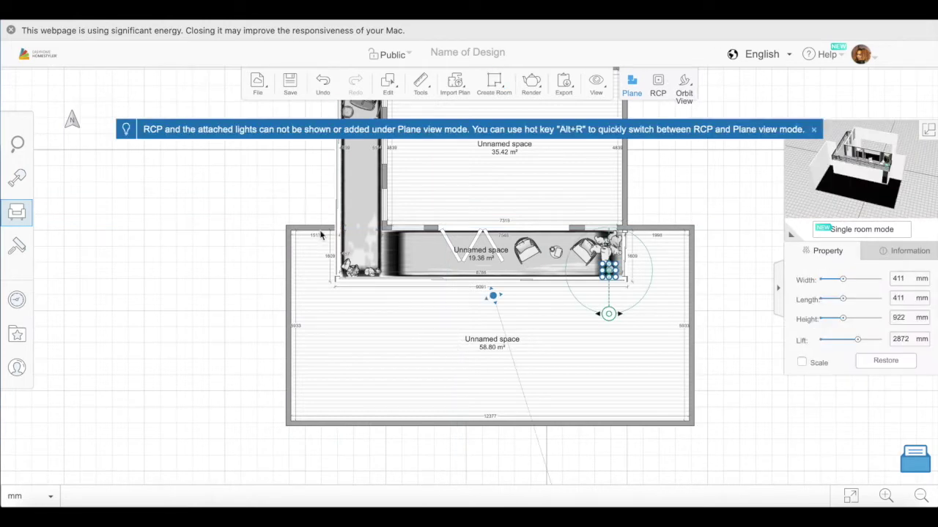
Step: Make the new short rear wall beside the side balcony a partial wall and adjust its height to the balcony slab level
{"action": "left_click", "coordinate": [320, 230]}
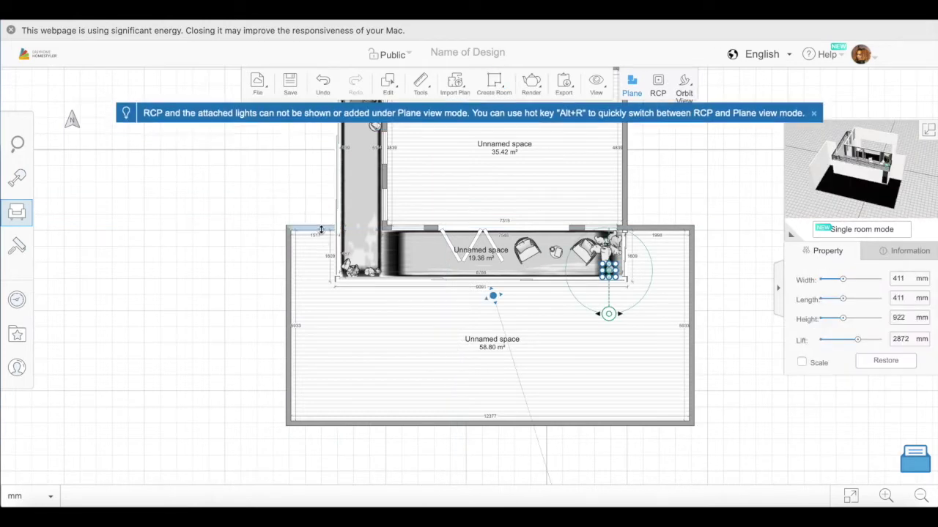
{"action": "left_click", "coordinate": [844, 341]}
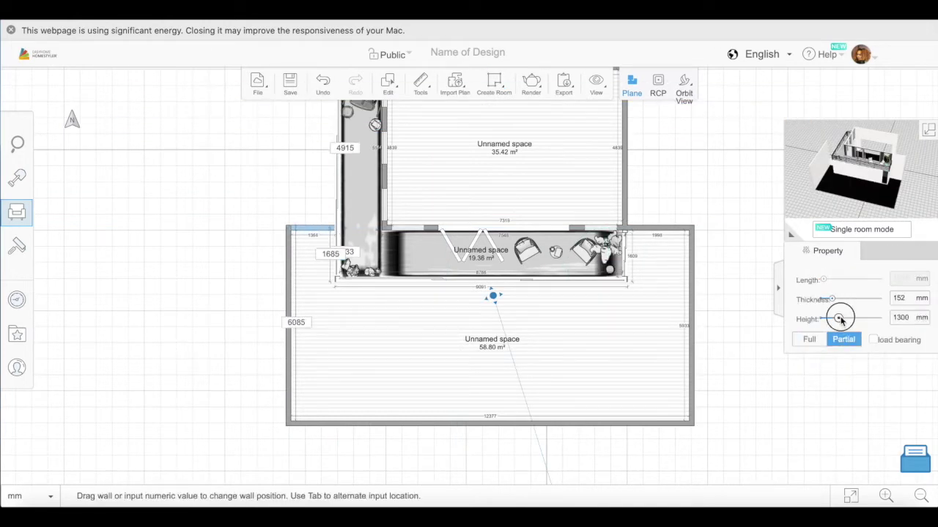
{"action": "scroll", "coordinate": [849, 170], "scroll_direction": "up", "scroll_amount": 10}
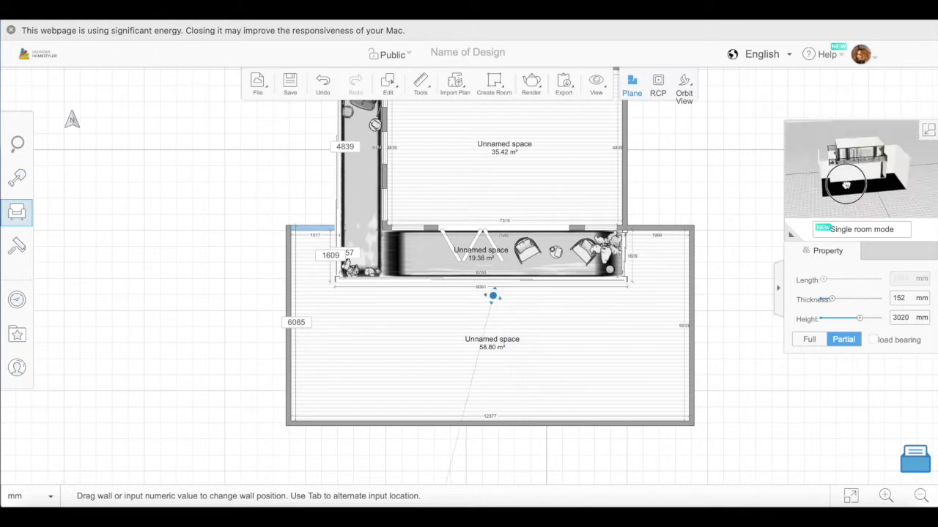
{"action": "scroll", "coordinate": [849, 170], "scroll_direction": "down", "scroll_amount": 8}
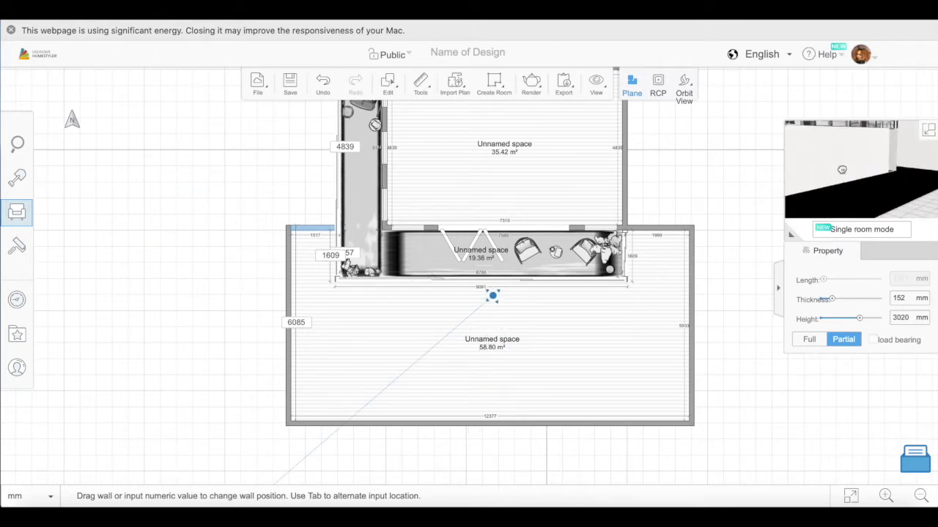
{"action": "left_click_drag", "start_coordinate": [828, 167], "coordinate": [834, 189]}
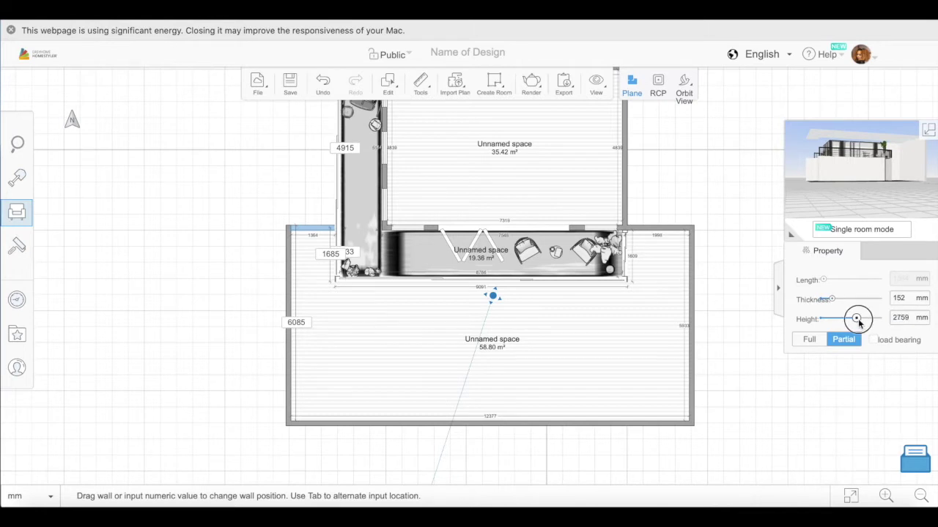
Step: Make the front area's side, front and other rear walls partial walls with a height of 2864 mm
{"action": "left_click", "coordinate": [290, 292]}
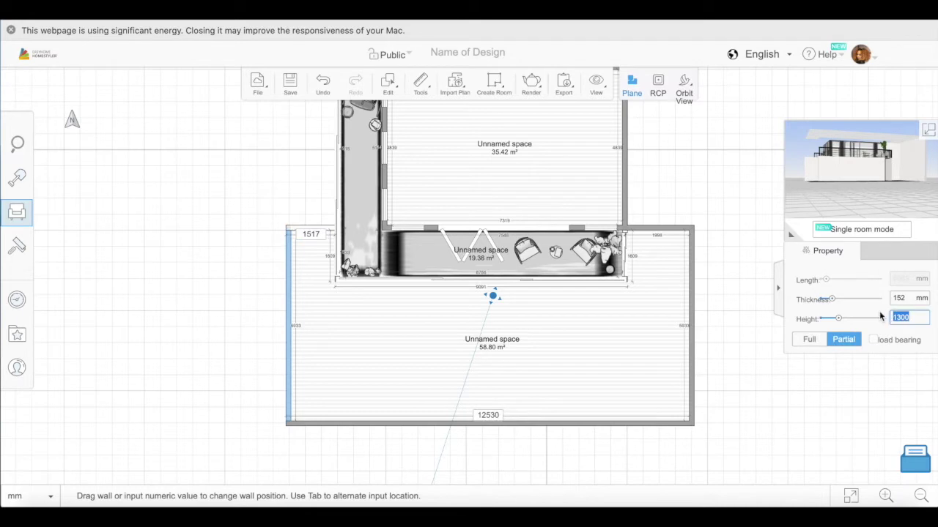
{"action": "left_click", "coordinate": [656, 423]}
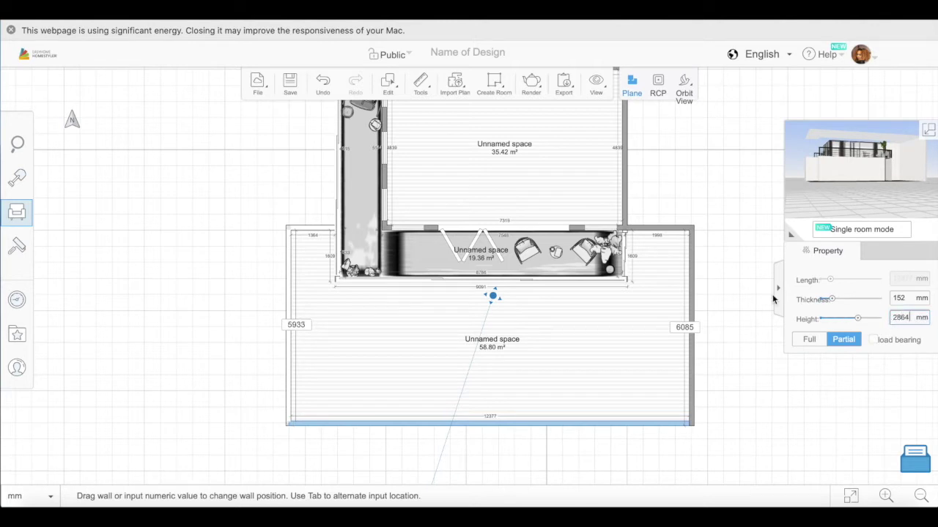
{"action": "left_click", "coordinate": [693, 302]}
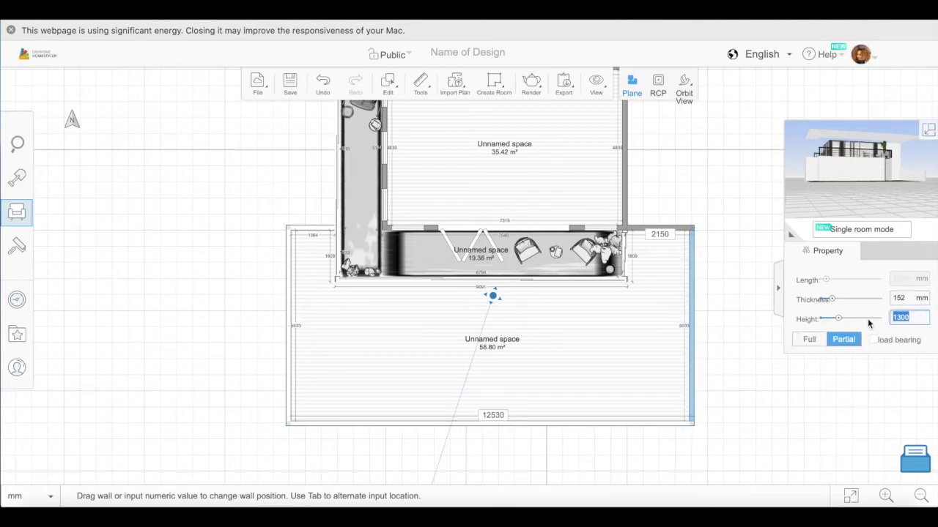
{"action": "left_click", "coordinate": [680, 230]}
{"action": "left_click", "coordinate": [917, 318]}
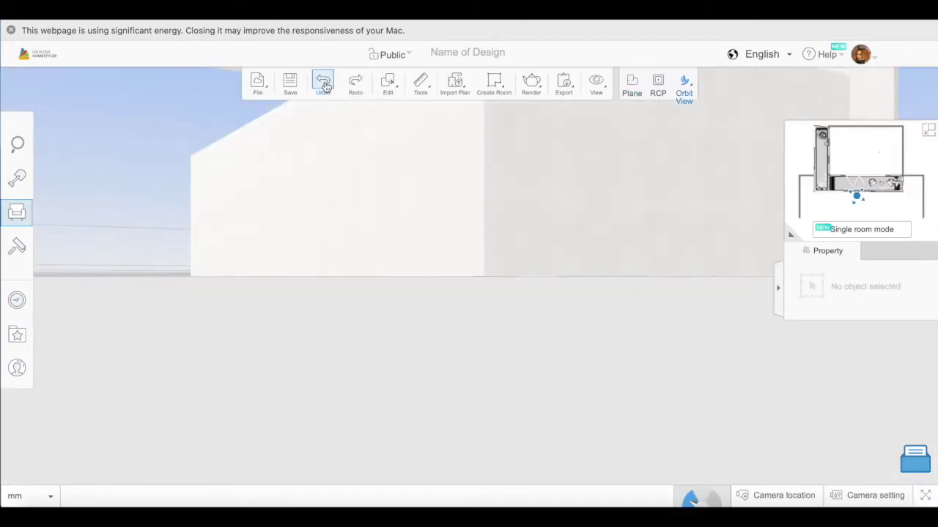
Step: Apply the dark brick tile from Tiles to the long front wall beneath the balcony
{"action": "scroll", "coordinate": [494, 247], "scroll_direction": "down", "scroll_amount": 5}
{"action": "left_click_drag", "start_coordinate": [494, 247], "coordinate": [470, 237]}
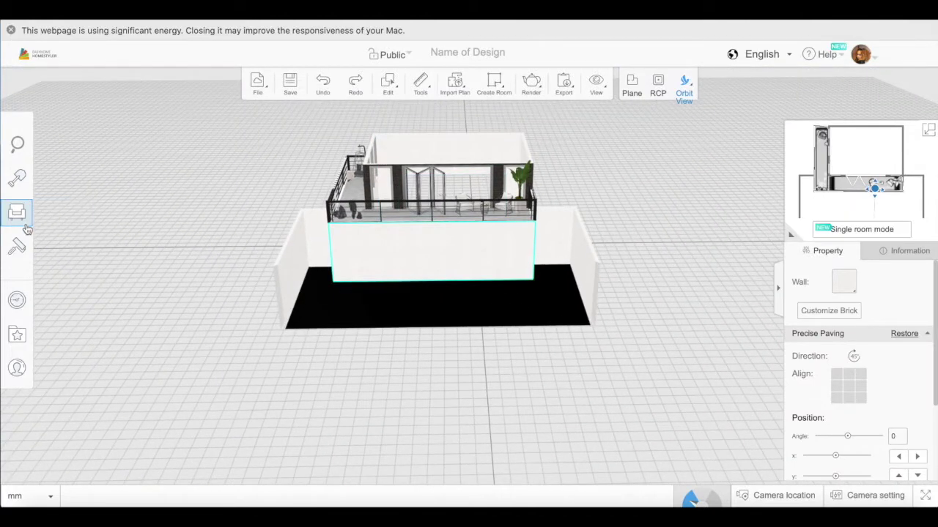
{"action": "left_click", "coordinate": [21, 251]}
{"action": "left_click", "coordinate": [212, 213]}
{"action": "scroll", "coordinate": [226, 373], "scroll_direction": "down", "scroll_amount": 20}
{"action": "left_click", "coordinate": [258, 381]}
{"action": "left_click", "coordinate": [381, 280]}
{"action": "left_click_drag", "start_coordinate": [391, 288], "coordinate": [430, 301]}
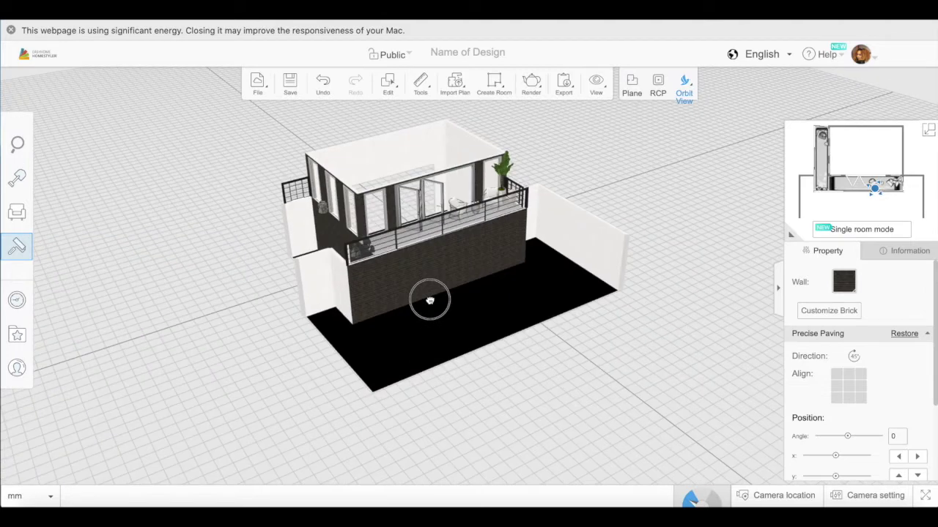
Step: Apply the same dark brick tile to the short end wall beneath the balcony's corner with the stones
{"action": "left_click", "coordinate": [342, 288]}
{"action": "left_click", "coordinate": [18, 247]}
{"action": "scroll", "coordinate": [227, 400], "scroll_direction": "down", "scroll_amount": 20}
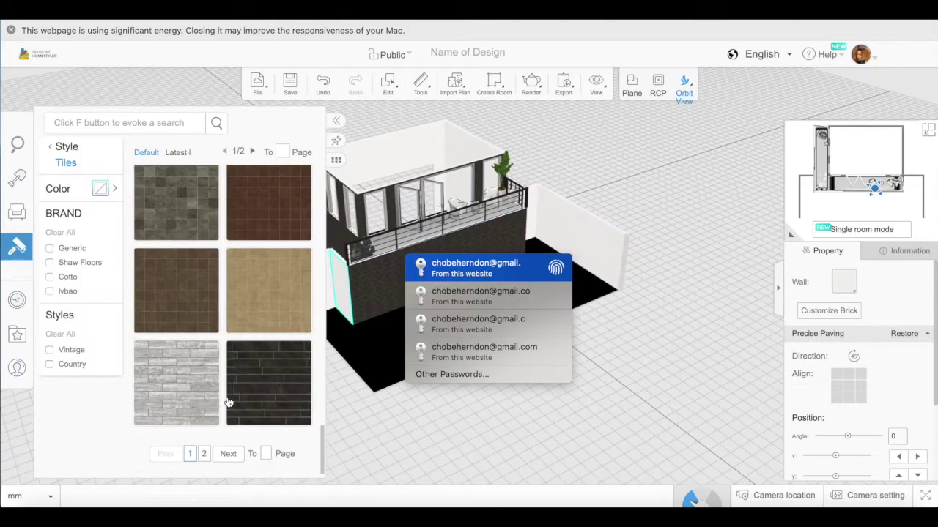
{"action": "left_click", "coordinate": [242, 399]}
{"action": "left_click_drag", "start_coordinate": [506, 304], "coordinate": [410, 334]}
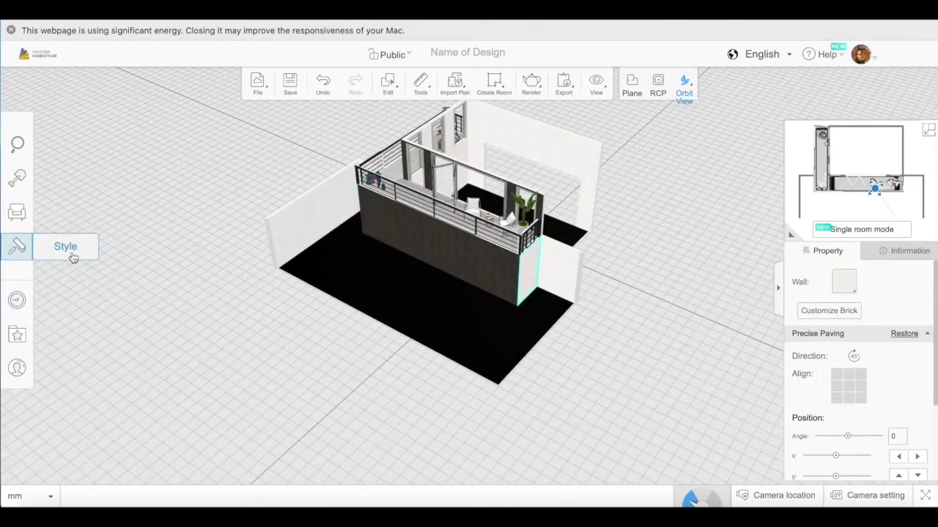
Step: Apply the dark brick tile to the short end wall beneath the balcony's corner with the large plant
{"action": "left_click", "coordinate": [60, 257]}
{"action": "scroll", "coordinate": [243, 375], "scroll_direction": "down", "scroll_amount": 20}
{"action": "left_click", "coordinate": [245, 380]}
Step: Apply the Concrete material from Others to the front area's side wall and short rear wall on the side with the stones
{"action": "mouse_move", "coordinate": [355, 347]}
{"action": "left_mouse_down"}
{"action": "mouse_move", "coordinate": [513, 304]}
{"action": "mouse_move", "coordinate": [529, 285]}
{"action": "left_mouse_up"}
{"action": "left_click", "coordinate": [320, 265]}
{"action": "mouse_move", "coordinate": [24, 253]}
{"action": "left_click", "coordinate": [81, 252]}
{"action": "left_click", "coordinate": [67, 147]}
{"action": "scroll", "coordinate": [252, 330], "scroll_direction": "down", "scroll_amount": 5}
{"action": "left_click", "coordinate": [289, 286]}
{"action": "scroll", "coordinate": [176, 357], "scroll_direction": "down", "scroll_amount": 5}
{"action": "left_click", "coordinate": [176, 358]}
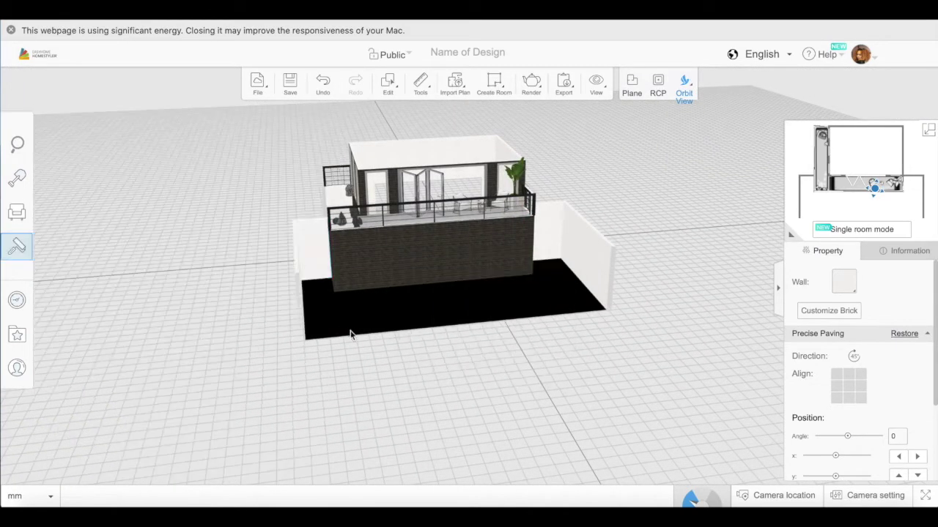
{"action": "left_click_drag", "start_coordinate": [349, 331], "coordinate": [300, 251]}
{"action": "mouse_move", "coordinate": [21, 249]}
{"action": "left_click", "coordinate": [63, 249]}
{"action": "scroll", "coordinate": [184, 372], "scroll_direction": "down", "scroll_amount": 1}
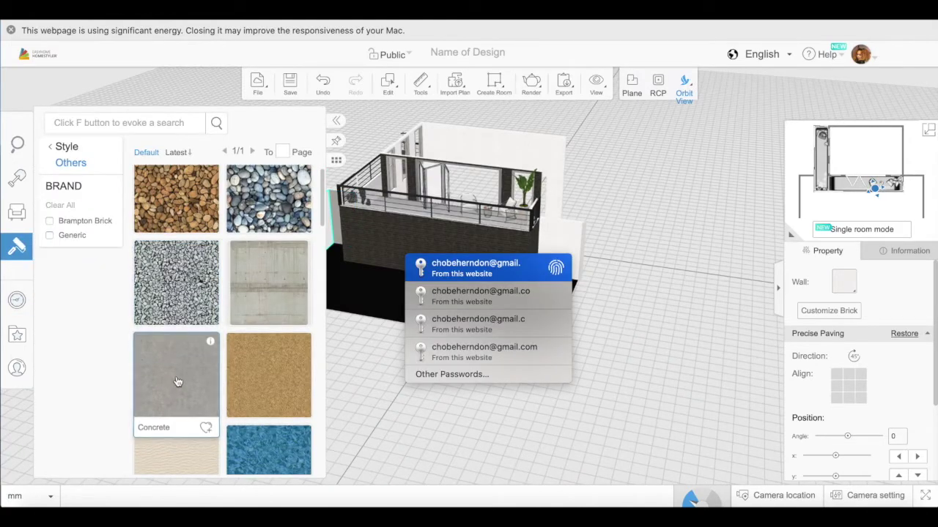
{"action": "left_click", "coordinate": [184, 371]}
Step: Apply the Concrete material to the inner face of the front area's long front wall
{"action": "left_click_drag", "start_coordinate": [347, 331], "coordinate": [50, 282]}
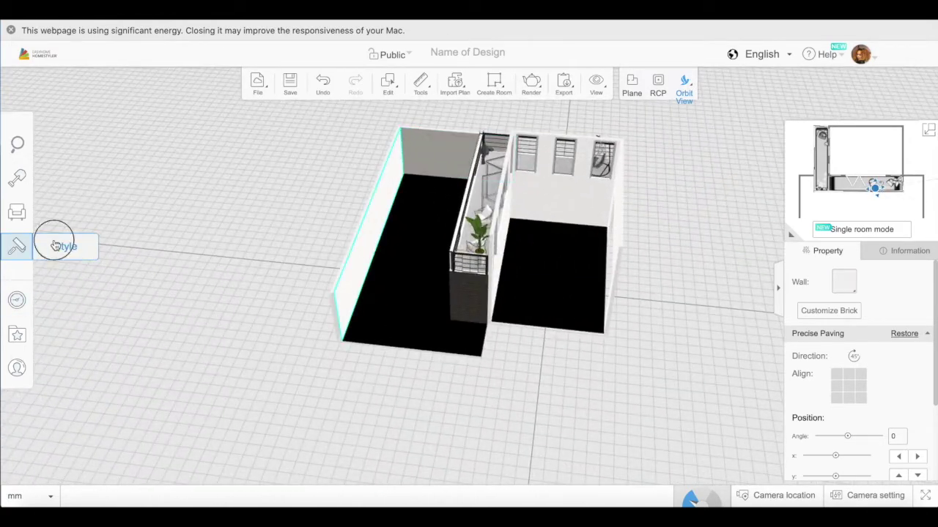
{"action": "left_click", "coordinate": [54, 246]}
{"action": "left_click", "coordinate": [188, 391]}
Step: Apply the Concrete material to the front area's side wall and short rear wall on the side with the large plant
{"action": "left_click_drag", "start_coordinate": [452, 367], "coordinate": [163, 359]}
{"action": "left_click_drag", "start_coordinate": [654, 186], "coordinate": [545, 212]}
{"action": "left_click", "coordinate": [55, 247]}
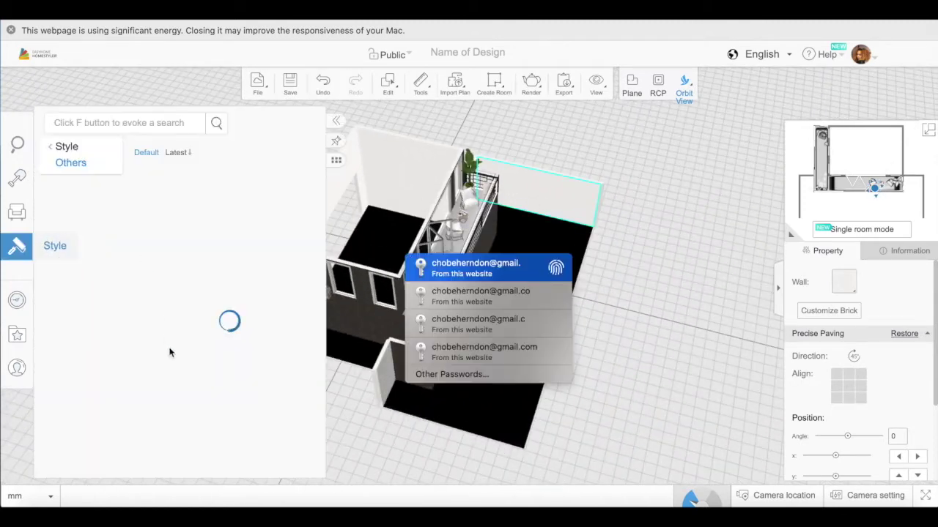
{"action": "left_click", "coordinate": [181, 432]}
{"action": "left_click_drag", "start_coordinate": [601, 288], "coordinate": [388, 271]}
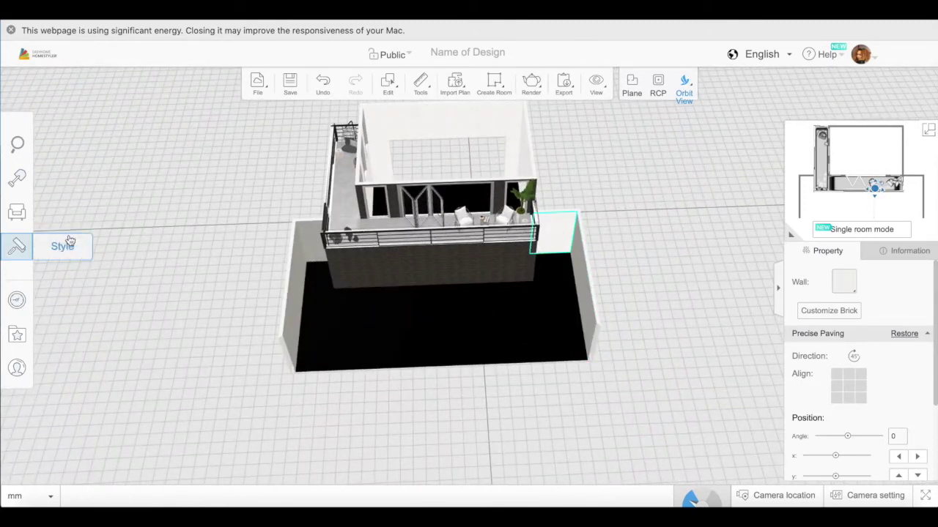
{"action": "left_click", "coordinate": [69, 242]}
{"action": "left_click", "coordinate": [175, 412]}
Step: Cover the front area's floor with the grey herringbone paving material from Others
{"action": "left_click_drag", "start_coordinate": [632, 314], "coordinate": [622, 247]}
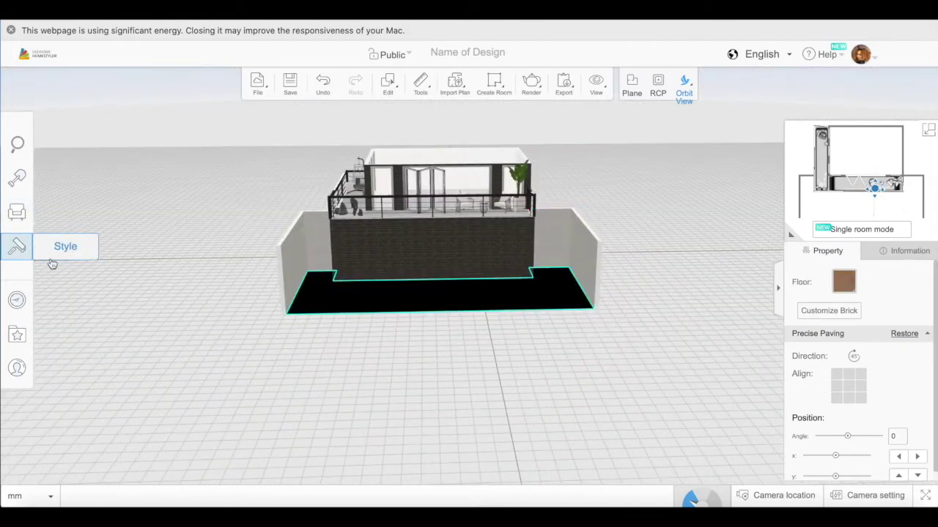
{"action": "left_click", "coordinate": [52, 256]}
{"action": "left_click", "coordinate": [67, 148]}
{"action": "scroll", "coordinate": [212, 322], "scroll_direction": "down", "scroll_amount": 3}
{"action": "scroll", "coordinate": [217, 340], "scroll_direction": "up", "scroll_amount": 3}
{"action": "scroll", "coordinate": [277, 261], "scroll_direction": "down", "scroll_amount": 2}
{"action": "left_click", "coordinate": [250, 358]}
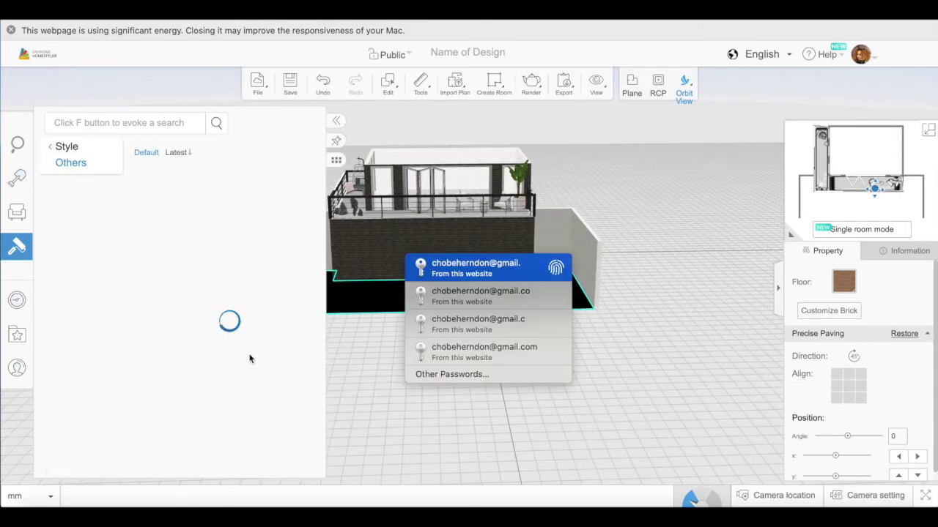
{"action": "scroll", "coordinate": [249, 358], "scroll_direction": "down", "scroll_amount": 5}
{"action": "left_click", "coordinate": [268, 236]}
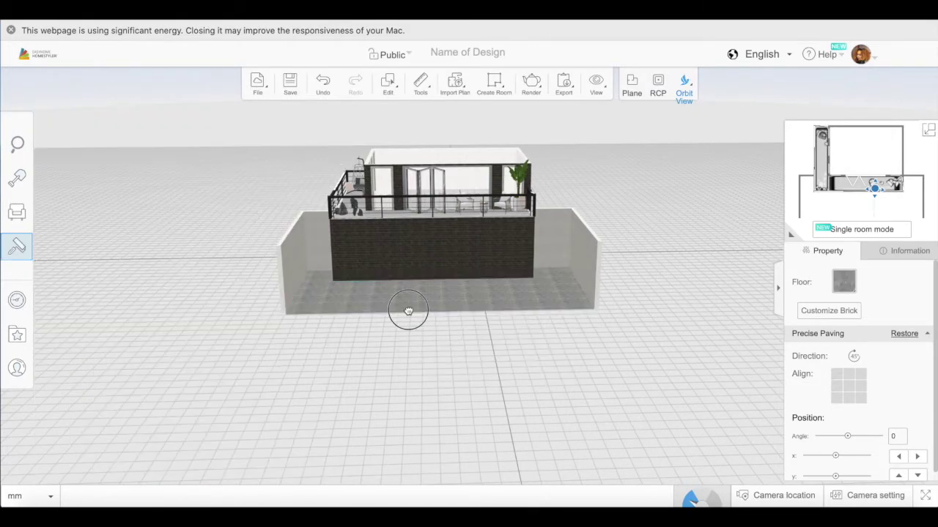
Step: Try a folding door in the long brick wall beneath the balcony, then delete it
{"action": "left_click", "coordinate": [528, 306]}
{"action": "scroll", "coordinate": [442, 234], "scroll_direction": "up", "scroll_amount": 3}
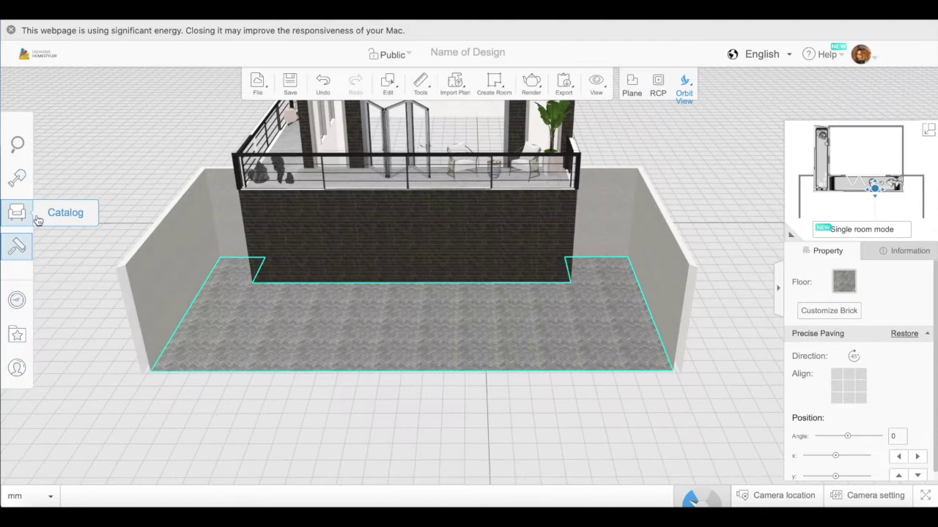
{"action": "left_click", "coordinate": [17, 212]}
{"action": "left_click", "coordinate": [20, 179]}
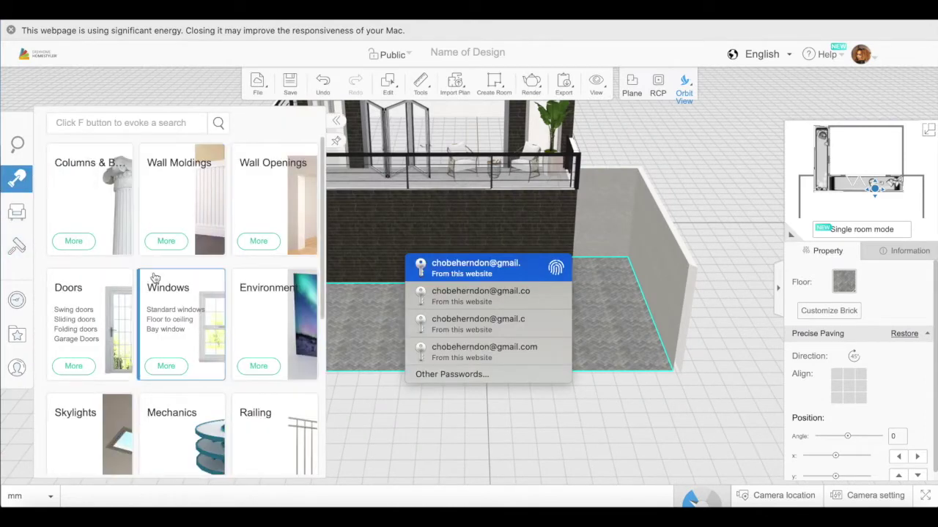
{"action": "left_click", "coordinate": [82, 321]}
{"action": "left_click", "coordinate": [79, 212]}
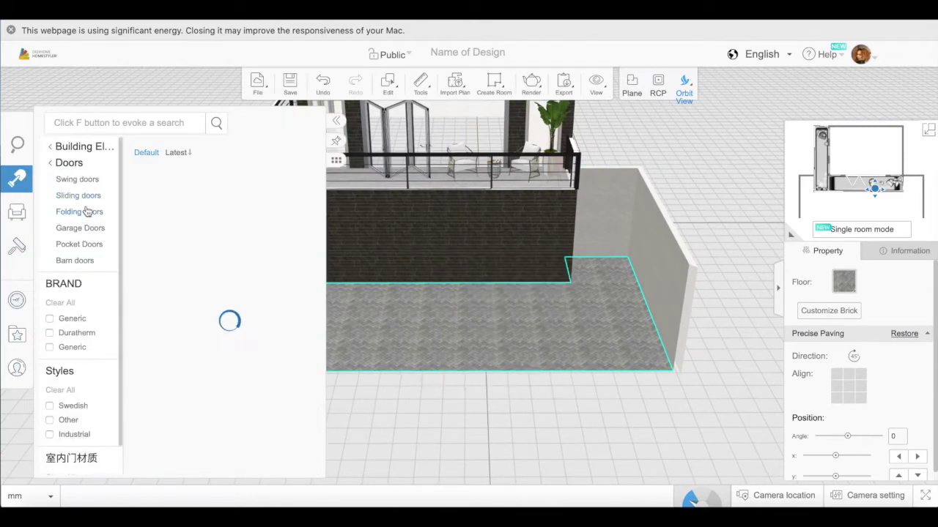
{"action": "left_click", "coordinate": [203, 399]}
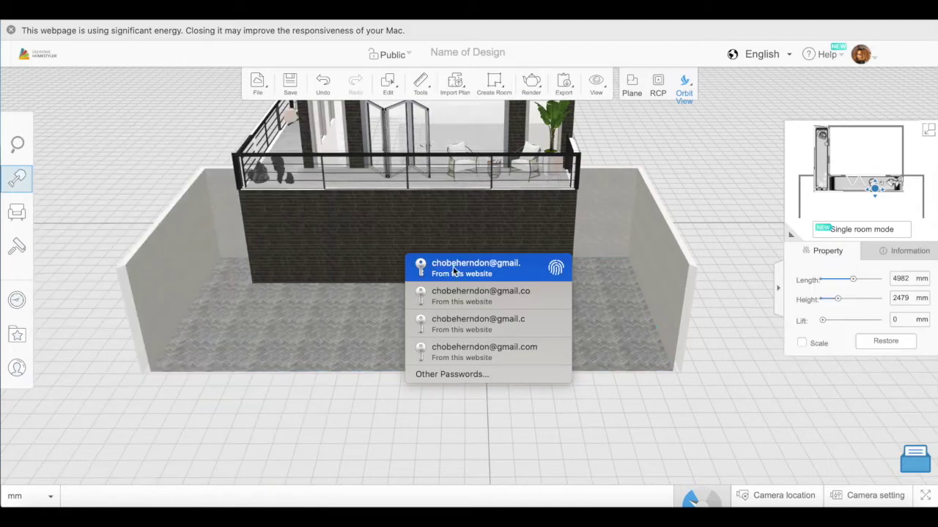
{"action": "left_click_drag", "start_coordinate": [418, 261], "coordinate": [413, 265]}
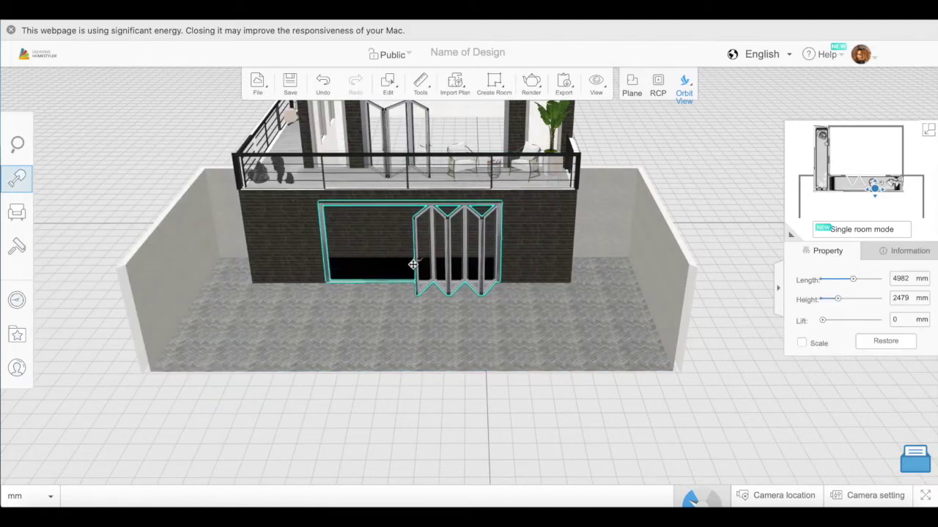
{"action": "left_click_drag", "start_coordinate": [413, 383], "coordinate": [493, 263]}
{"action": "key", "text": "Delete"}
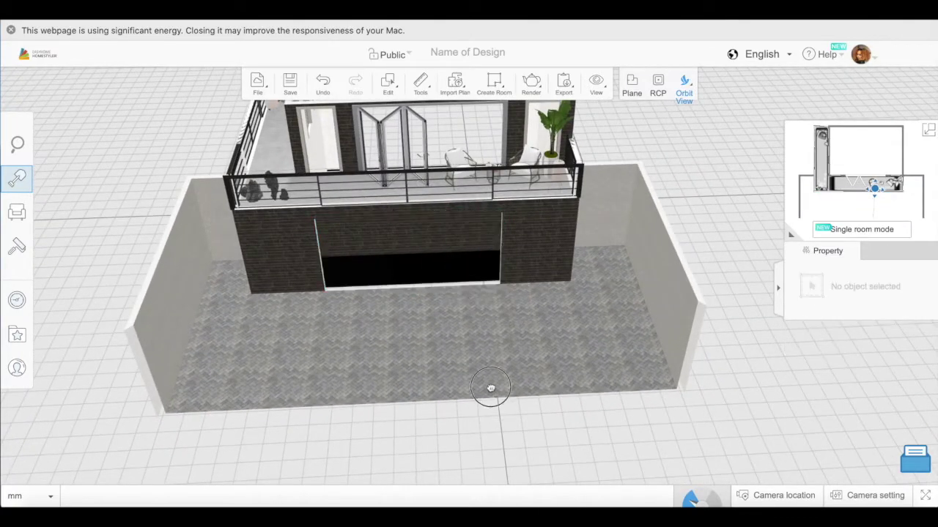
Step: Place a folding door from Folding doors centrally in the long brick wall beneath the balcony
{"action": "left_click_drag", "start_coordinate": [490, 399], "coordinate": [489, 381]}
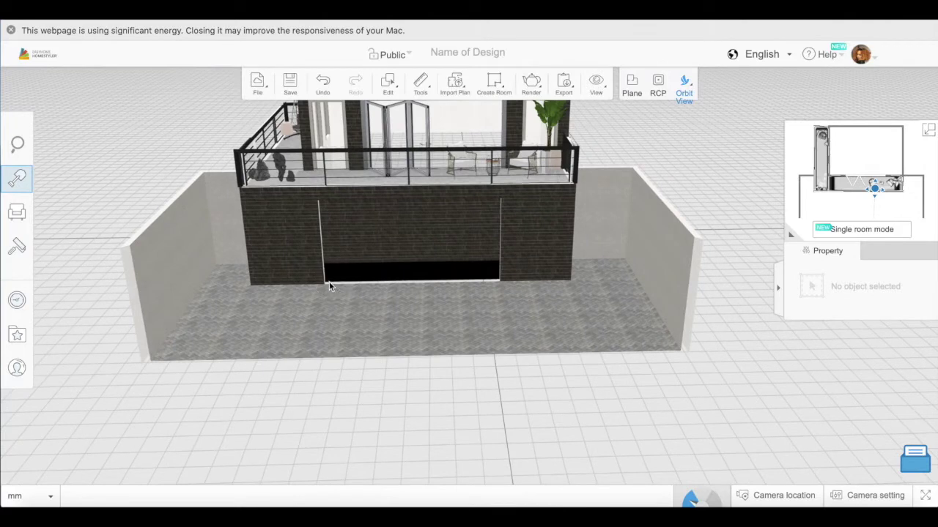
{"action": "left_click", "coordinate": [19, 180]}
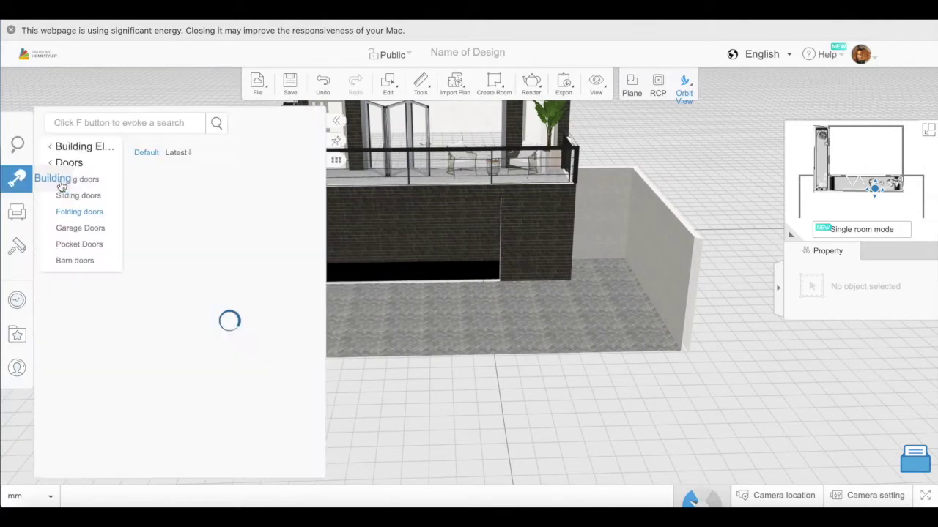
{"action": "left_click", "coordinate": [199, 311]}
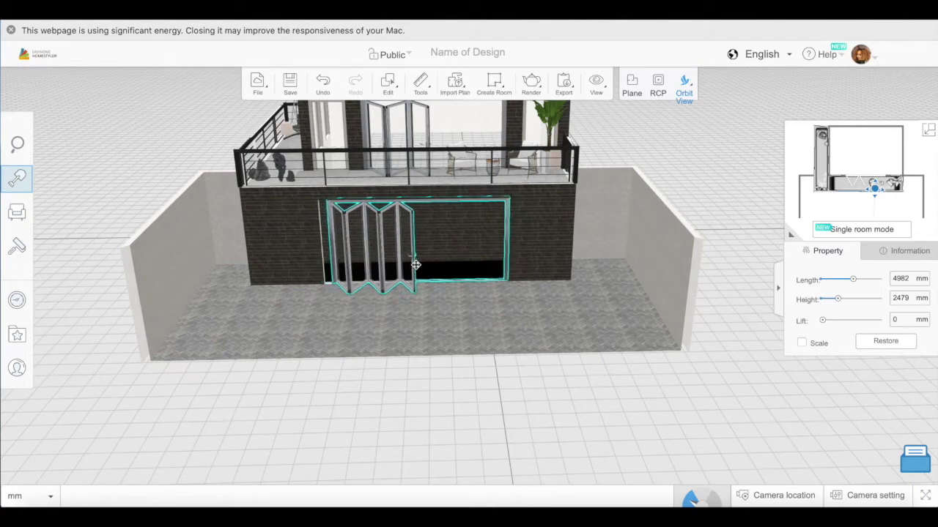
{"action": "left_click", "coordinate": [412, 264]}
Step: Place the round recessed light from Outdoor Lighting on the paving directly in front of the ground-floor folding door
{"action": "left_click_drag", "start_coordinate": [601, 310], "coordinate": [577, 327]}
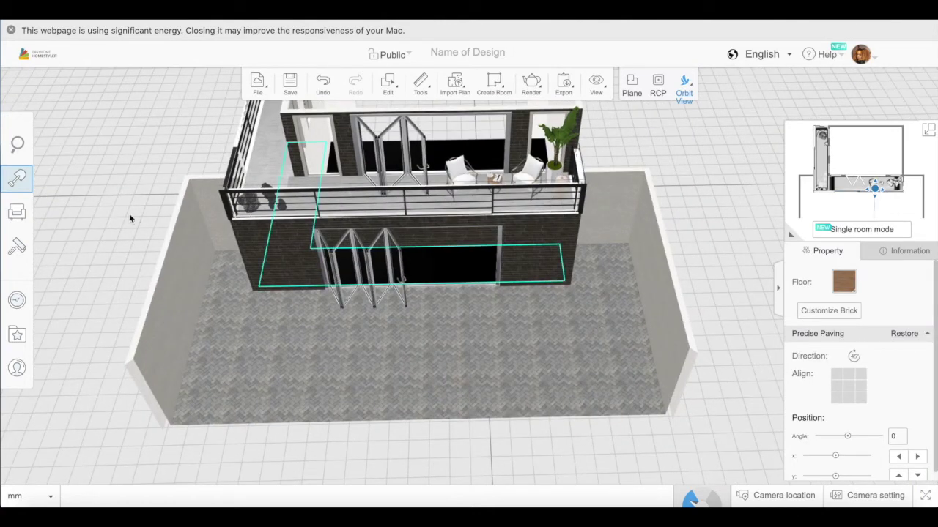
{"action": "left_click", "coordinate": [18, 212]}
{"action": "scroll", "coordinate": [183, 293], "scroll_direction": "down", "scroll_amount": 5}
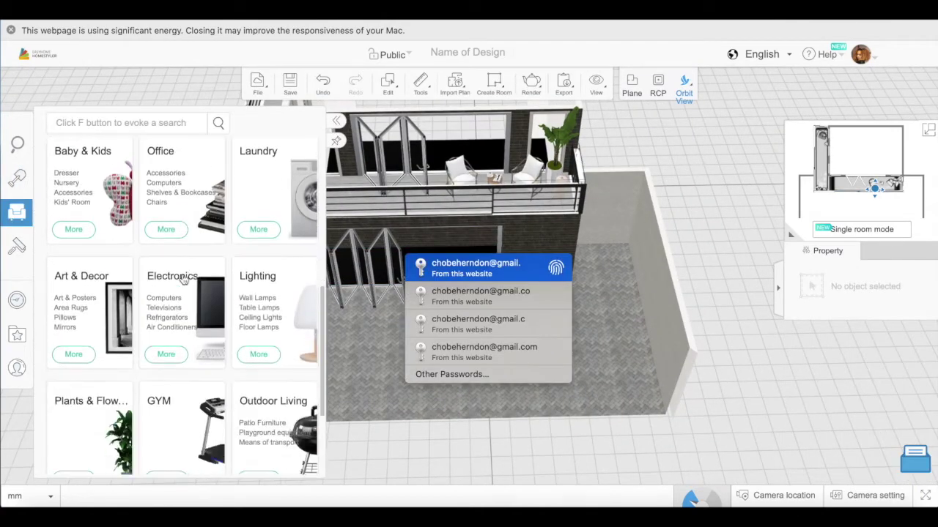
{"action": "left_click", "coordinate": [276, 290]}
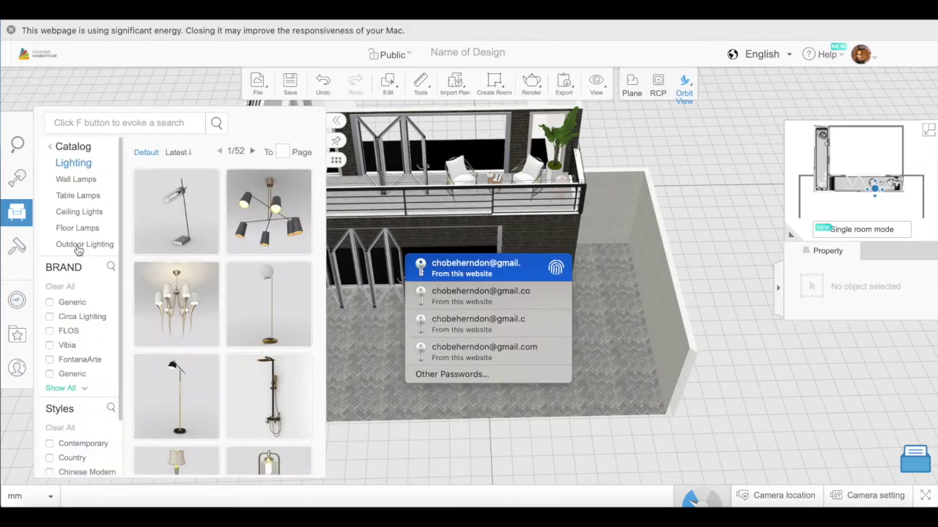
{"action": "left_click", "coordinate": [84, 244]}
{"action": "left_click_drag", "start_coordinate": [181, 233], "coordinate": [324, 303]}
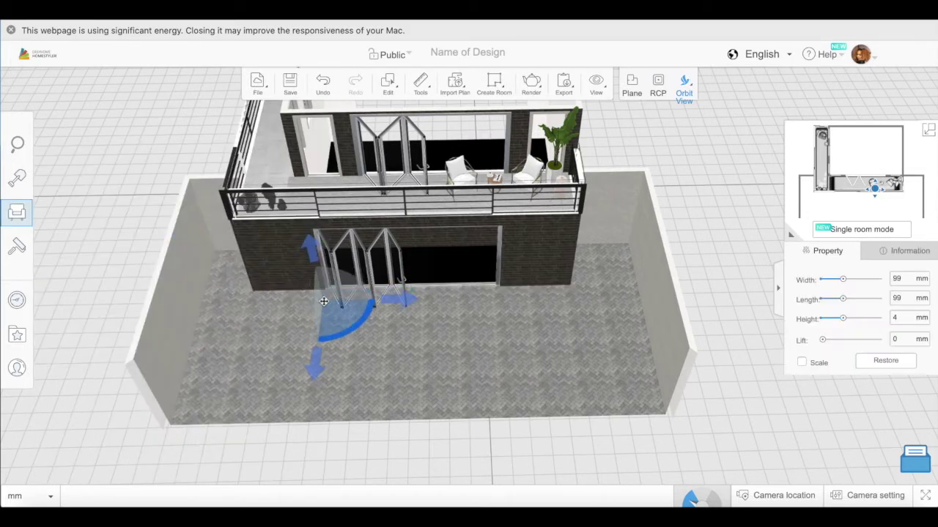
{"action": "left_click_drag", "start_coordinate": [524, 335], "coordinate": [522, 366]}
{"action": "left_click_drag", "start_coordinate": [336, 307], "coordinate": [507, 308]}
Step: Duplicate the recessed light to add two more pairs, aligned with the folding door's two edges and spaced away from the house
{"action": "left_click", "coordinate": [386, 83]}
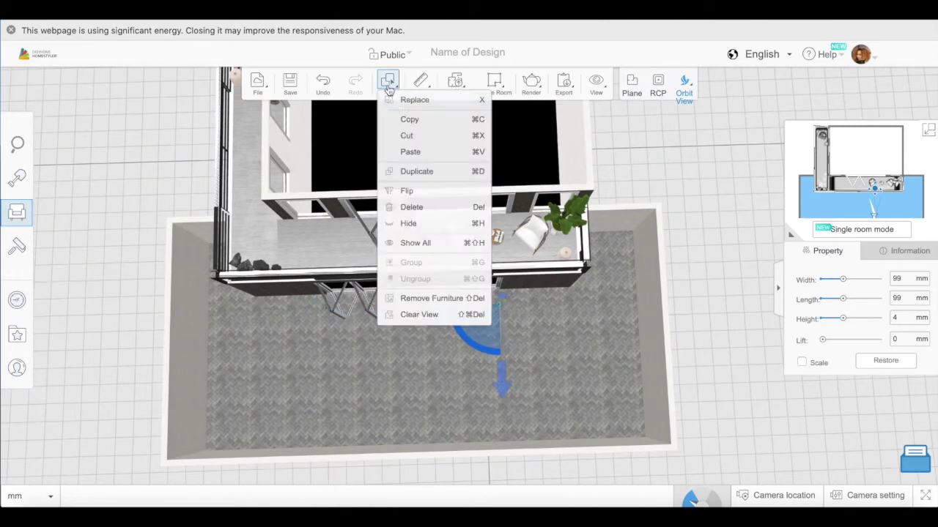
{"action": "left_click", "coordinate": [413, 173]}
{"action": "left_click", "coordinate": [386, 84]}
{"action": "left_click", "coordinate": [414, 172]}
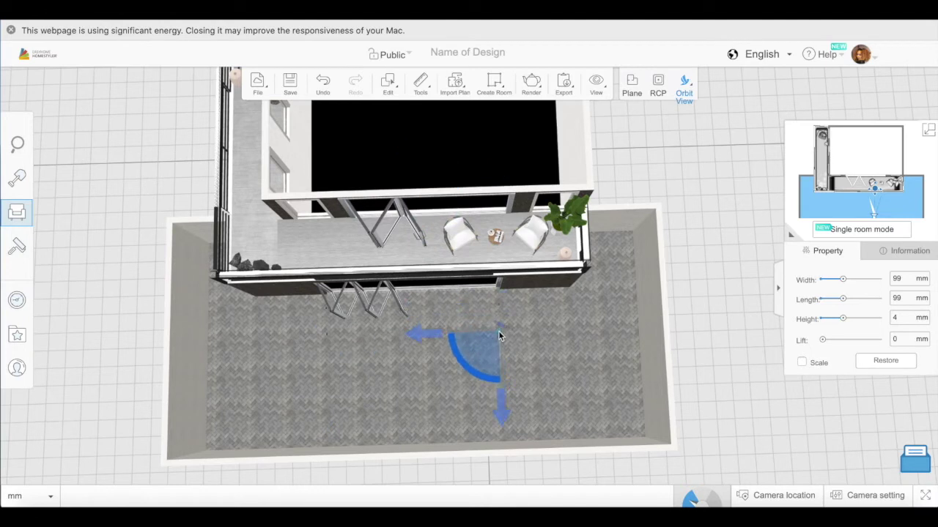
{"action": "left_click", "coordinate": [388, 83]}
{"action": "left_click", "coordinate": [416, 171]}
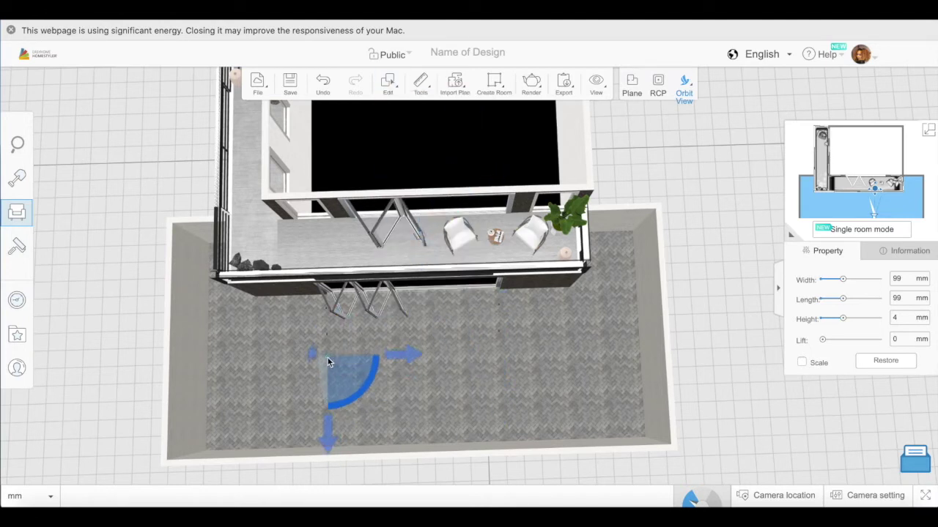
{"action": "left_click", "coordinate": [388, 83]}
{"action": "left_click", "coordinate": [414, 171]}
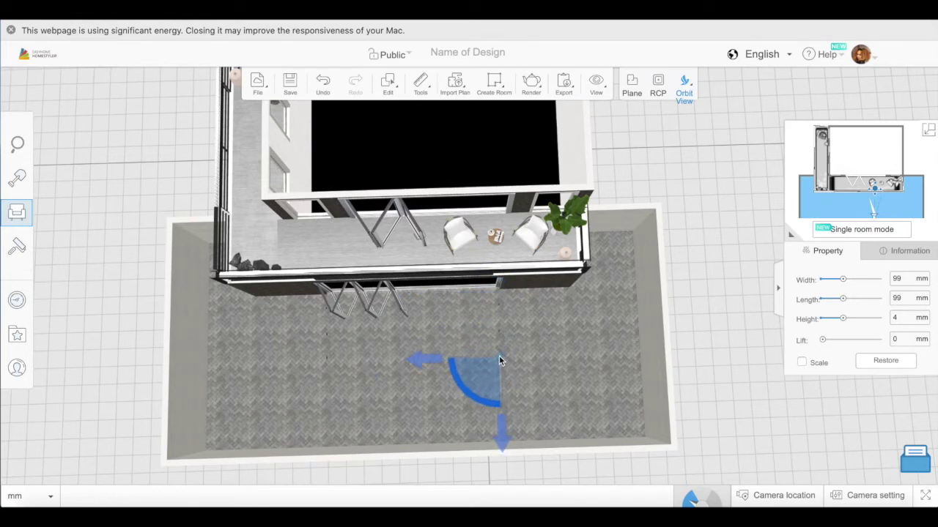
Step: Extend both rows of recessed lights towards the front wall with two further pairs of duplicates
{"action": "left_click", "coordinate": [388, 84]}
{"action": "left_click", "coordinate": [415, 172]}
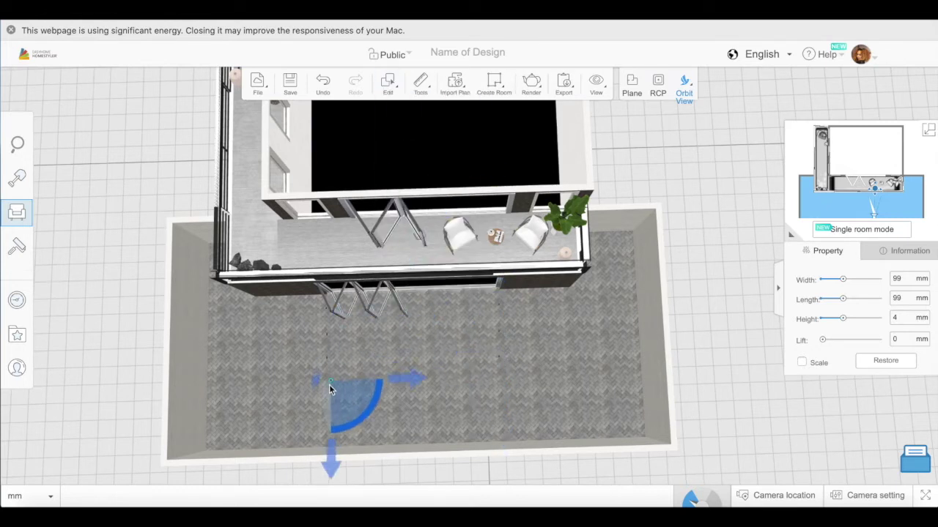
{"action": "left_click", "coordinate": [387, 84]}
{"action": "left_click", "coordinate": [415, 172]}
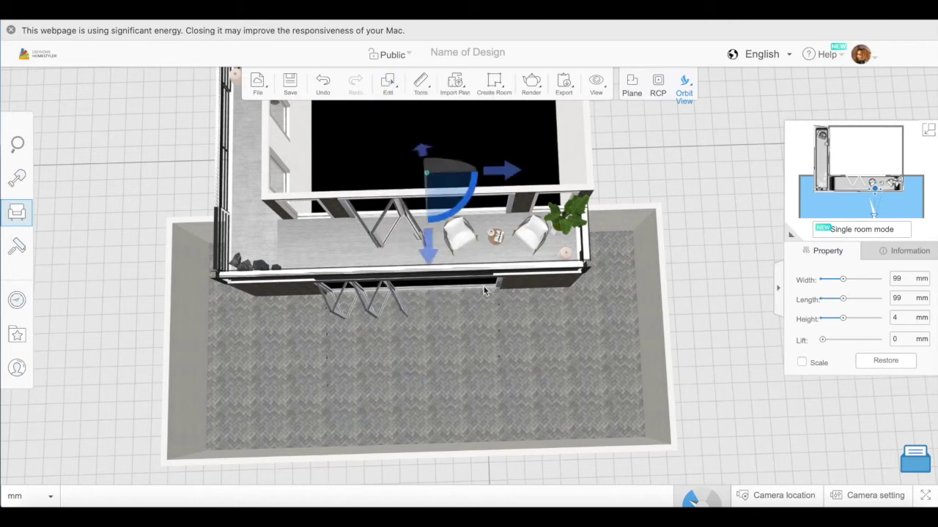
{"action": "left_click", "coordinate": [387, 84]}
{"action": "left_click", "coordinate": [414, 171]}
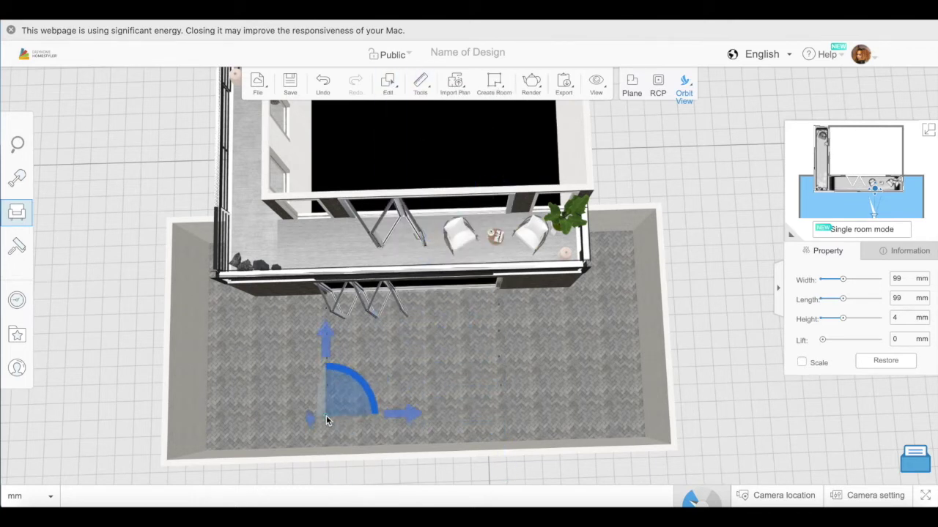
{"action": "left_click", "coordinate": [388, 84]}
{"action": "left_click", "coordinate": [415, 171]}
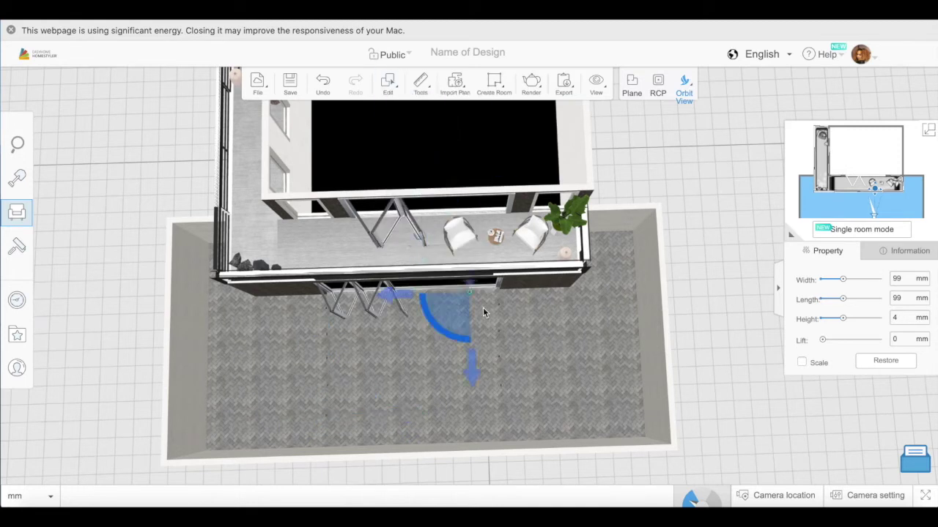
{"action": "left_click", "coordinate": [503, 413]}
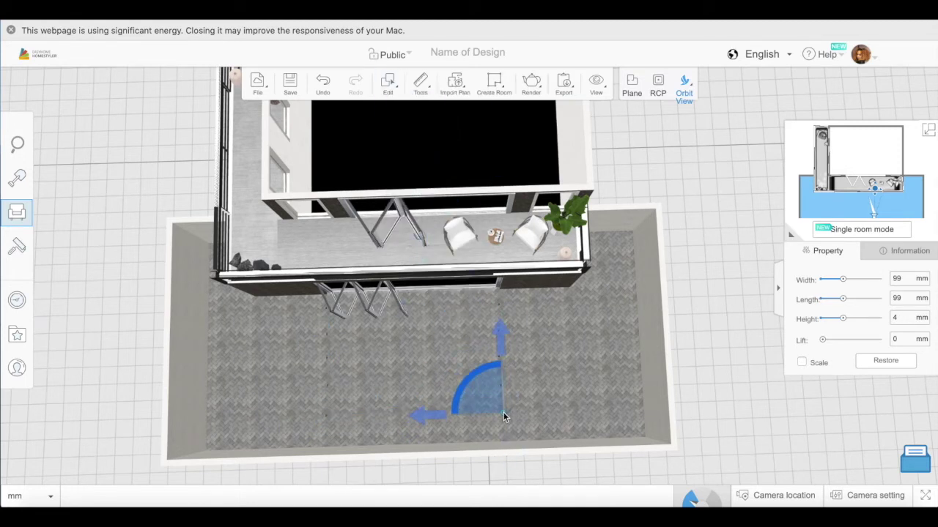
Step: Complete both light rows with a duplicated pair of recessed lights right beside the front wall
{"action": "left_click", "coordinate": [388, 83]}
{"action": "left_click", "coordinate": [415, 172]}
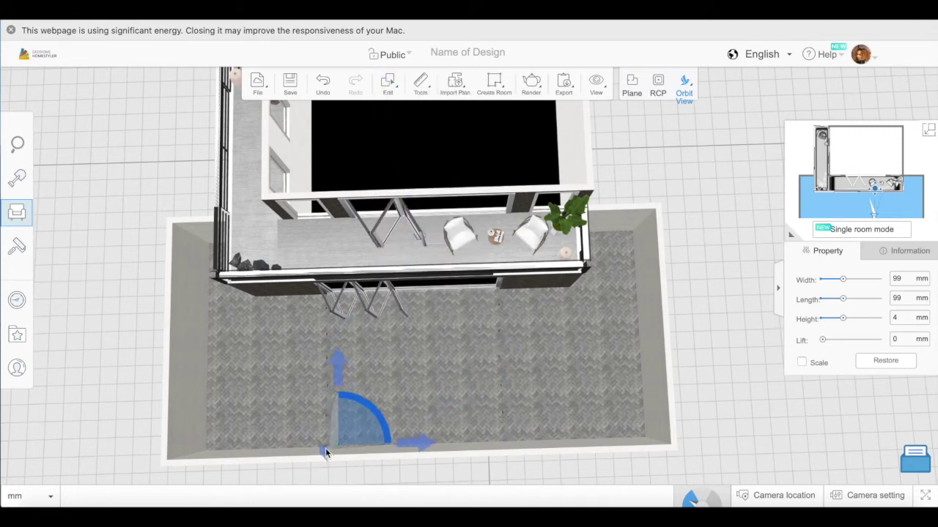
{"action": "left_click", "coordinate": [344, 396]}
{"action": "left_click", "coordinate": [387, 84]}
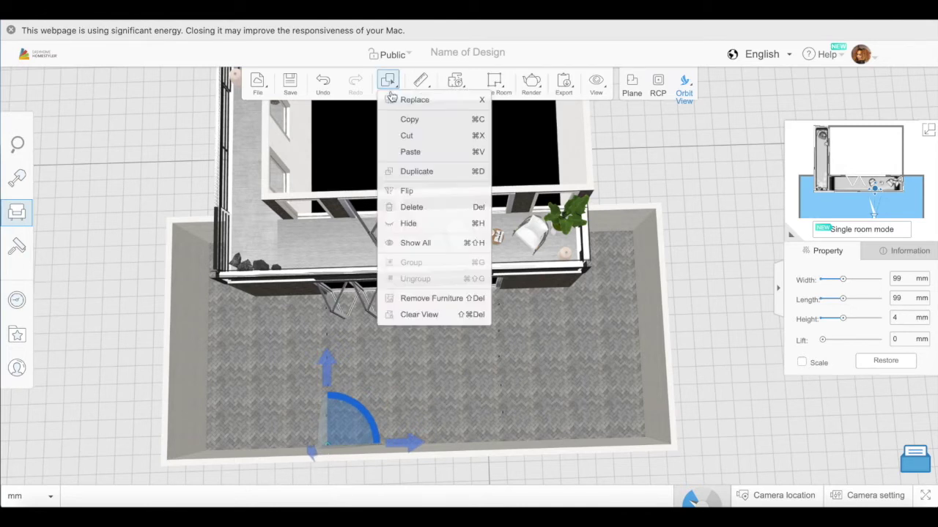
{"action": "left_click", "coordinate": [415, 172]}
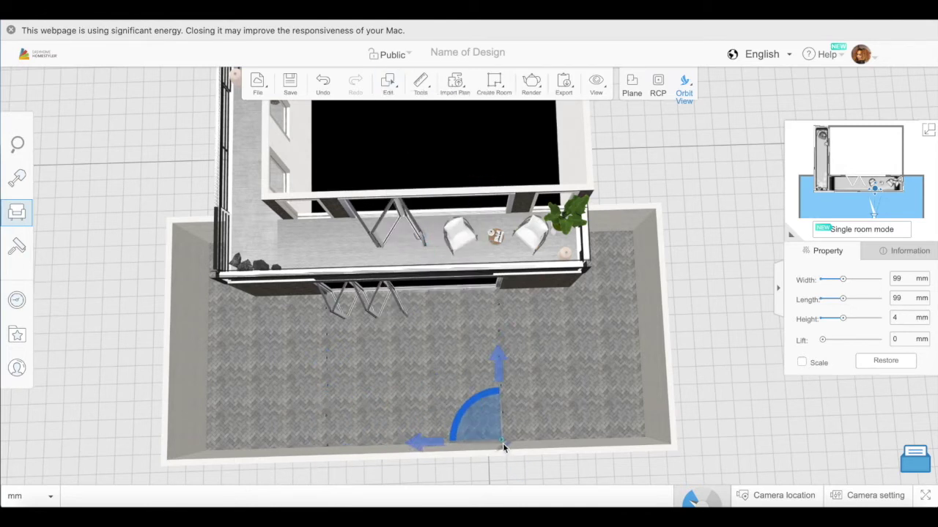
Step: Place the double lounge sofa from Patio Furniture against the paved area's side wall and rotate it to face the paving
{"action": "left_click_drag", "start_coordinate": [545, 468], "coordinate": [543, 405]}
{"action": "left_click", "coordinate": [63, 214]}
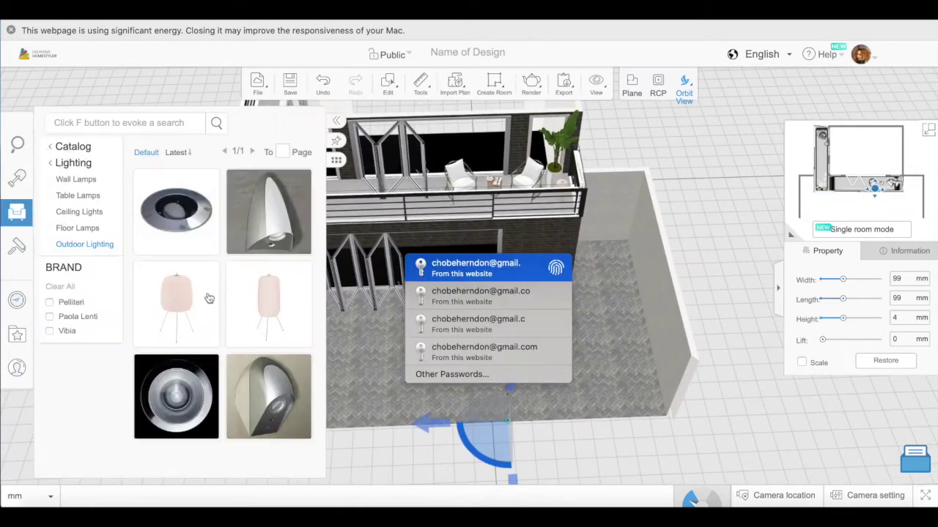
{"action": "left_click", "coordinate": [73, 146]}
{"action": "scroll", "coordinate": [223, 366], "scroll_direction": "down", "scroll_amount": 3}
{"action": "left_click", "coordinate": [228, 364]}
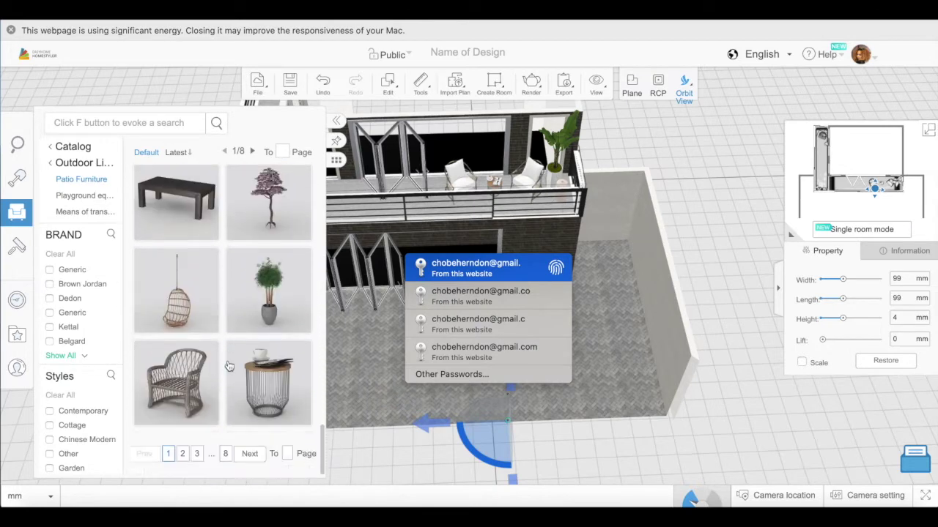
{"action": "left_click", "coordinate": [182, 454]}
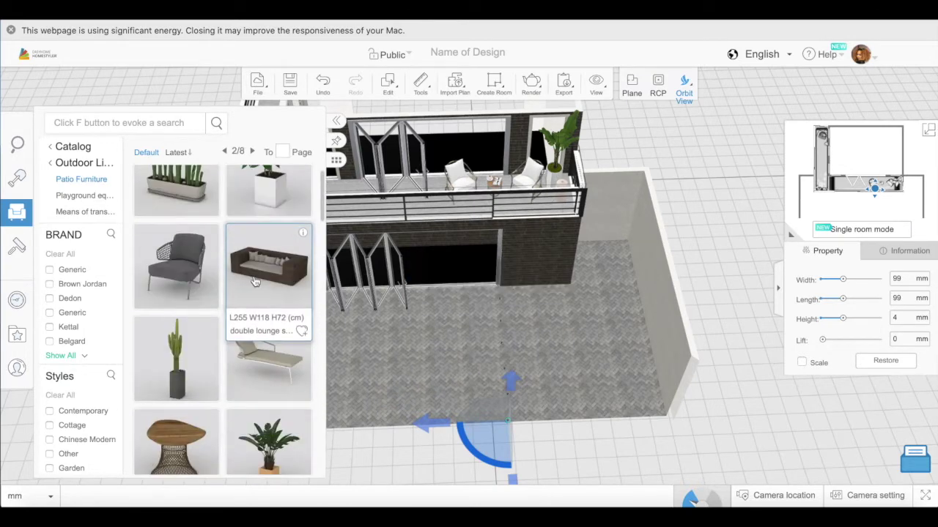
{"action": "left_click_drag", "start_coordinate": [265, 268], "coordinate": [214, 361]}
{"action": "left_click_drag", "start_coordinate": [247, 411], "coordinate": [218, 359]}
{"action": "left_click_drag", "start_coordinate": [385, 359], "coordinate": [389, 419]}
Step: Place the rectangular fire pit table in front of the lounge sofa and rotate it parallel to the seat
{"action": "left_click", "coordinate": [70, 219]}
{"action": "scroll", "coordinate": [227, 410], "scroll_direction": "down", "scroll_amount": 10}
{"action": "scroll", "coordinate": [229, 412], "scroll_direction": "down", "scroll_amount": 6}
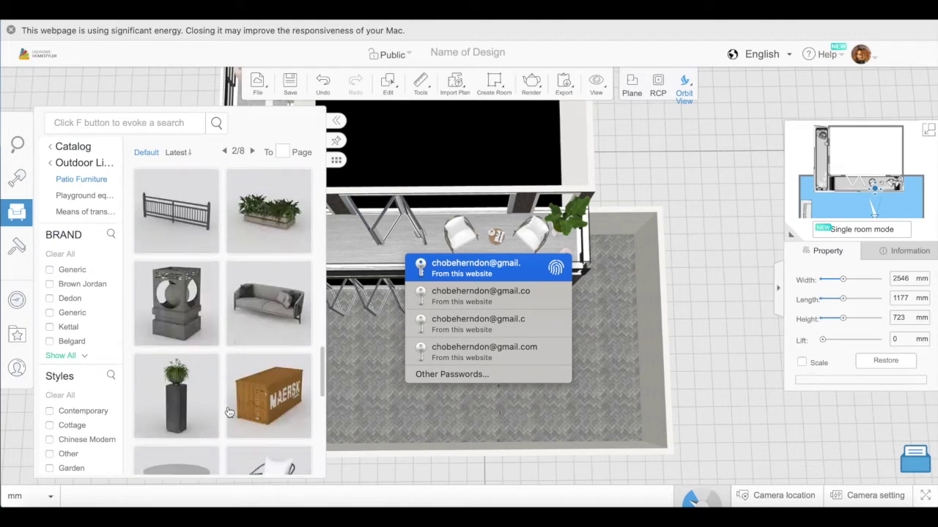
{"action": "left_click_drag", "start_coordinate": [178, 249], "coordinate": [287, 364]}
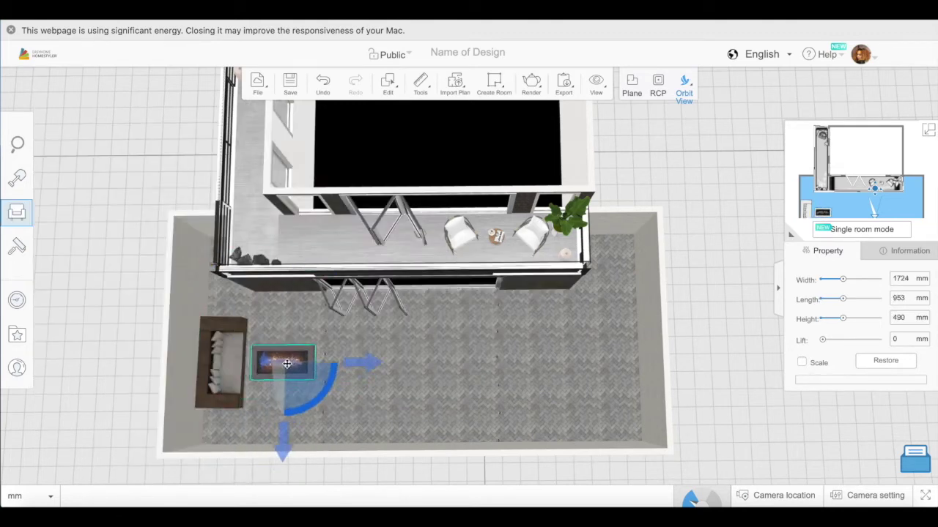
{"action": "left_click_drag", "start_coordinate": [311, 410], "coordinate": [336, 369]}
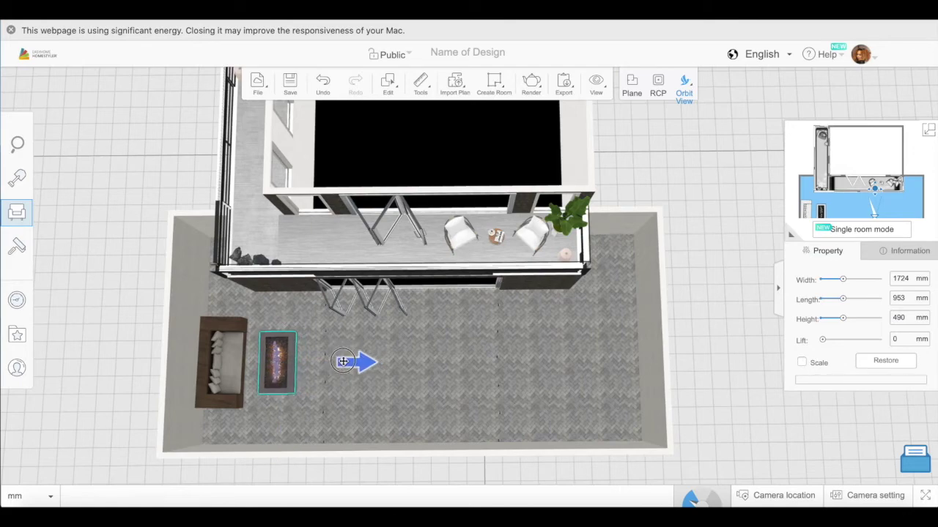
{"action": "left_click_drag", "start_coordinate": [342, 361], "coordinate": [349, 453]}
{"action": "left_click_drag", "start_coordinate": [215, 374], "coordinate": [264, 390]}
Step: Add a cushioned patio armchair at the end of the fire pit table near the front wall, facing the fire
{"action": "left_click", "coordinate": [55, 221]}
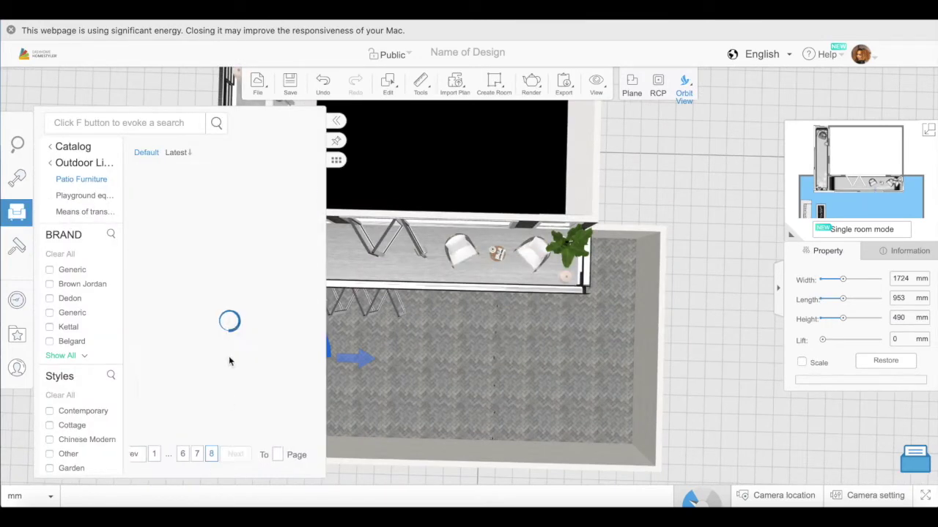
{"action": "left_click", "coordinate": [180, 411]}
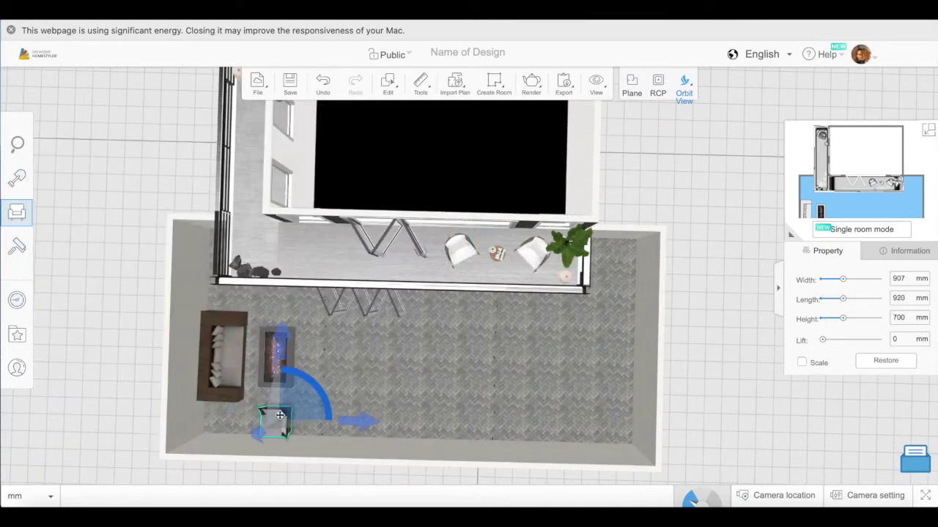
{"action": "left_click_drag", "start_coordinate": [421, 375], "coordinate": [402, 424]}
{"action": "mouse_move", "coordinate": [480, 406]}
{"action": "left_mouse_down"}
{"action": "mouse_move", "coordinate": [413, 431]}
{"action": "mouse_move", "coordinate": [352, 477]}
{"action": "mouse_move", "coordinate": [432, 410]}
{"action": "mouse_move", "coordinate": [463, 425]}
{"action": "mouse_move", "coordinate": [483, 412]}
{"action": "mouse_move", "coordinate": [490, 420]}
{"action": "left_mouse_up"}
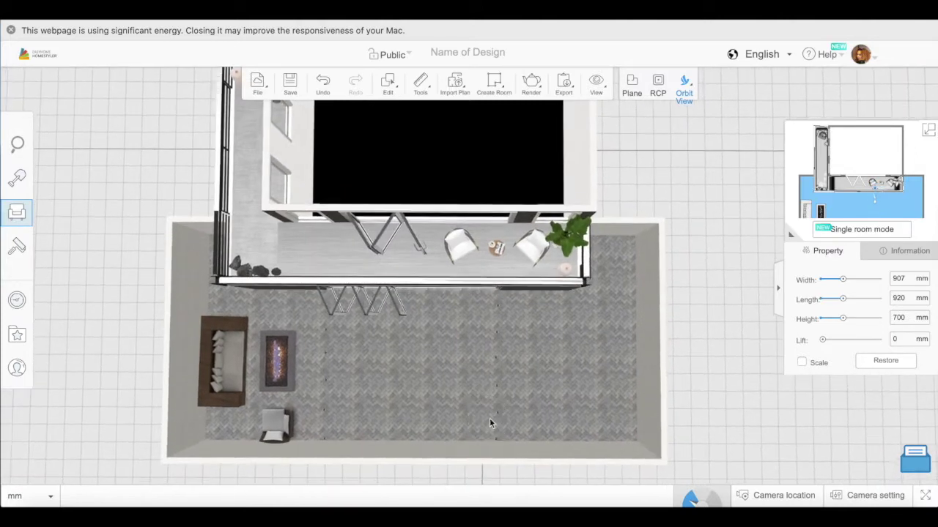
Step: Place the round wicker daybed with cushions on the paving in front of the folding door and rotate it slightly
{"action": "left_click", "coordinate": [48, 231]}
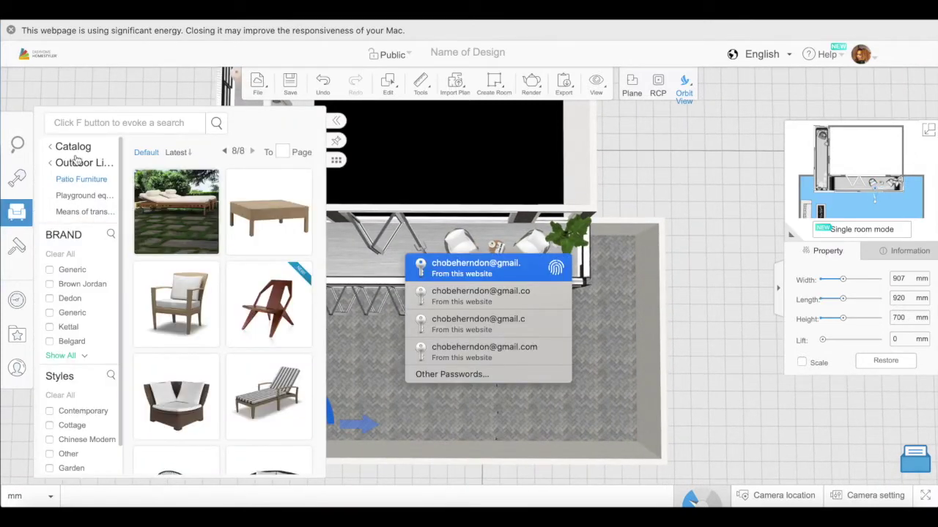
{"action": "scroll", "coordinate": [207, 301], "scroll_direction": "down", "scroll_amount": 5}
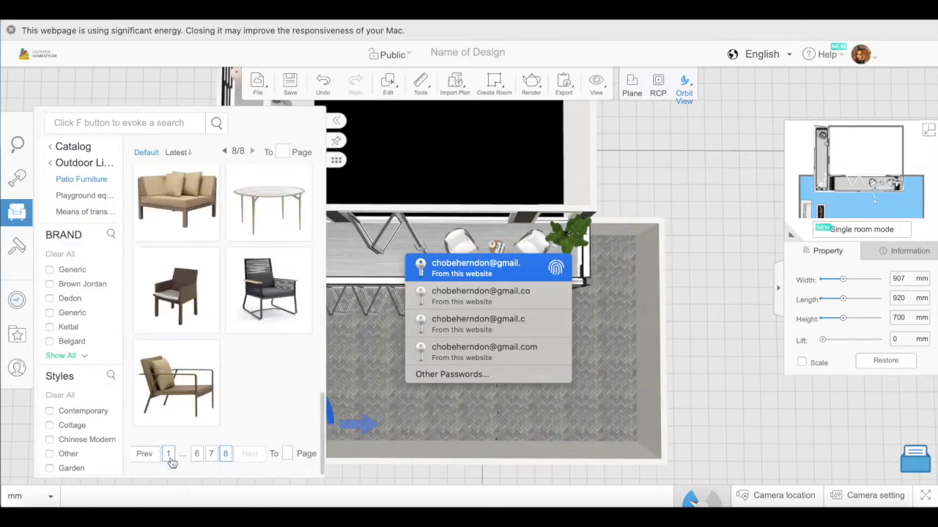
{"action": "scroll", "coordinate": [222, 364], "scroll_direction": "down", "scroll_amount": 5}
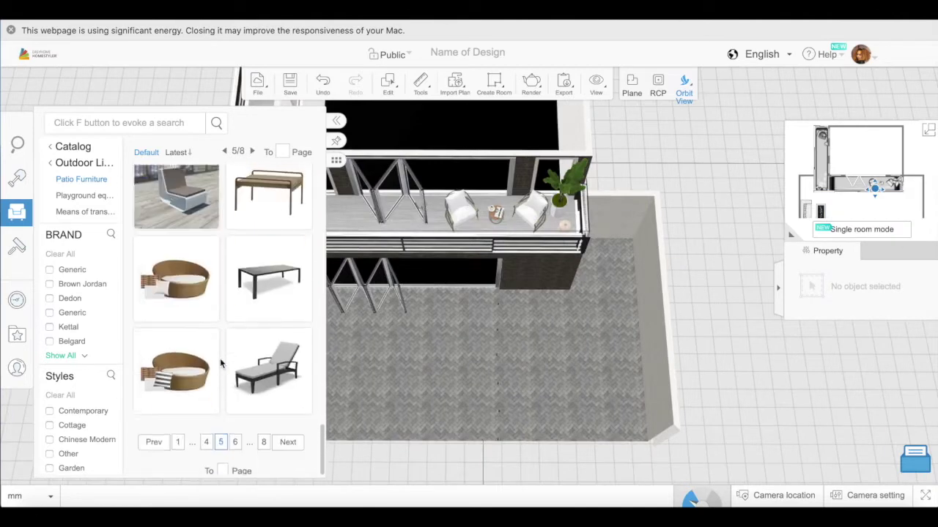
{"action": "left_click", "coordinate": [188, 293]}
{"action": "left_click", "coordinate": [358, 336]}
{"action": "left_click_drag", "start_coordinate": [358, 336], "coordinate": [368, 362]}
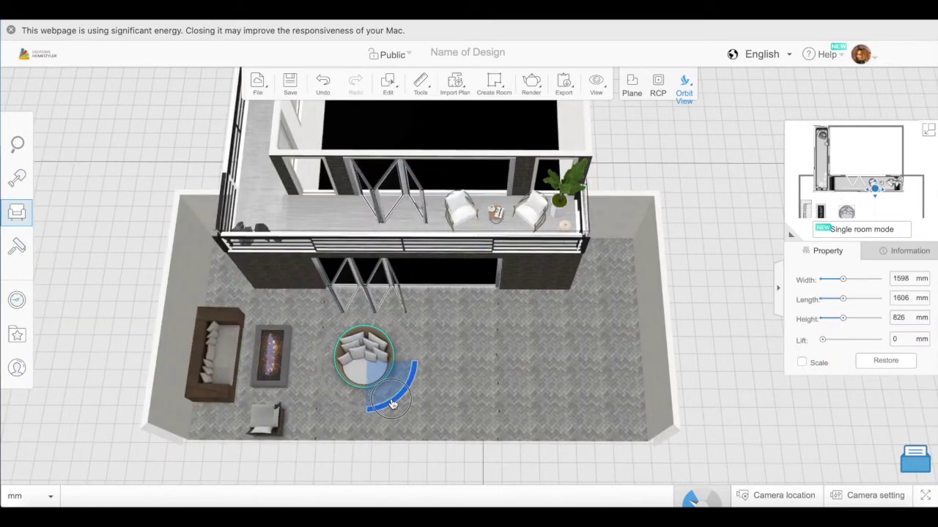
{"action": "left_click_drag", "start_coordinate": [386, 387], "coordinate": [373, 383]}
Step: Duplicate the round daybed, set the copy beside the first one and turn it towards its neighbour
{"action": "left_click", "coordinate": [388, 82]}
{"action": "left_click", "coordinate": [432, 171]}
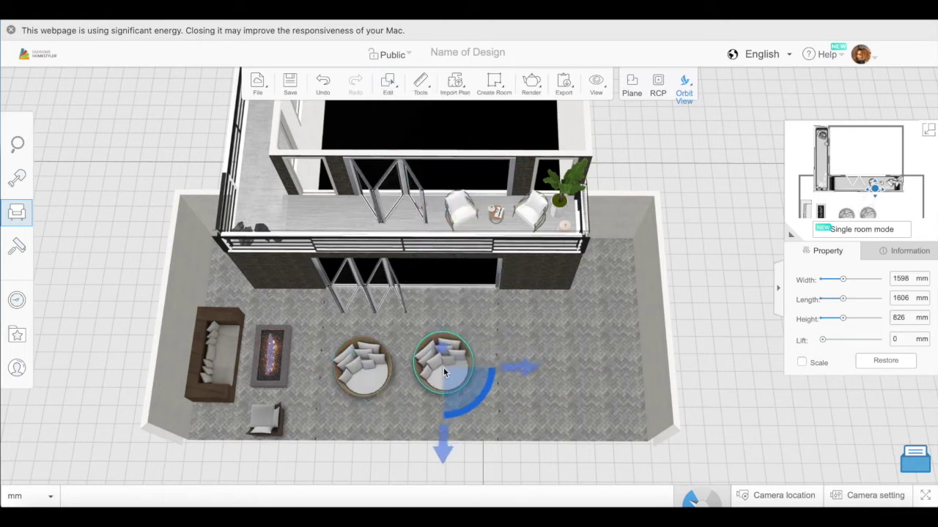
{"action": "left_click_drag", "start_coordinate": [480, 404], "coordinate": [431, 408]}
{"action": "left_click_drag", "start_coordinate": [443, 372], "coordinate": [446, 385]}
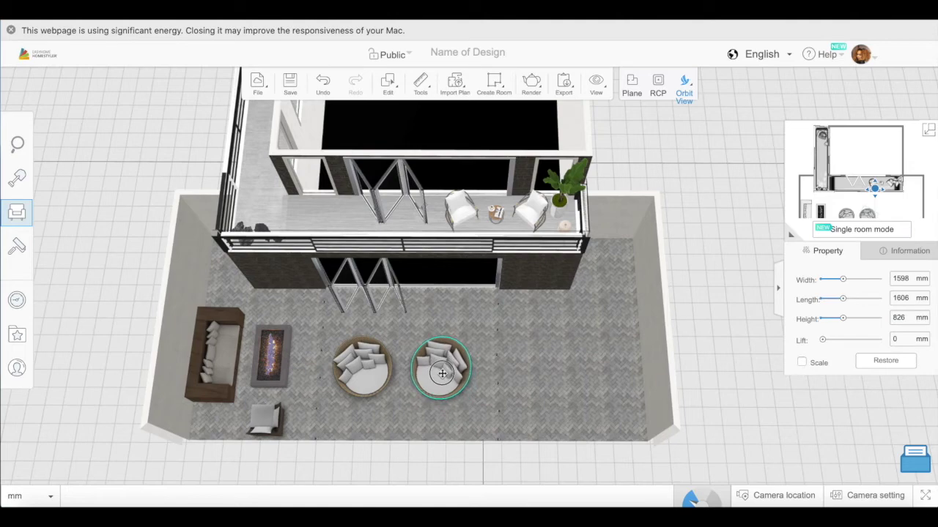
Step: Mount the framed white screen from the favourites on the front wall, sized 3047 x 54 x 2142 mm with a 406 mm lift
{"action": "left_click_drag", "start_coordinate": [401, 437], "coordinate": [584, 407]}
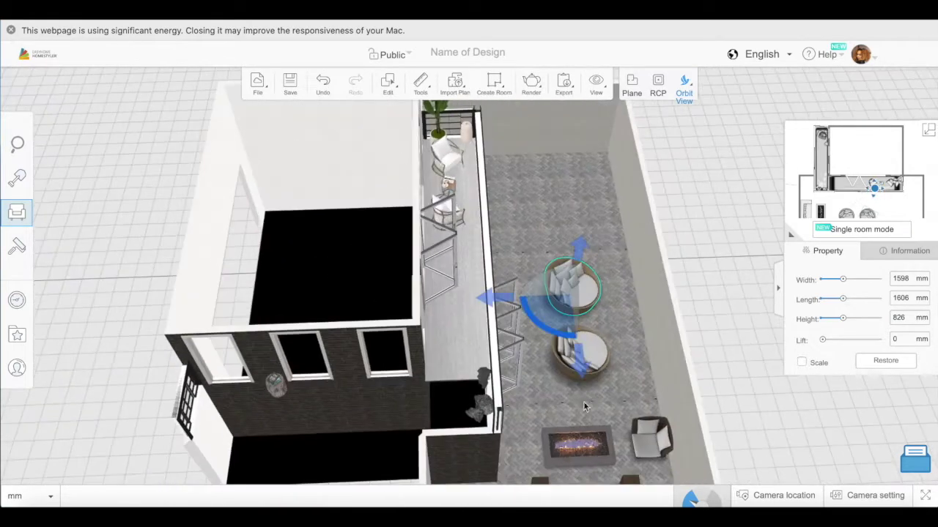
{"action": "left_click_drag", "start_coordinate": [127, 296], "coordinate": [284, 302]}
{"action": "left_click_drag", "start_coordinate": [875, 188], "coordinate": [869, 255]}
{"action": "scroll", "coordinate": [513, 274], "scroll_direction": "up", "scroll_amount": 5}
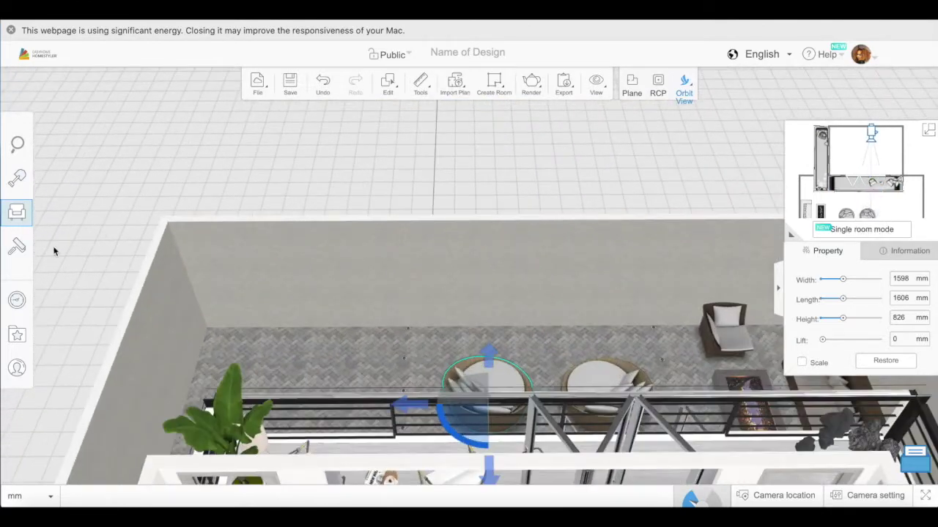
{"action": "left_click", "coordinate": [17, 342]}
{"action": "left_click", "coordinate": [261, 215]}
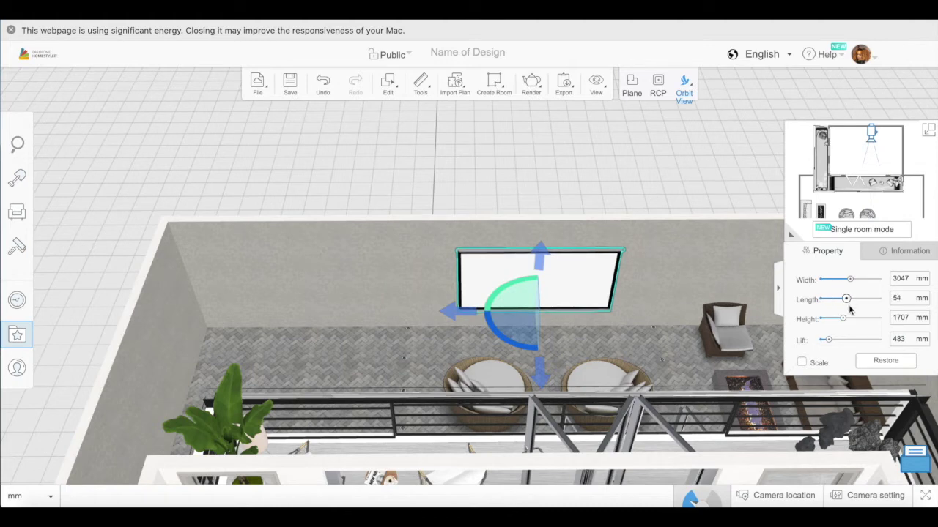
{"action": "left_click_drag", "start_coordinate": [852, 325], "coordinate": [855, 325]}
{"action": "left_click_drag", "start_coordinate": [668, 339], "coordinate": [659, 309]}
{"action": "left_click_drag", "start_coordinate": [459, 313], "coordinate": [455, 312]}
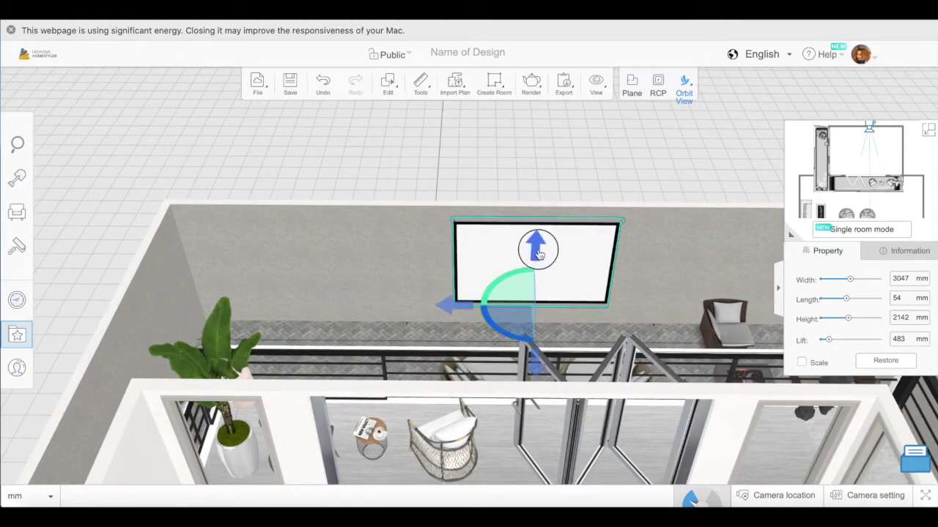
{"action": "left_click_drag", "start_coordinate": [538, 252], "coordinate": [538, 255]}
Step: Examine the furnished front area and its bare end wall from several angles around the house
{"action": "left_click_drag", "start_coordinate": [645, 167], "coordinate": [477, 256]}
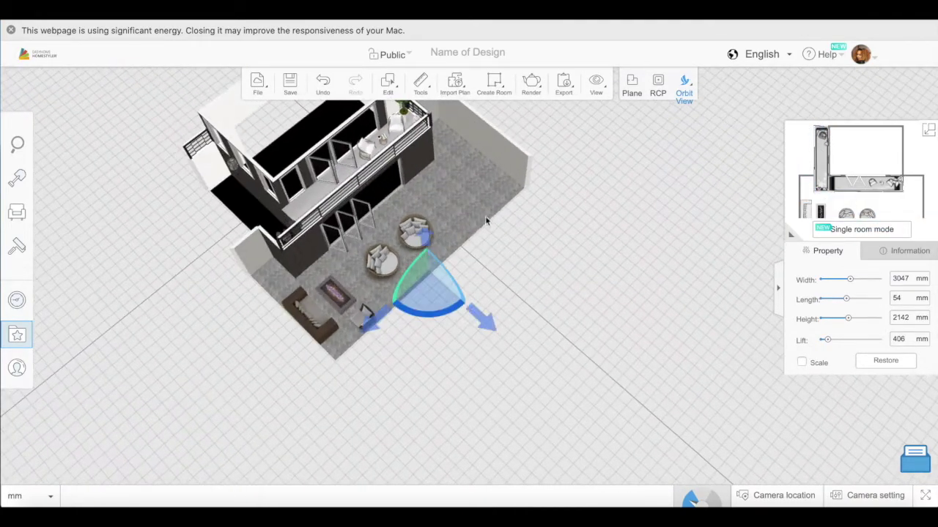
{"action": "scroll", "coordinate": [500, 192], "scroll_direction": "up", "scroll_amount": 3}
{"action": "left_click_drag", "start_coordinate": [902, 192], "coordinate": [873, 168]}
{"action": "scroll", "coordinate": [873, 167], "scroll_direction": "down", "scroll_amount": 4}
{"action": "left_click_drag", "start_coordinate": [850, 203], "coordinate": [871, 182]}
{"action": "left_click_drag", "start_coordinate": [621, 331], "coordinate": [653, 360]}
{"action": "scroll", "coordinate": [513, 232], "scroll_direction": "up", "scroll_amount": 6}
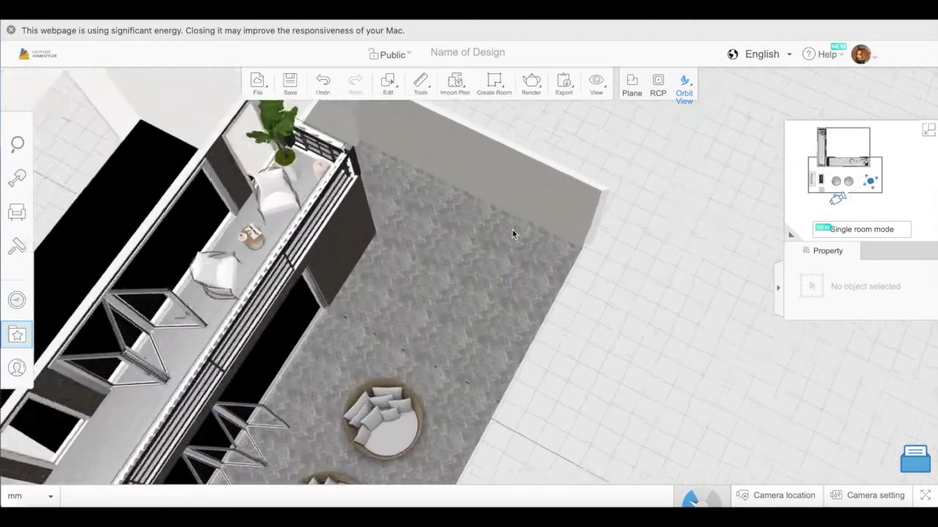
{"action": "scroll", "coordinate": [581, 270], "scroll_direction": "down", "scroll_amount": 2}
{"action": "left_click_drag", "start_coordinate": [588, 280], "coordinate": [622, 222]}
Step: Place the climbing plant from the favourites flat against the bare end wall at the front corner, with its height set to 2893 mm
{"action": "left_click", "coordinate": [17, 335]}
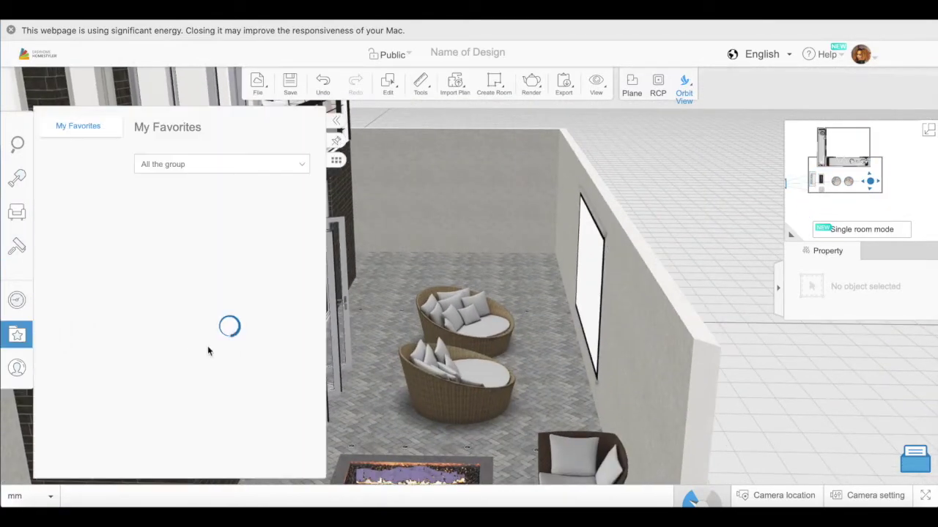
{"action": "left_click", "coordinate": [185, 310]}
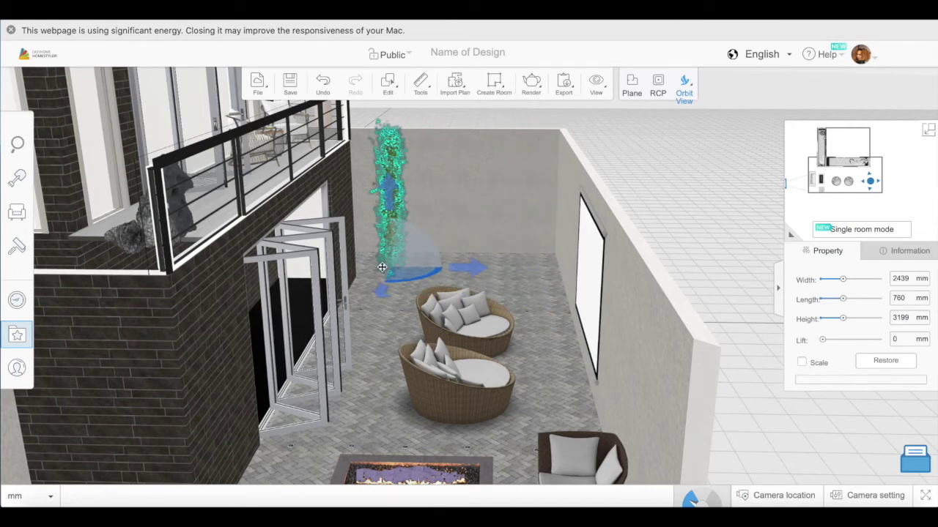
{"action": "left_click_drag", "start_coordinate": [405, 261], "coordinate": [454, 243]}
{"action": "left_click_drag", "start_coordinate": [696, 238], "coordinate": [661, 313]}
{"action": "left_click_drag", "start_coordinate": [449, 276], "coordinate": [404, 254]}
{"action": "left_click_drag", "start_coordinate": [470, 229], "coordinate": [574, 218]}
{"action": "left_click_drag", "start_coordinate": [628, 336], "coordinate": [623, 277]}
{"action": "left_click_drag", "start_coordinate": [843, 319], "coordinate": [840, 320]}
Step: Duplicate the climbing plant and place the copy along the end wall, right beside the first one
{"action": "left_click", "coordinate": [388, 85]}
{"action": "left_click", "coordinate": [419, 169]}
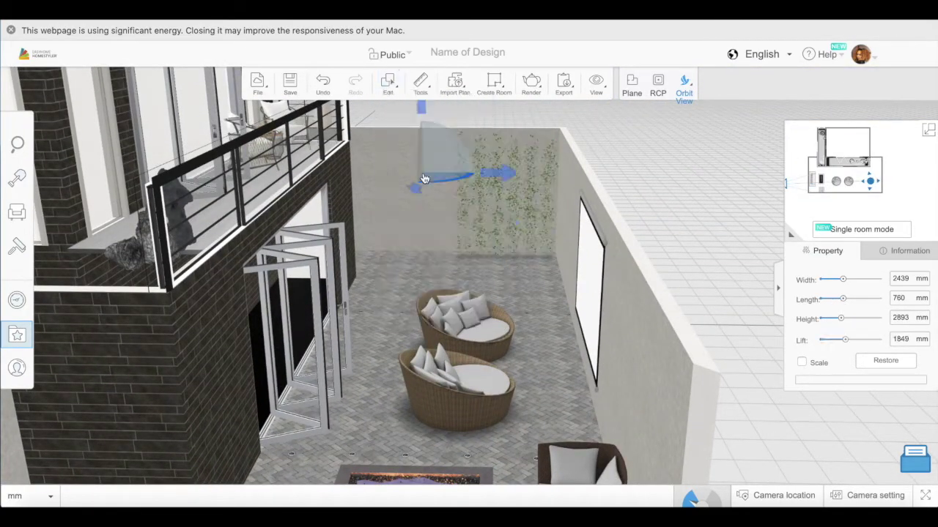
{"action": "left_click", "coordinate": [408, 254]}
{"action": "left_click_drag", "start_coordinate": [408, 254], "coordinate": [400, 119]}
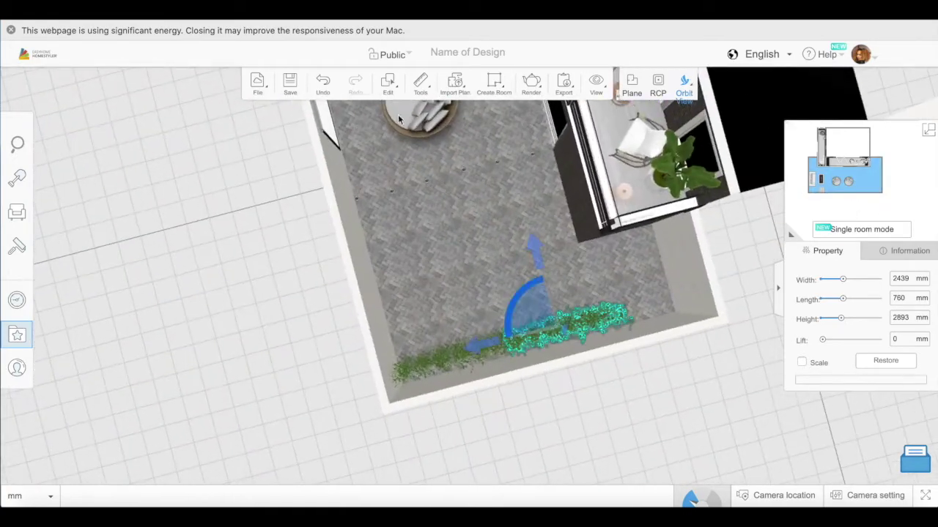
Step: Add a third copy of the climbing plant to cover the rest of the end wall towards the house
{"action": "left_click", "coordinate": [387, 84]}
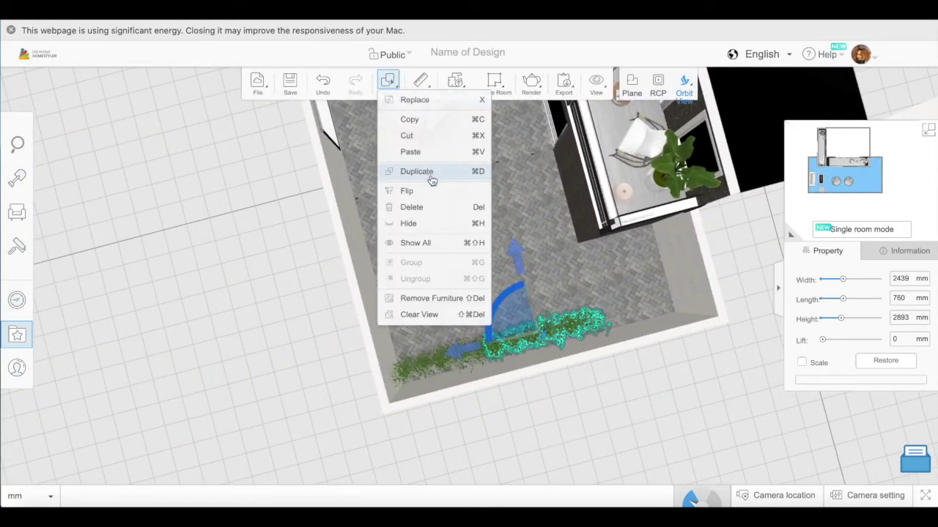
{"action": "left_click", "coordinate": [431, 176]}
{"action": "left_click", "coordinate": [617, 322]}
{"action": "left_click_drag", "start_coordinate": [623, 337], "coordinate": [721, 282]}
{"action": "left_click_drag", "start_coordinate": [612, 323], "coordinate": [689, 298]}
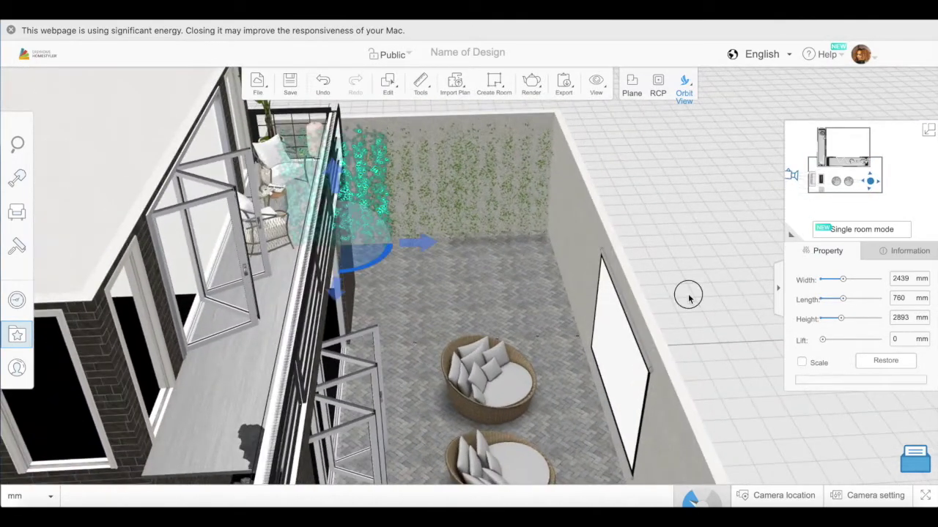
{"action": "left_click", "coordinate": [688, 297]}
Step: Place Green Plant A-105 in the corner of the end and front walls, enlarged to 992 x 808 x 1087 mm
{"action": "left_click", "coordinate": [17, 214]}
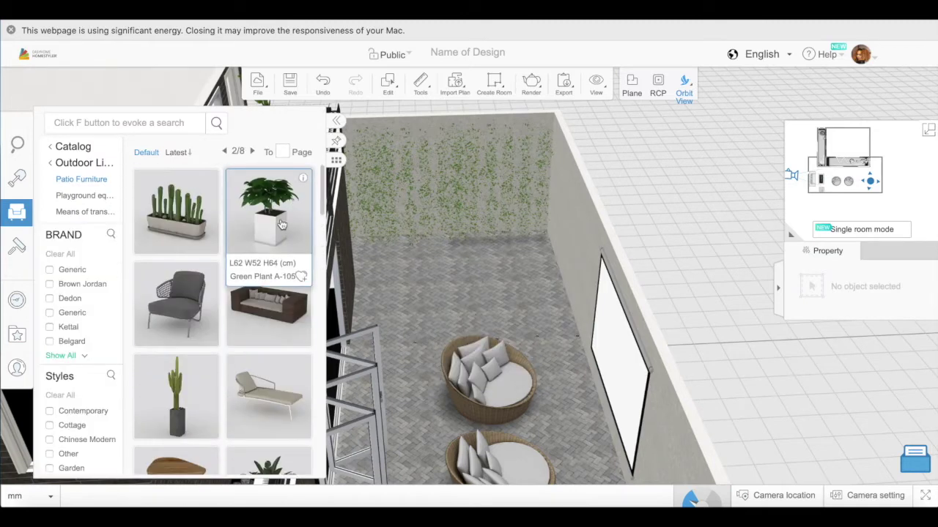
{"action": "left_click_drag", "start_coordinate": [282, 224], "coordinate": [519, 240]}
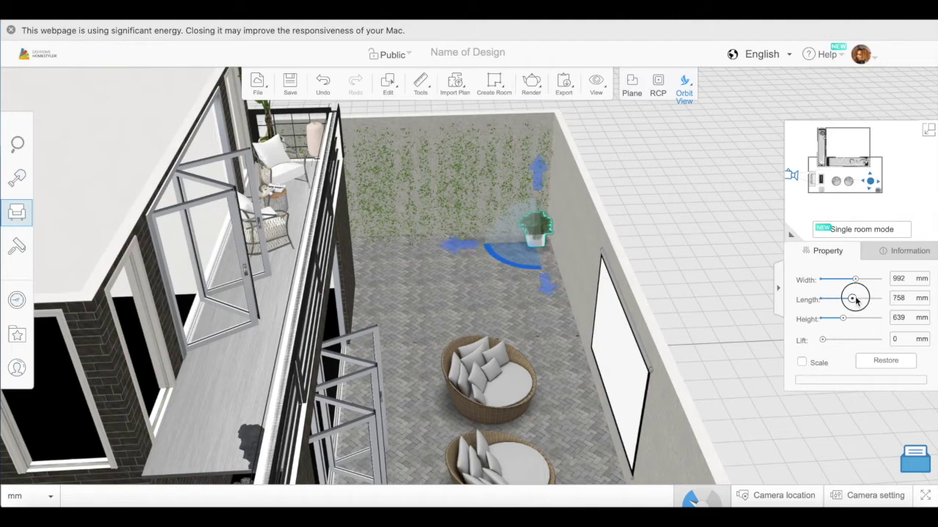
{"action": "left_click_drag", "start_coordinate": [701, 327], "coordinate": [631, 270]}
Step: Duplicate the white potted plant beside the first, set the copy's height to 1393 mm and rotate it
{"action": "left_click", "coordinate": [388, 82]}
{"action": "left_click", "coordinate": [418, 169]}
{"action": "left_click", "coordinate": [518, 262]}
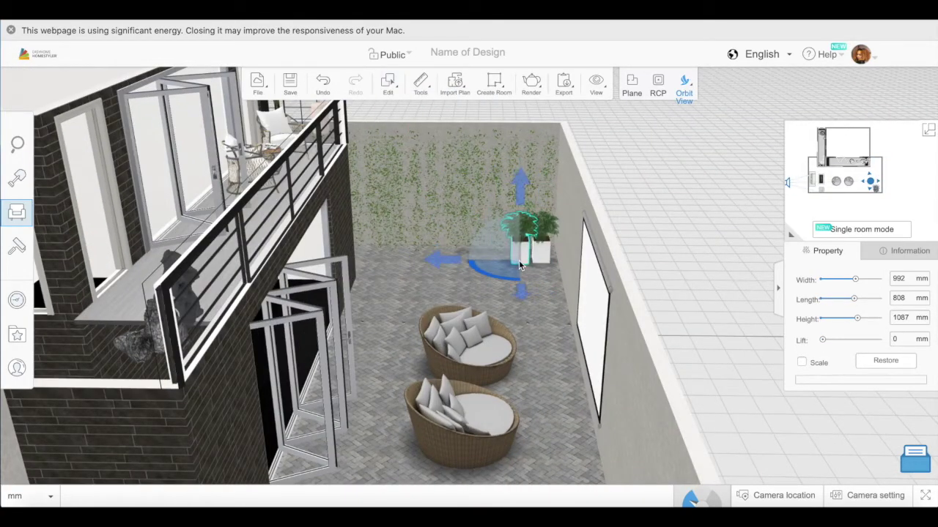
{"action": "left_click_drag", "start_coordinate": [715, 295], "coordinate": [495, 273]}
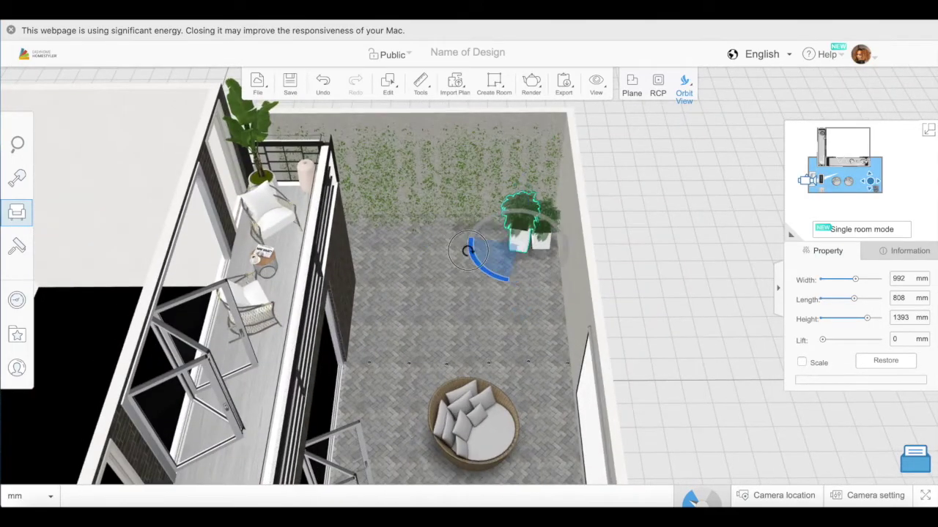
{"action": "left_click_drag", "start_coordinate": [463, 218], "coordinate": [463, 217]}
{"action": "left_click_drag", "start_coordinate": [601, 300], "coordinate": [605, 348]}
Step: Place the tall large-leaf plant in a white pot by the end wall, on the side nearest the house
{"action": "left_click", "coordinate": [61, 217]}
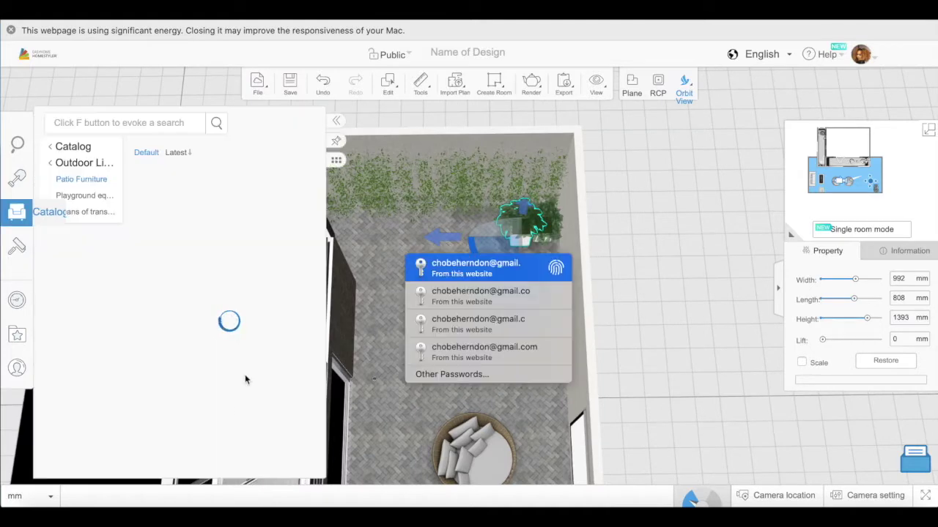
{"action": "scroll", "coordinate": [223, 406], "scroll_direction": "down", "scroll_amount": 5}
{"action": "scroll", "coordinate": [230, 390], "scroll_direction": "down", "scroll_amount": 10}
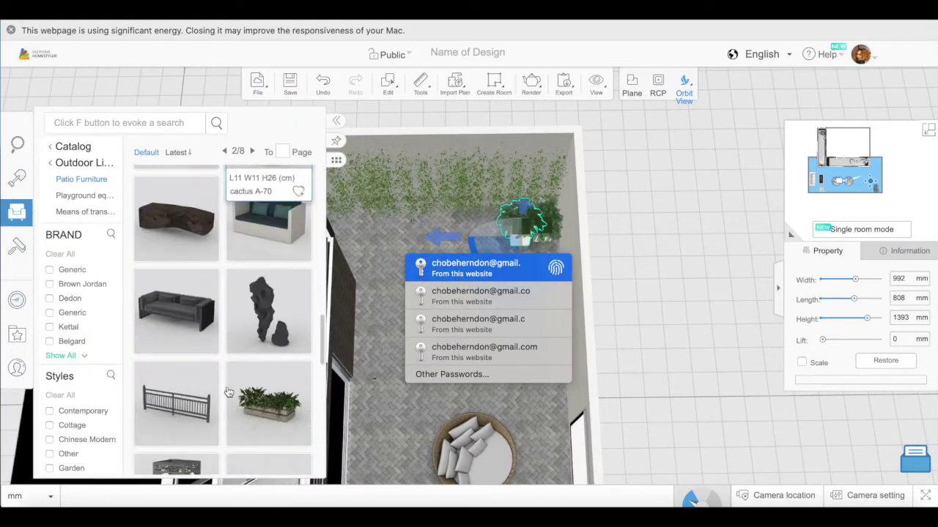
{"action": "scroll", "coordinate": [284, 261], "scroll_direction": "up", "scroll_amount": 1}
{"action": "left_click_drag", "start_coordinate": [283, 261], "coordinate": [361, 237]}
Step: Duplicate the tall large-leaf plant beside the original and reduce the copy to 768 x 964 x 1815 mm
{"action": "left_click", "coordinate": [387, 84]}
{"action": "left_click", "coordinate": [412, 168]}
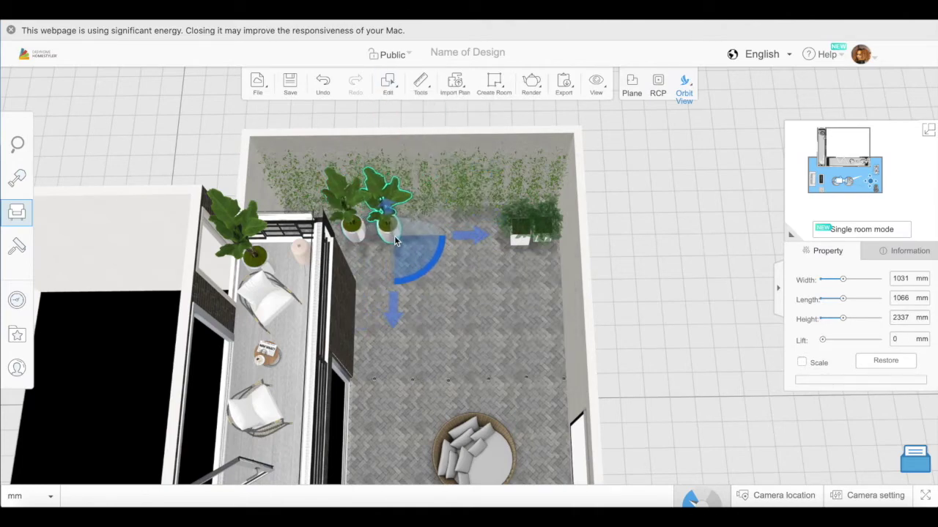
{"action": "left_click_drag", "start_coordinate": [614, 310], "coordinate": [611, 147]}
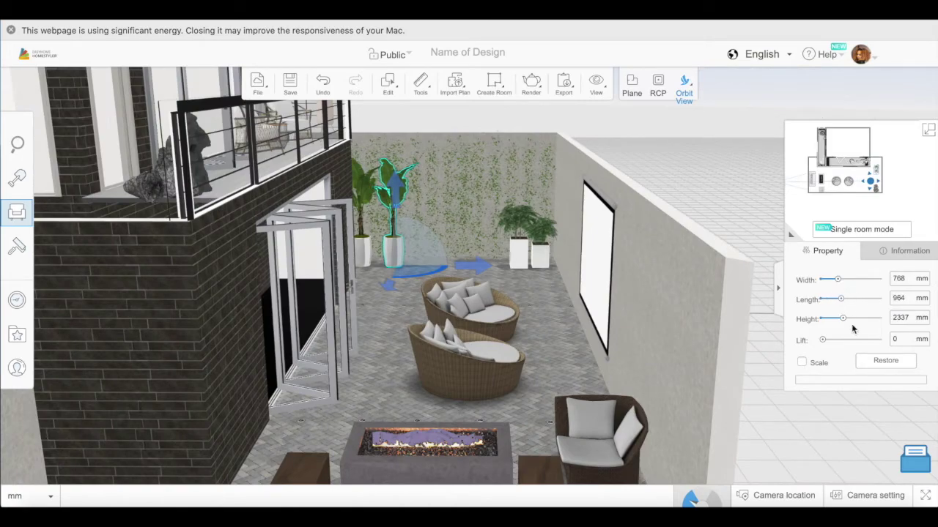
{"action": "left_click_drag", "start_coordinate": [740, 238], "coordinate": [739, 331]}
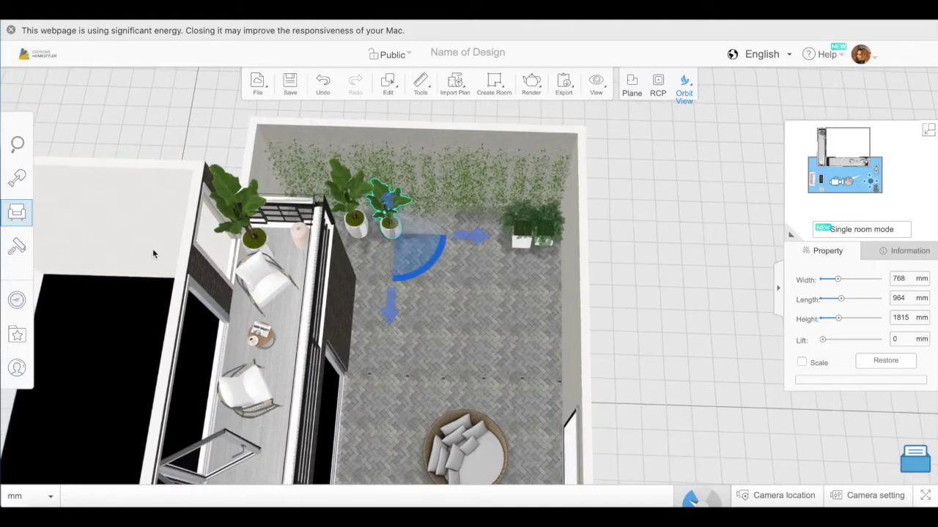
Step: Place the octagonal glass-sided hot tub, 2194 x 2194 x 941 mm, by the end wall between the two plant groups
{"action": "left_click", "coordinate": [61, 225]}
{"action": "left_click_drag", "start_coordinate": [268, 209], "coordinate": [454, 276]}
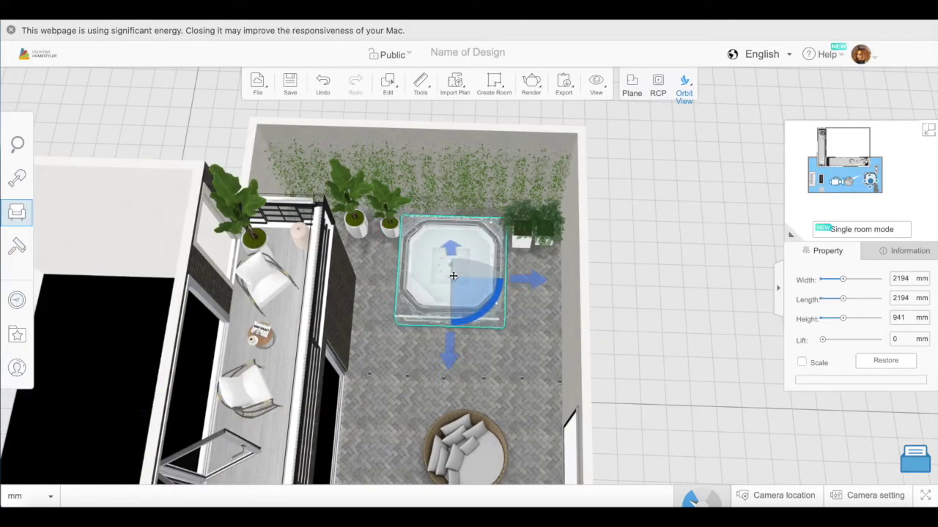
{"action": "left_click_drag", "start_coordinate": [639, 343], "coordinate": [602, 344]}
Step: Place the light wooden lounge chair between the hot tub and the front wall, beside the potted plants, and angle it
{"action": "left_click", "coordinate": [40, 223]}
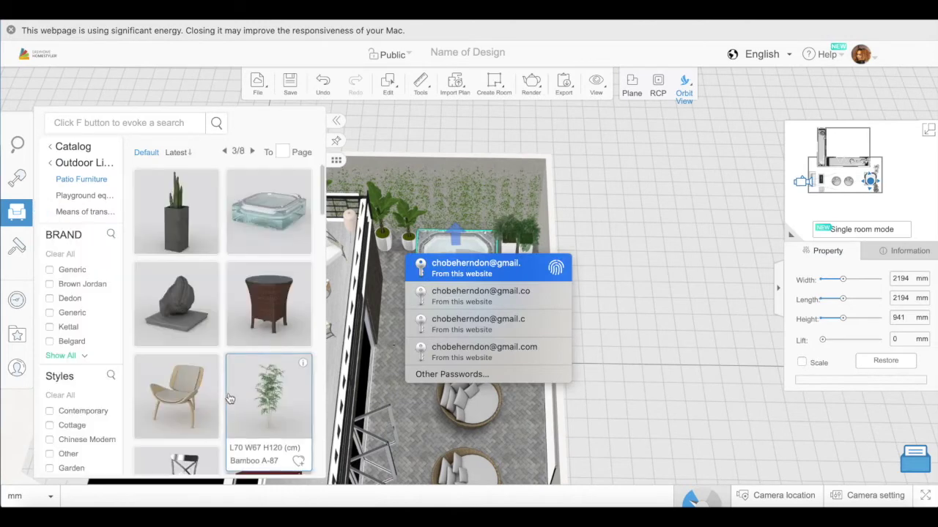
{"action": "left_click_drag", "start_coordinate": [224, 396], "coordinate": [518, 291]}
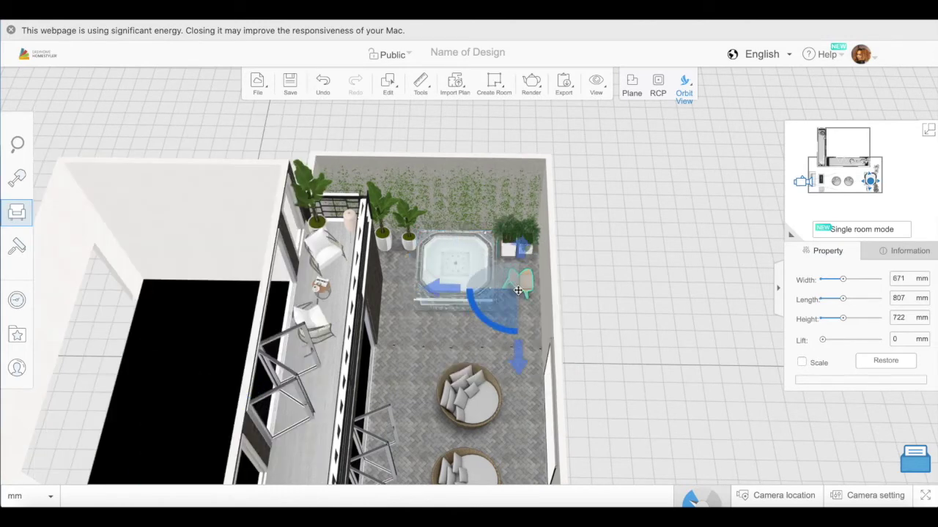
{"action": "left_click_drag", "start_coordinate": [502, 258], "coordinate": [511, 257]}
{"action": "left_click_drag", "start_coordinate": [619, 326], "coordinate": [579, 439]}
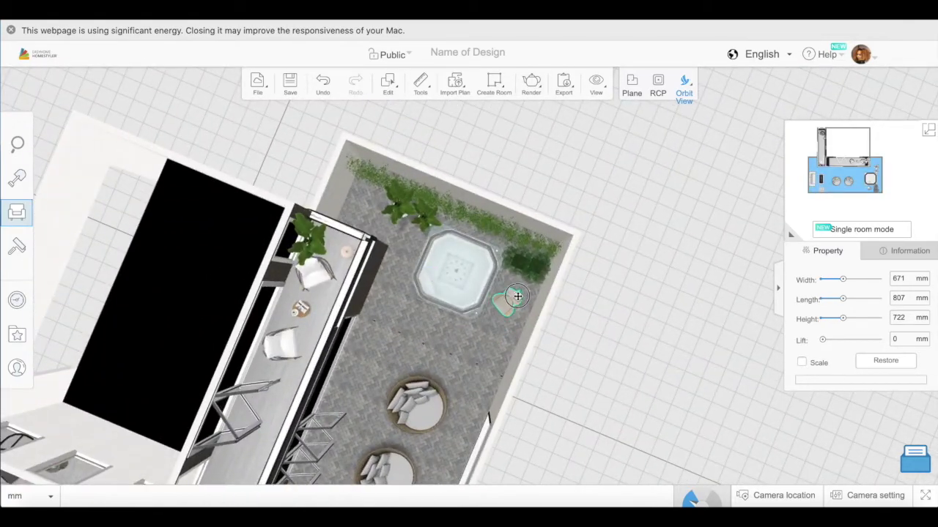
{"action": "left_click_drag", "start_coordinate": [471, 303], "coordinate": [523, 343]}
Step: Duplicate the 922 mm high balcony lamp twice, placing one copy beside the wooden chair and the other beside the dark armchair
{"action": "left_click", "coordinate": [325, 215]}
{"action": "left_click", "coordinate": [387, 85]}
{"action": "left_click", "coordinate": [421, 171]}
{"action": "left_click_drag", "start_coordinate": [598, 365], "coordinate": [430, 426]}
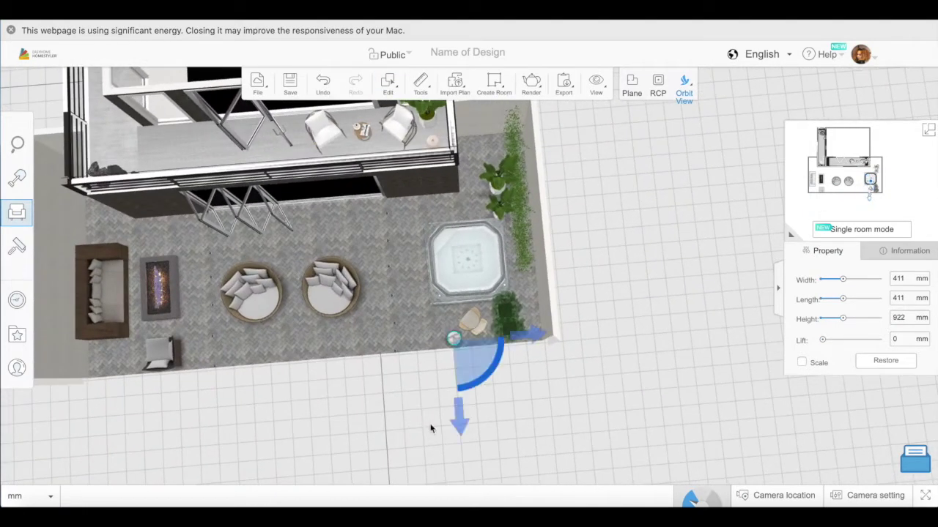
{"action": "left_click", "coordinate": [387, 85]}
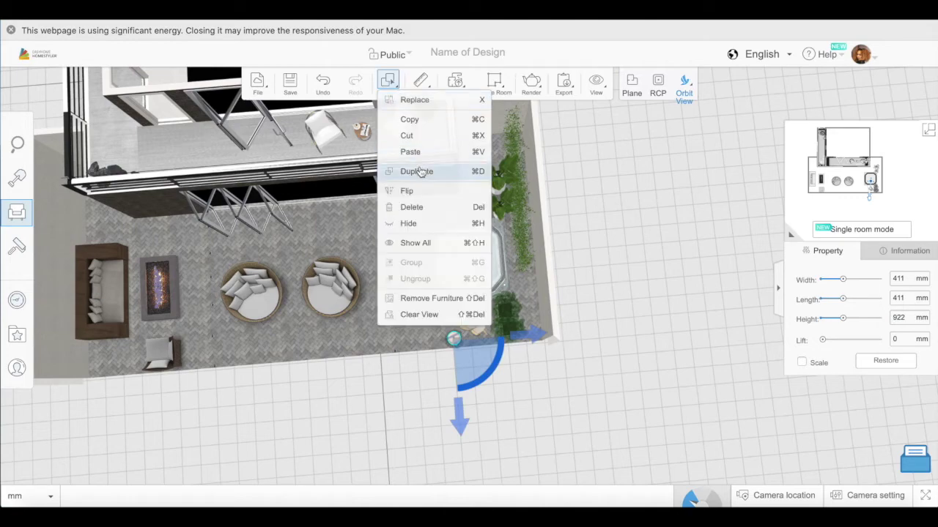
{"action": "left_click", "coordinate": [422, 171]}
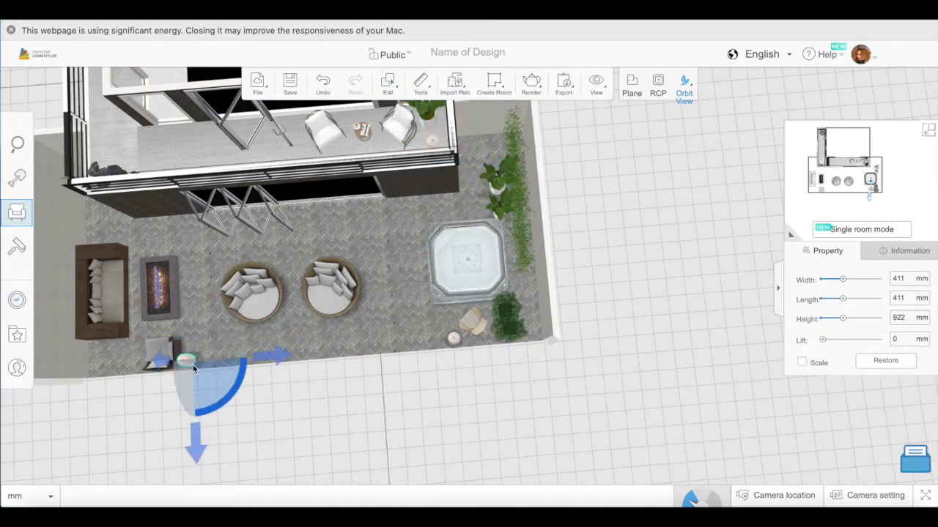
Step: Copy the 794 mm high lamp from the far balcony and place the copy on the paving beside the sofa
{"action": "left_click_drag", "start_coordinate": [282, 414], "coordinate": [305, 388]}
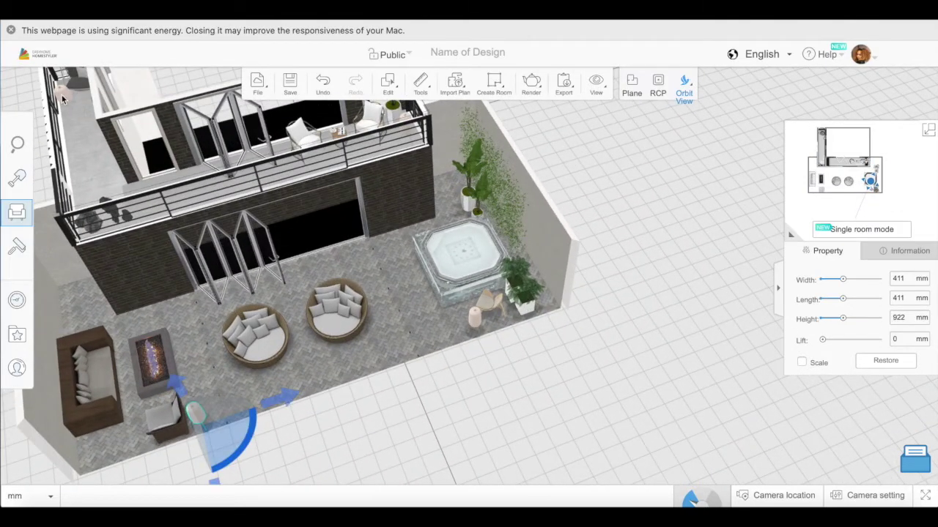
{"action": "mouse_move", "coordinate": [338, 367]}
{"action": "left_mouse_down"}
{"action": "mouse_move", "coordinate": [318, 393]}
{"action": "mouse_move", "coordinate": [331, 375]}
{"action": "left_mouse_up"}
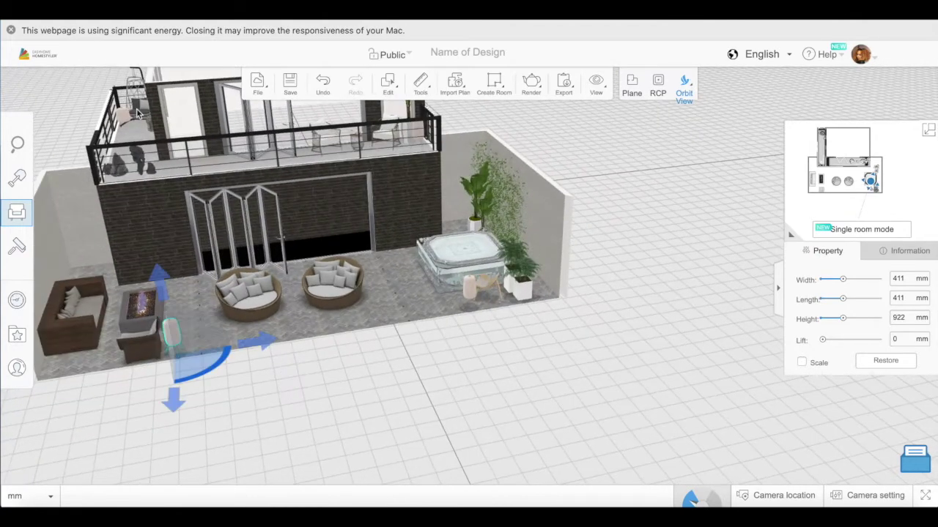
{"action": "left_click", "coordinate": [123, 117]}
{"action": "left_click", "coordinate": [311, 455]}
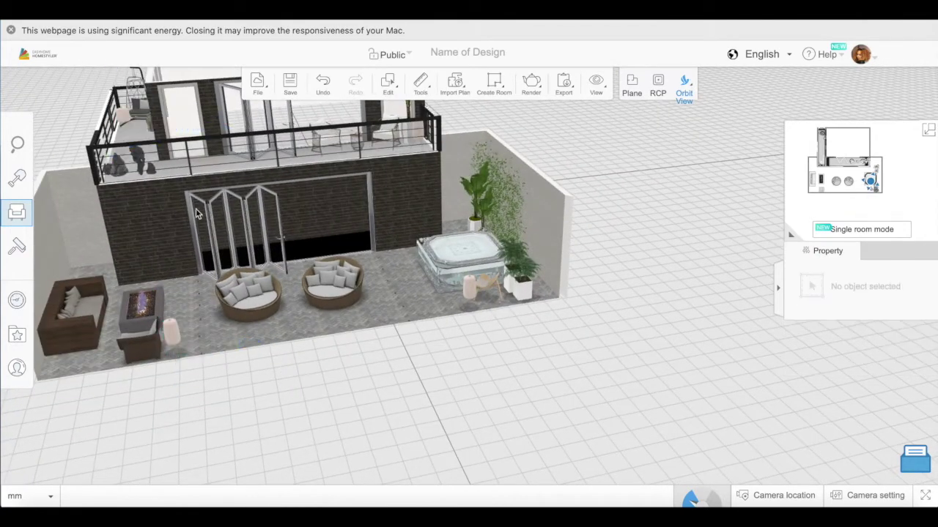
{"action": "left_click", "coordinate": [125, 117]}
{"action": "left_click", "coordinate": [388, 84]}
{"action": "left_click", "coordinate": [409, 152]}
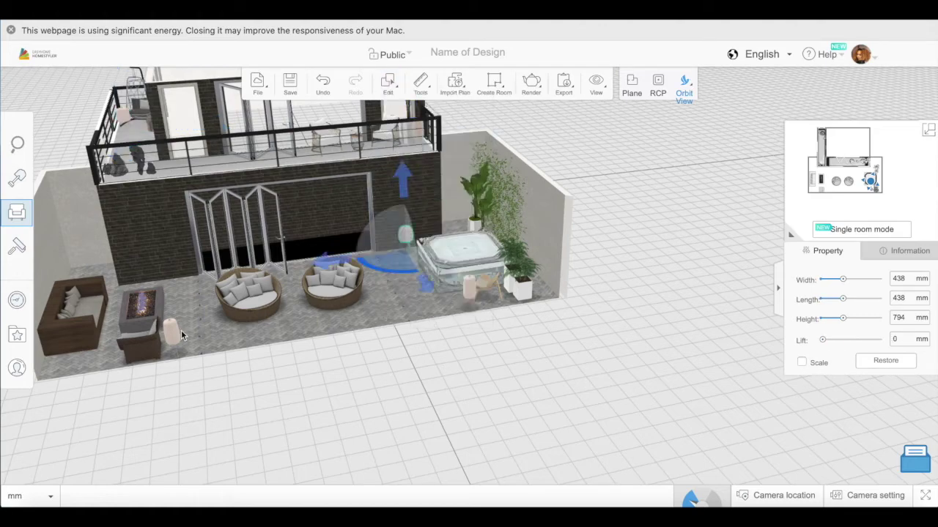
{"action": "left_click", "coordinate": [86, 358]}
Step: Place the leafy potted tree in the corner between the sofa and the front wall, with its height set to 2520 mm
{"action": "left_click_drag", "start_coordinate": [273, 386], "coordinate": [234, 468]}
{"action": "left_click", "coordinate": [17, 211]}
{"action": "scroll", "coordinate": [230, 393], "scroll_direction": "down", "scroll_amount": 5}
{"action": "left_click", "coordinate": [282, 314]}
{"action": "left_click", "coordinate": [84, 368]}
{"action": "left_click_drag", "start_coordinate": [297, 406], "coordinate": [446, 389]}
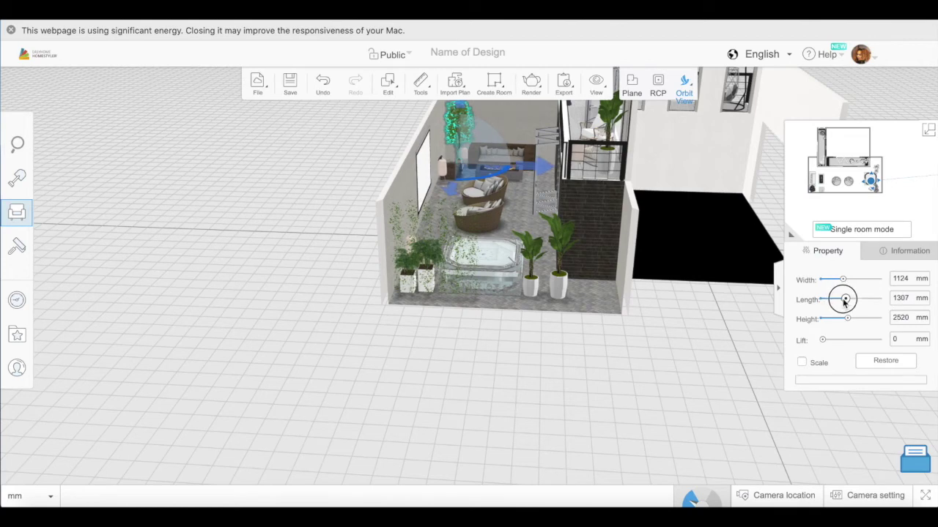
Step: Move the 794 mm high lamp to the end of the sofa nearest the house
{"action": "left_click_drag", "start_coordinate": [398, 218], "coordinate": [517, 338]}
{"action": "left_click", "coordinate": [123, 208]}
{"action": "left_click", "coordinate": [156, 106]}
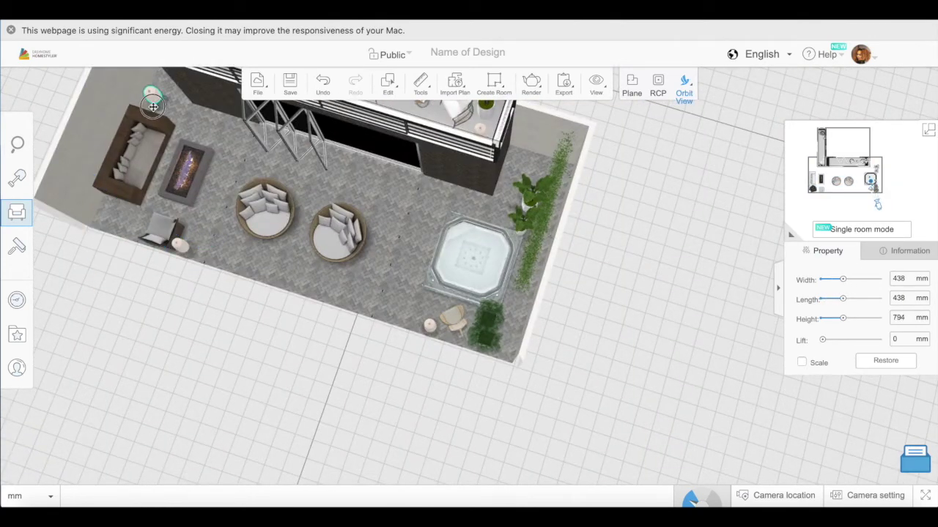
Step: Enlarge the potted corner tree's width to 1734 mm and its length to 1492 mm
{"action": "left_click_drag", "start_coordinate": [467, 357], "coordinate": [384, 260]}
{"action": "left_click", "coordinate": [462, 156]}
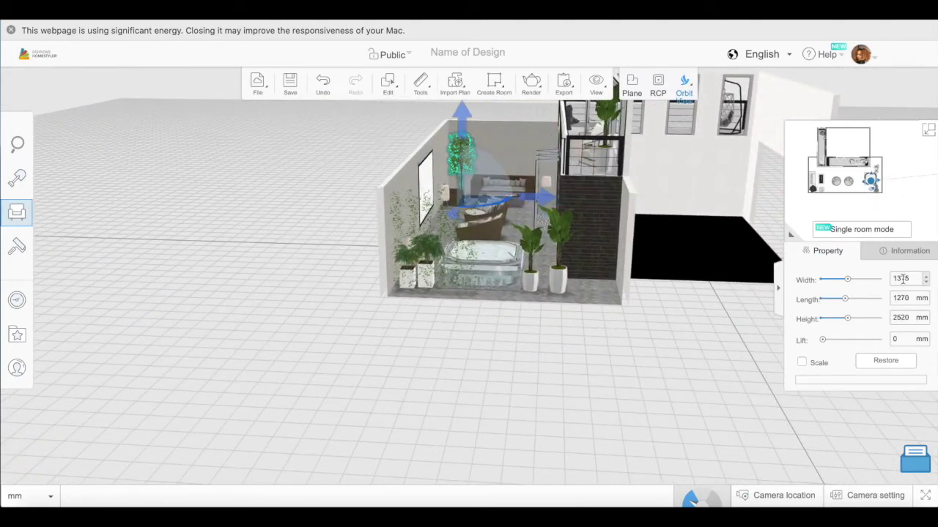
{"action": "left_click_drag", "start_coordinate": [703, 367], "coordinate": [657, 260]}
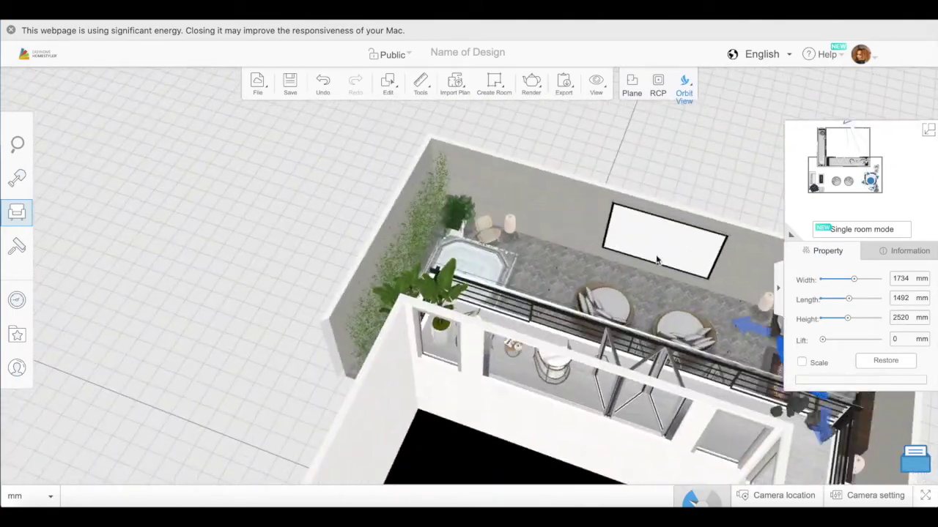
{"action": "left_click_drag", "start_coordinate": [702, 196], "coordinate": [576, 209]}
Step: Start a panorama render setup, move its camera beside the hot tub facing the lounge area and house, and return to the design
{"action": "mouse_move", "coordinate": [531, 84]}
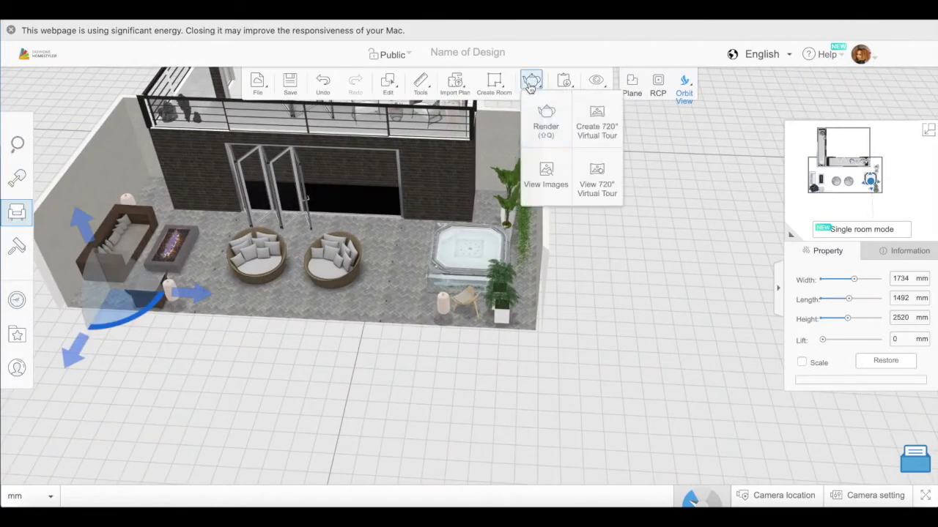
{"action": "left_click", "coordinate": [542, 125]}
{"action": "left_click", "coordinate": [431, 58]}
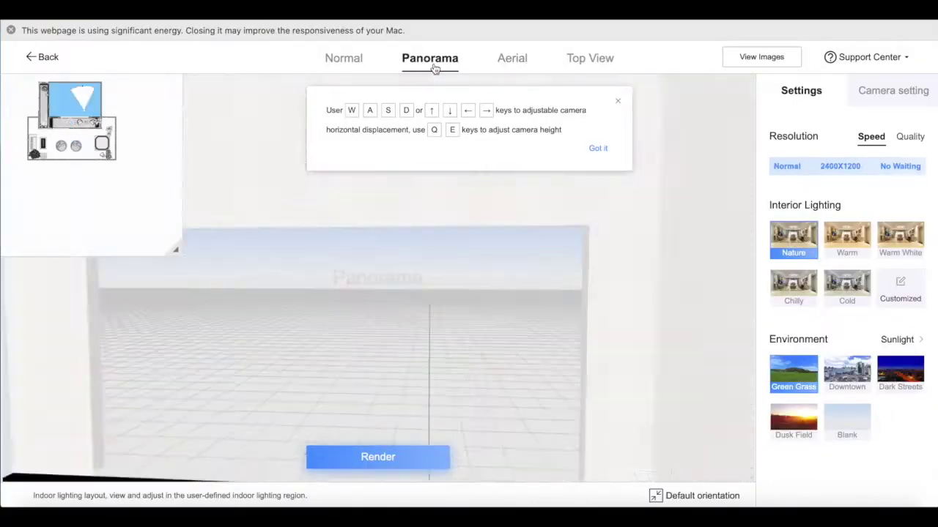
{"action": "left_click", "coordinate": [879, 94]}
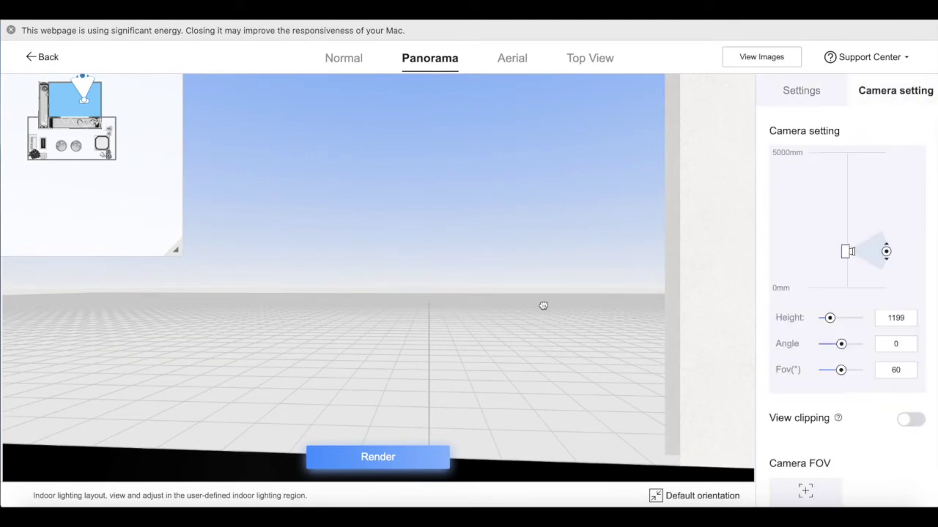
{"action": "left_click_drag", "start_coordinate": [85, 100], "coordinate": [112, 168]}
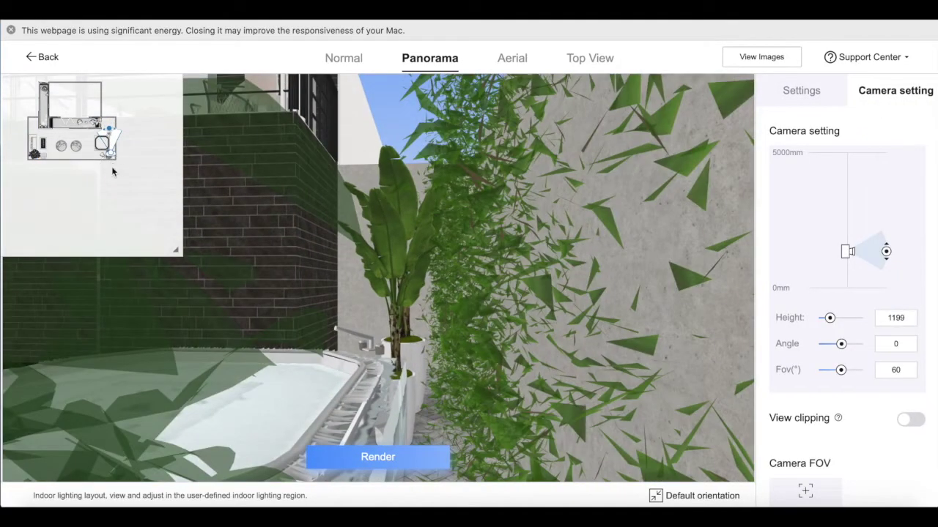
{"action": "left_click_drag", "start_coordinate": [109, 152], "coordinate": [89, 137]}
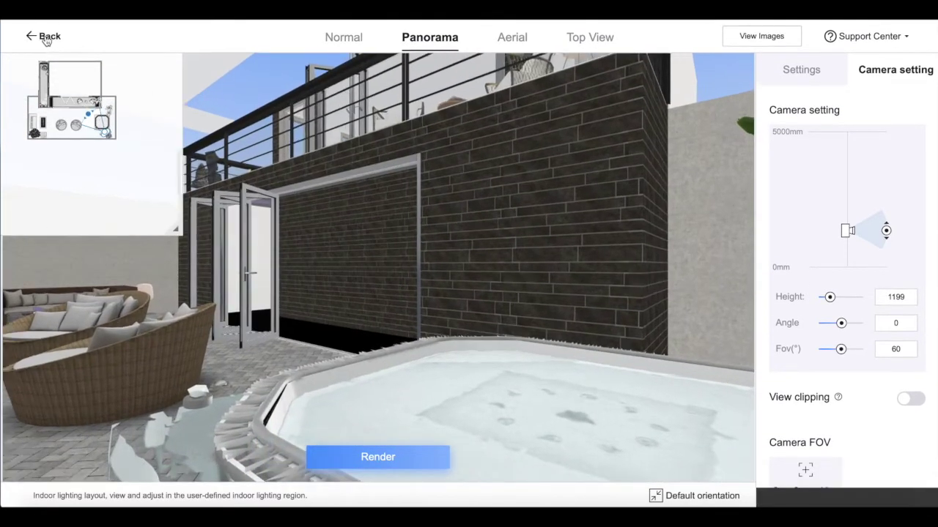
{"action": "left_click", "coordinate": [29, 37]}
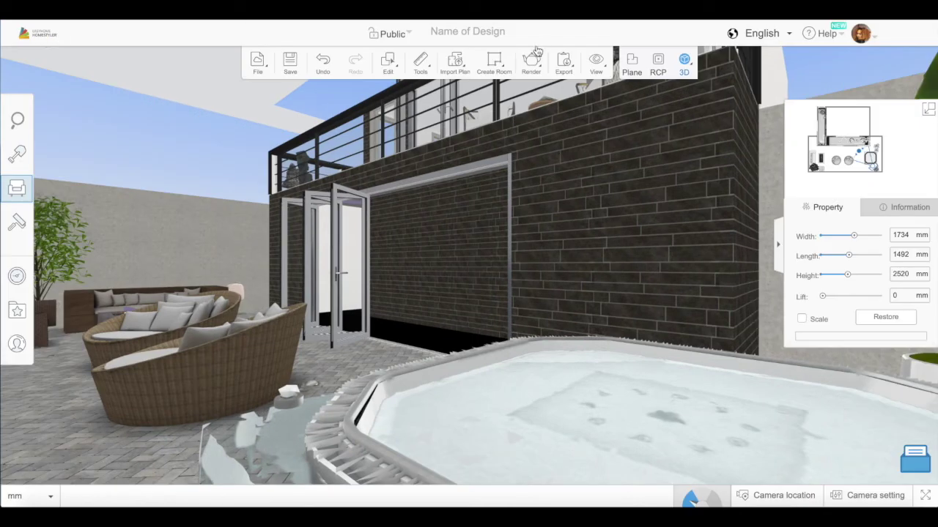
Step: Select the paved front area in the plan view and open the panorama render setup for it
{"action": "left_click", "coordinate": [632, 66]}
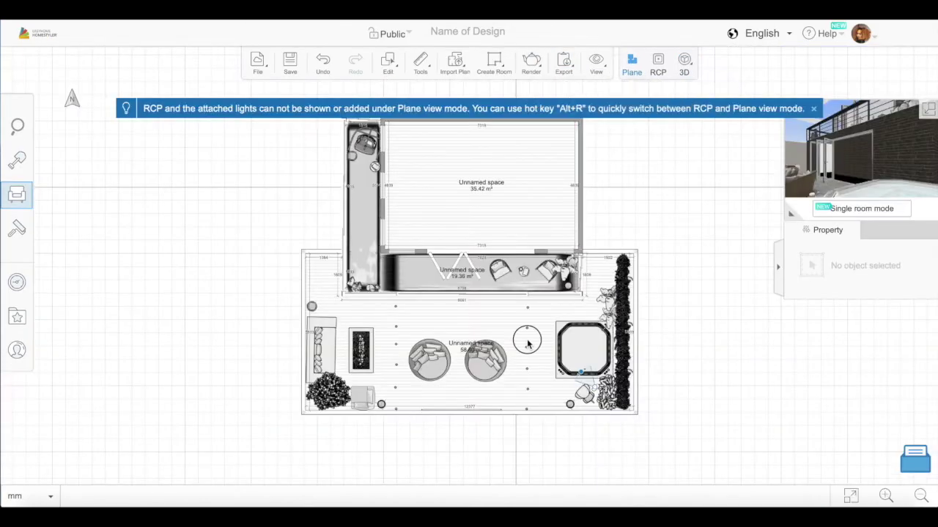
{"action": "left_click", "coordinate": [527, 344]}
{"action": "left_click", "coordinate": [526, 64]}
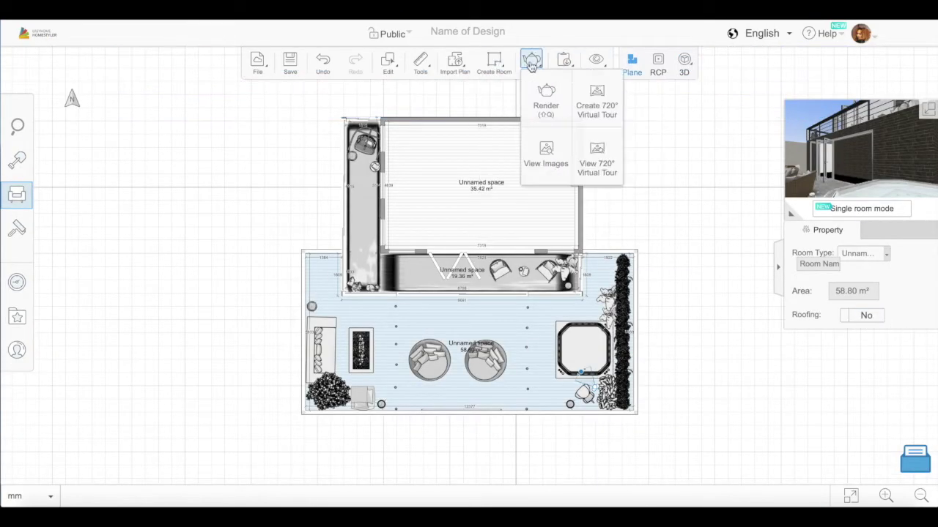
{"action": "left_click", "coordinate": [545, 93]}
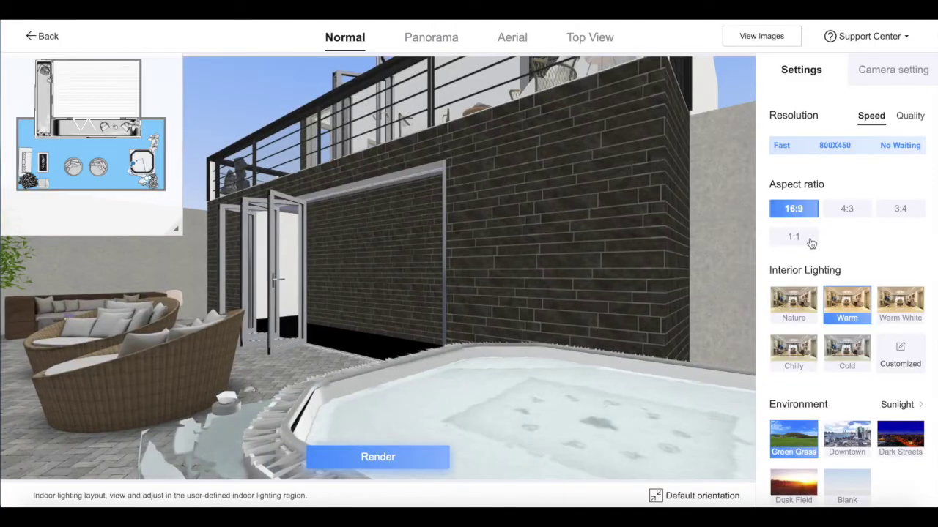
{"action": "left_click", "coordinate": [910, 119]}
{"action": "left_click", "coordinate": [445, 39]}
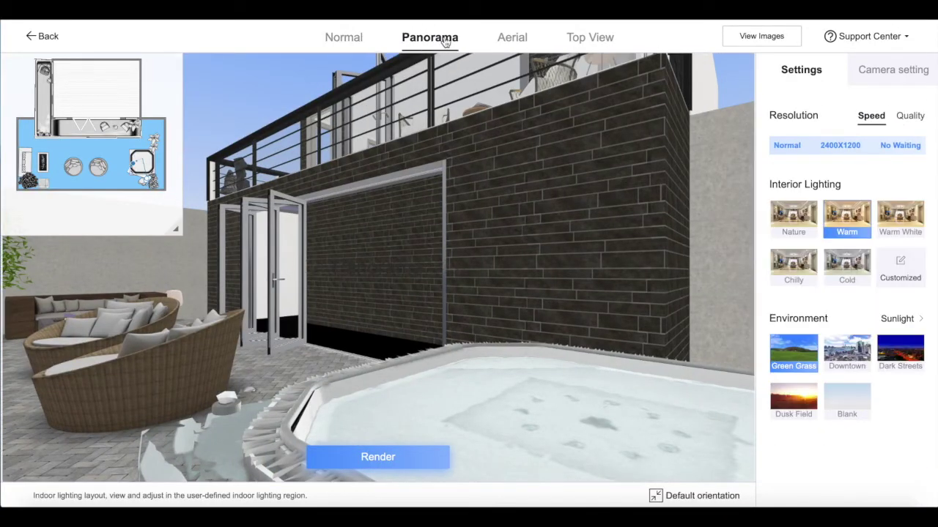
Step: Raise the panorama camera to a height of 2350 mm and tilt it to -11 degrees towards the lounge seating
{"action": "left_click", "coordinate": [894, 70]}
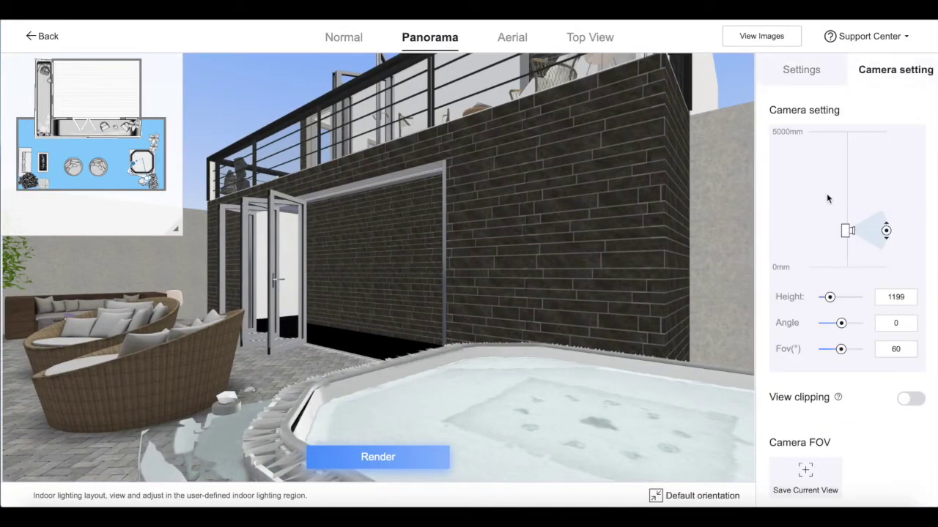
{"action": "mouse_move", "coordinate": [850, 233]}
{"action": "left_mouse_down"}
{"action": "mouse_move", "coordinate": [844, 209]}
{"action": "mouse_move", "coordinate": [846, 216]}
{"action": "left_mouse_up"}
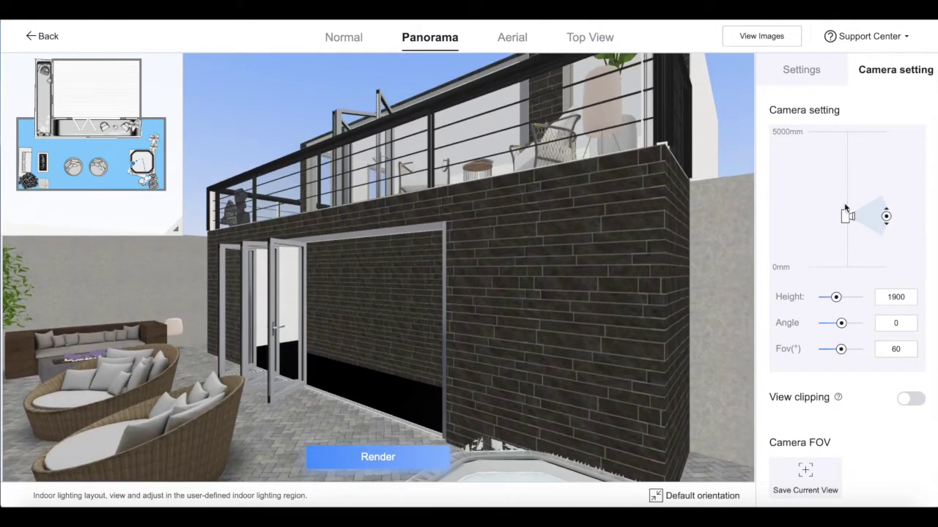
{"action": "left_click", "coordinate": [803, 71]}
{"action": "left_click_drag", "start_coordinate": [604, 346], "coordinate": [627, 326]}
{"action": "left_click", "coordinate": [894, 70]}
{"action": "left_click_drag", "start_coordinate": [847, 204], "coordinate": [847, 199]}
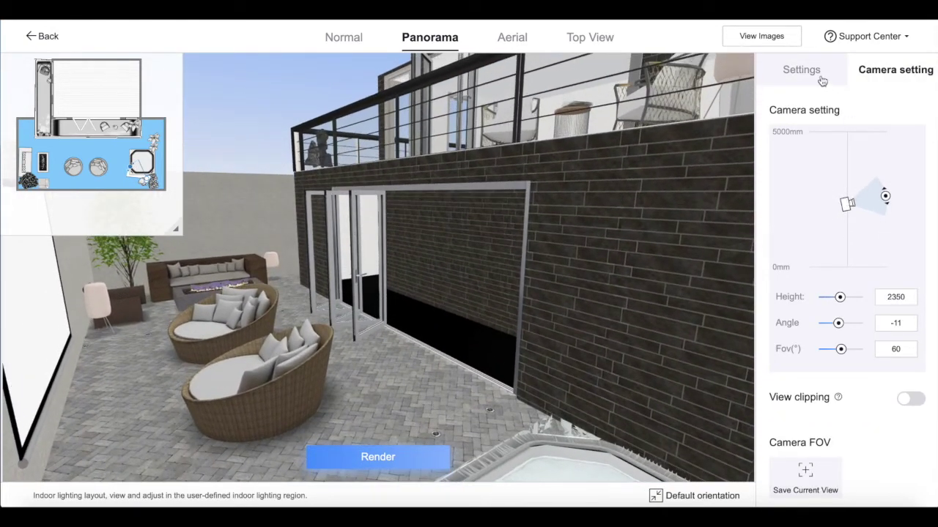
Step: Render the panorama in HD quality at 6000X3000 with Warm lighting, saving the design as backyard
{"action": "left_click", "coordinate": [822, 80]}
{"action": "left_click_drag", "start_coordinate": [521, 341], "coordinate": [485, 334]}
{"action": "left_click", "coordinate": [378, 457]}
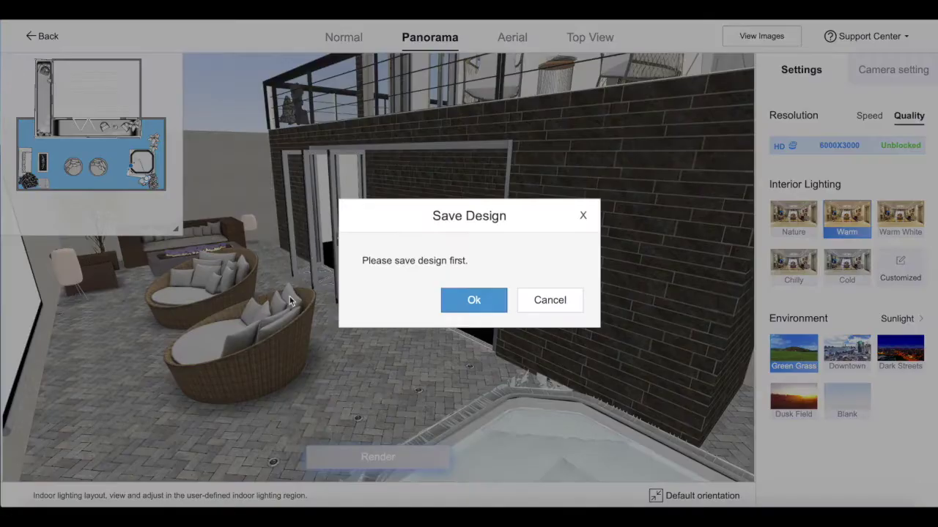
{"action": "left_click", "coordinate": [472, 301]}
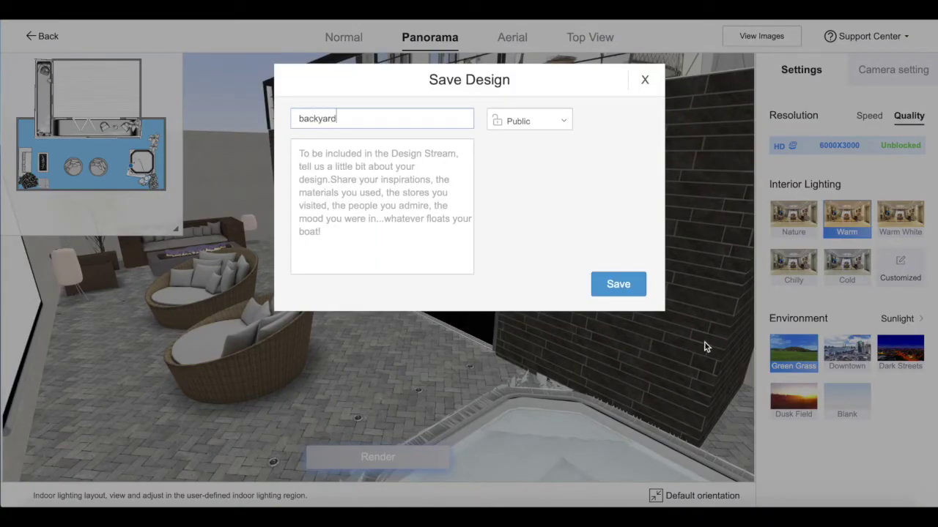
{"action": "left_click", "coordinate": [618, 284]}
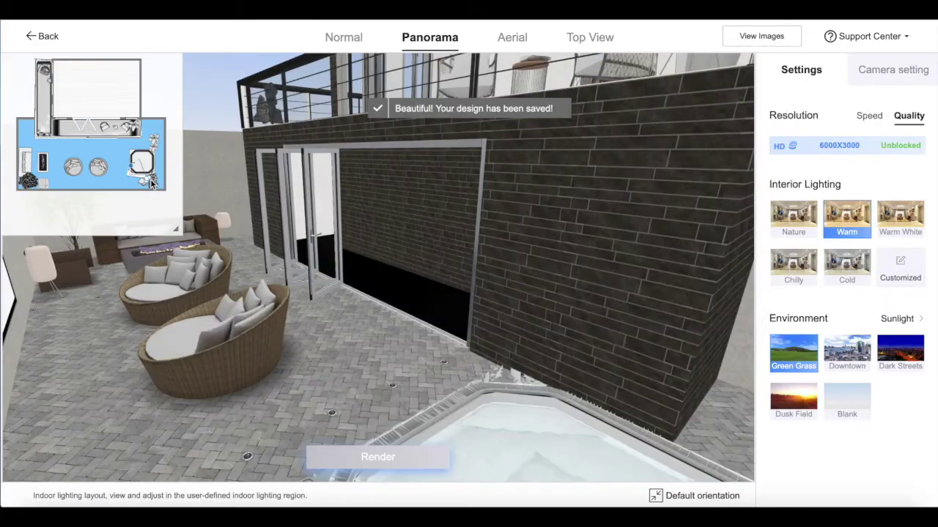
Step: Move the camera to the fire table end, aim it at the screen wall and armchair, and render another HD panorama
{"action": "mouse_move", "coordinate": [146, 178]}
{"action": "left_mouse_down"}
{"action": "mouse_move", "coordinate": [31, 141]}
{"action": "mouse_move", "coordinate": [86, 167]}
{"action": "mouse_move", "coordinate": [110, 198]}
{"action": "left_mouse_up"}
{"action": "left_click_drag", "start_coordinate": [513, 369], "coordinate": [469, 352]}
{"action": "left_click", "coordinate": [419, 457]}
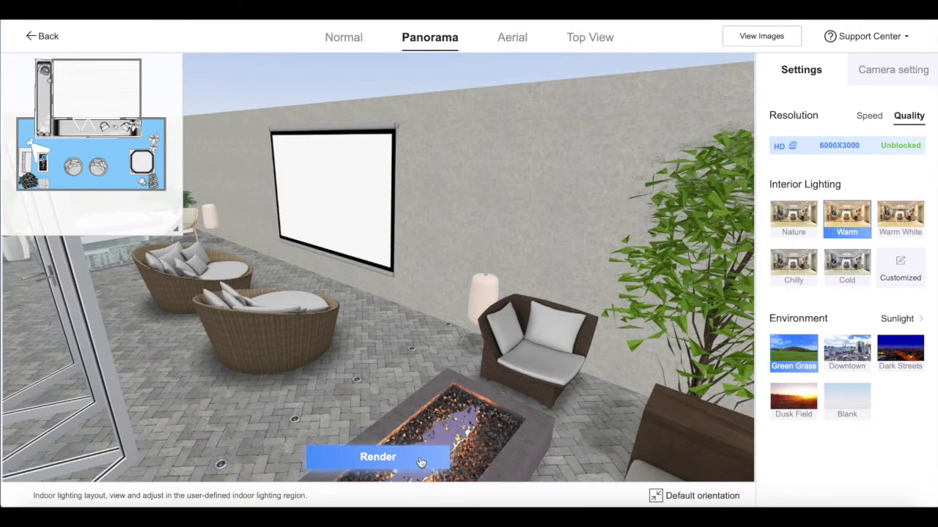
Step: Move the panorama camera onto the upper-floor balcony at a height of 3625 mm, tilted -14 degrees along the walkway
{"action": "left_click_drag", "start_coordinate": [34, 139], "coordinate": [41, 53]}
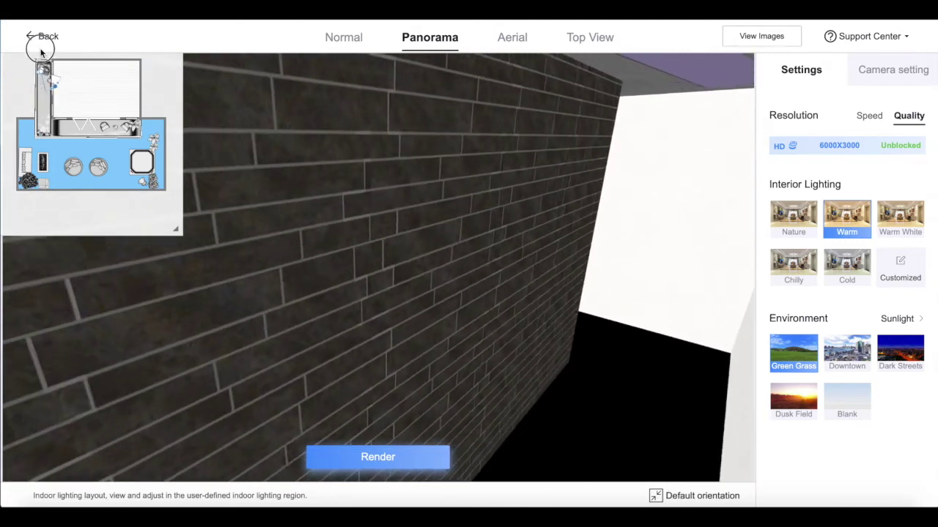
{"action": "left_click", "coordinate": [893, 69]}
{"action": "mouse_move", "coordinate": [845, 203]}
{"action": "left_mouse_down"}
{"action": "mouse_move", "coordinate": [848, 167]}
{"action": "mouse_move", "coordinate": [847, 211]}
{"action": "mouse_move", "coordinate": [849, 166]}
{"action": "mouse_move", "coordinate": [852, 189]}
{"action": "mouse_move", "coordinate": [872, 146]}
{"action": "mouse_move", "coordinate": [884, 182]}
{"action": "left_mouse_up"}
{"action": "left_click_drag", "start_coordinate": [642, 241], "coordinate": [331, 153]}
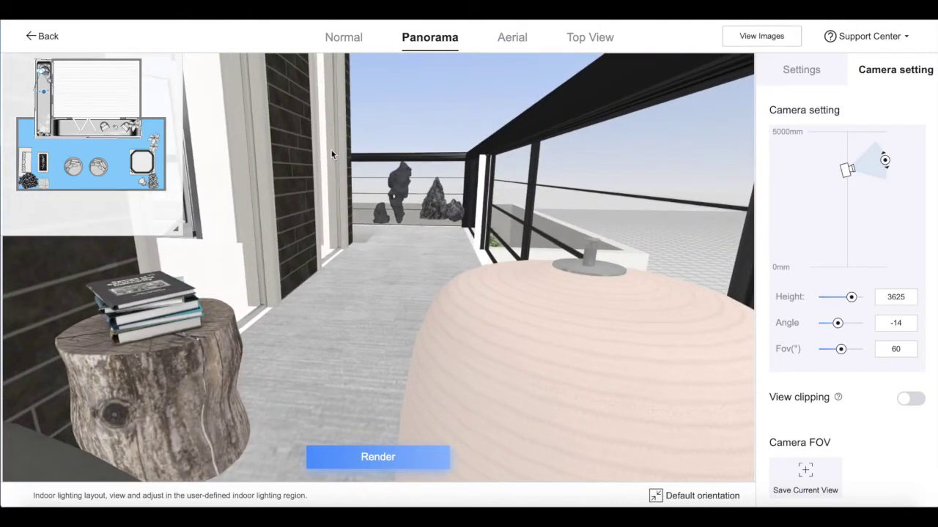
Step: Place the camera near the balcony corner facing the chairs, at 4125 mm height and -17 degrees, and render the panorama
{"action": "mouse_move", "coordinate": [43, 77]}
{"action": "left_mouse_down"}
{"action": "mouse_move", "coordinate": [43, 139]}
{"action": "mouse_move", "coordinate": [41, 101]}
{"action": "mouse_move", "coordinate": [44, 129]}
{"action": "left_mouse_up"}
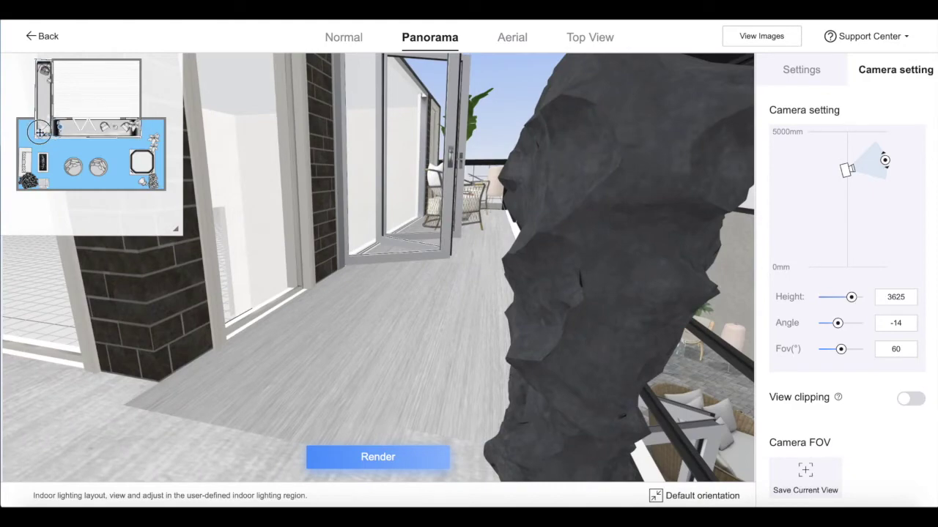
{"action": "left_click_drag", "start_coordinate": [41, 132], "coordinate": [48, 131]}
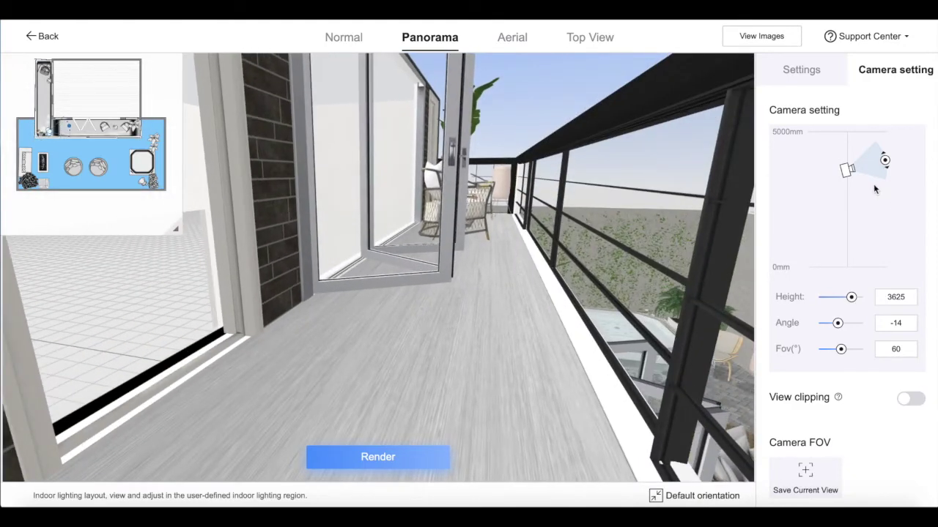
{"action": "left_click_drag", "start_coordinate": [847, 187], "coordinate": [850, 155]}
{"action": "mouse_move", "coordinate": [515, 347]}
{"action": "left_mouse_down"}
{"action": "mouse_move", "coordinate": [552, 335]}
{"action": "mouse_move", "coordinate": [647, 356]}
{"action": "mouse_move", "coordinate": [586, 329]}
{"action": "mouse_move", "coordinate": [529, 338]}
{"action": "left_mouse_up"}
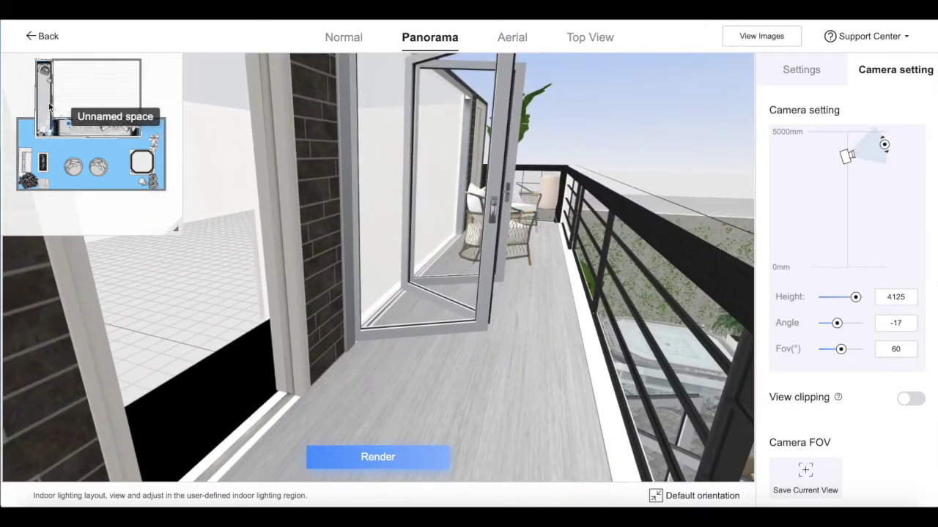
{"action": "mouse_move", "coordinate": [81, 130]}
{"action": "left_mouse_down"}
{"action": "mouse_move", "coordinate": [46, 128]}
{"action": "mouse_move", "coordinate": [79, 119]}
{"action": "left_mouse_up"}
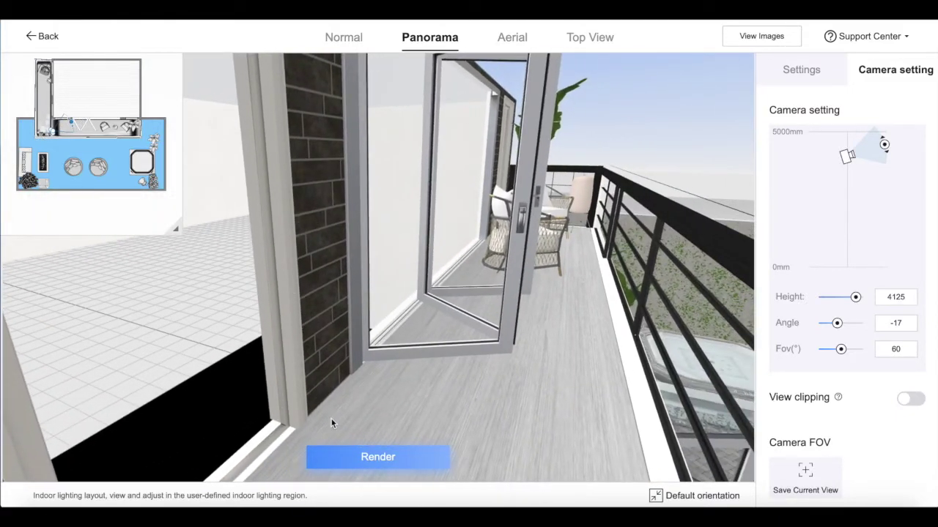
{"action": "left_click", "coordinate": [421, 463]}
{"action": "mouse_move", "coordinate": [72, 122]}
{"action": "left_mouse_down"}
{"action": "mouse_move", "coordinate": [42, 107]}
{"action": "mouse_move", "coordinate": [73, 117]}
{"action": "left_mouse_up"}
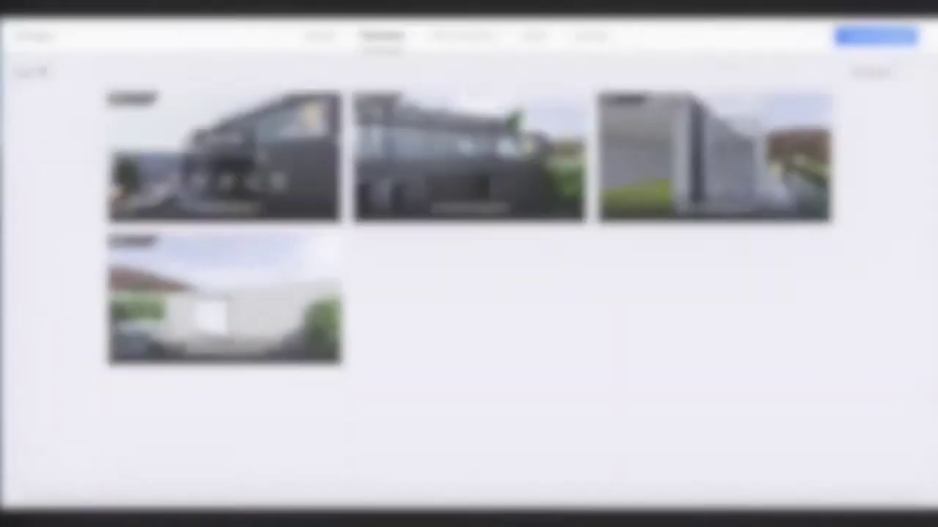
Step: Open the rendered panoramas and look around the first two backyard views, examining the house facade, balcony, lounge seating and hot tub
{"action": "left_click", "coordinate": [242, 146]}
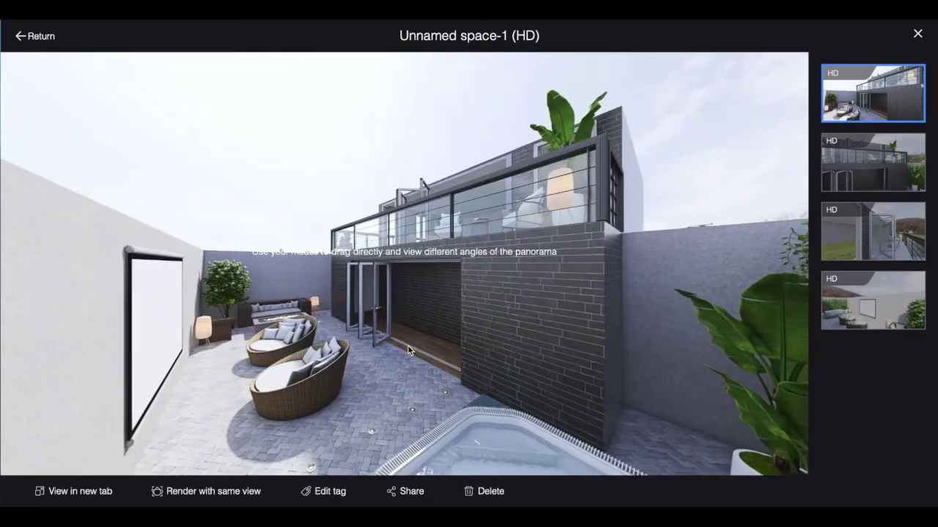
{"action": "left_click_drag", "start_coordinate": [526, 344], "coordinate": [603, 331]}
{"action": "left_click", "coordinate": [865, 176]}
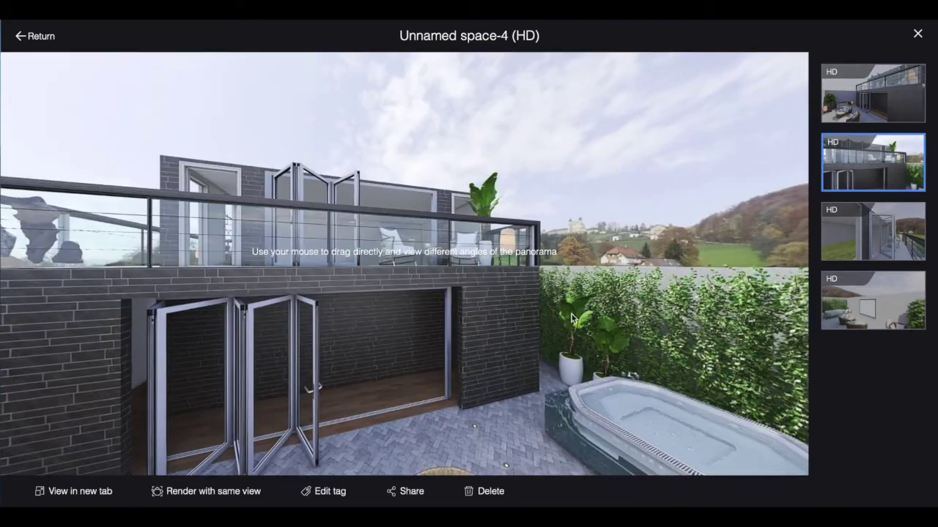
{"action": "left_click_drag", "start_coordinate": [659, 352], "coordinate": [514, 212]}
{"action": "left_click_drag", "start_coordinate": [637, 221], "coordinate": [403, 221]}
{"action": "left_click_drag", "start_coordinate": [687, 223], "coordinate": [531, 414]}
{"action": "left_click_drag", "start_coordinate": [721, 283], "coordinate": [359, 240]}
Step: Examine the balcony and fire table panoramas from several angles, dismissing the memory notice, and return to the first backyard panorama
{"action": "left_click", "coordinate": [874, 248]}
{"action": "left_click_drag", "start_coordinate": [572, 347], "coordinate": [432, 341]}
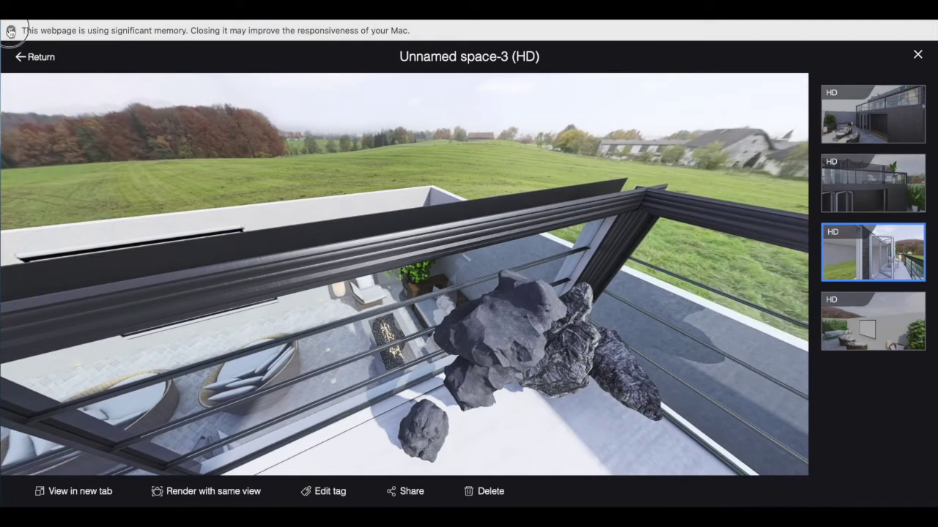
{"action": "left_click", "coordinate": [10, 31]}
{"action": "left_click_drag", "start_coordinate": [490, 243], "coordinate": [345, 303]}
{"action": "left_click_drag", "start_coordinate": [638, 245], "coordinate": [675, 258]}
{"action": "left_click_drag", "start_coordinate": [299, 278], "coordinate": [260, 306]}
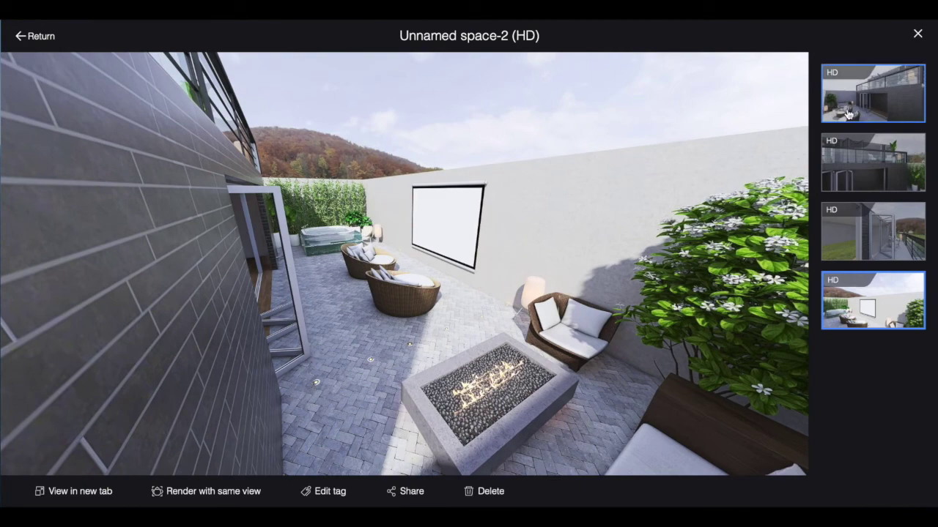
{"action": "left_click", "coordinate": [848, 113]}
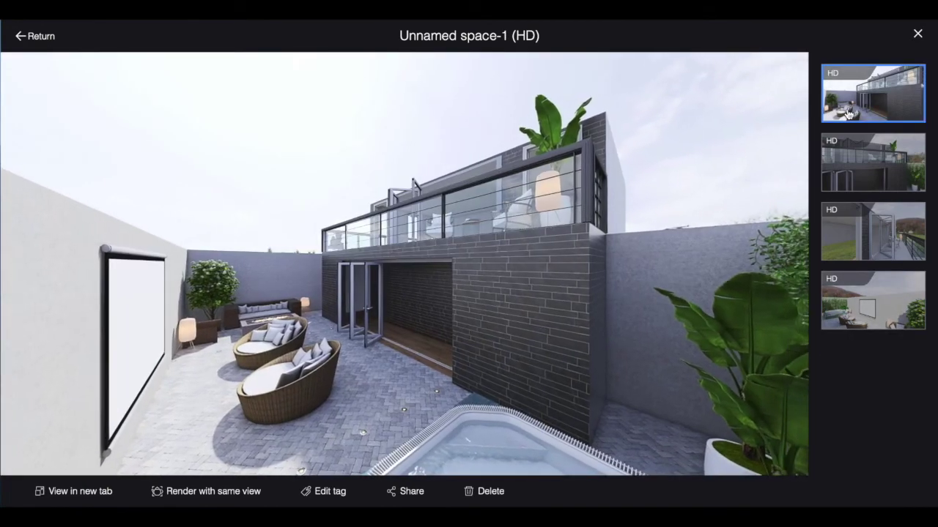